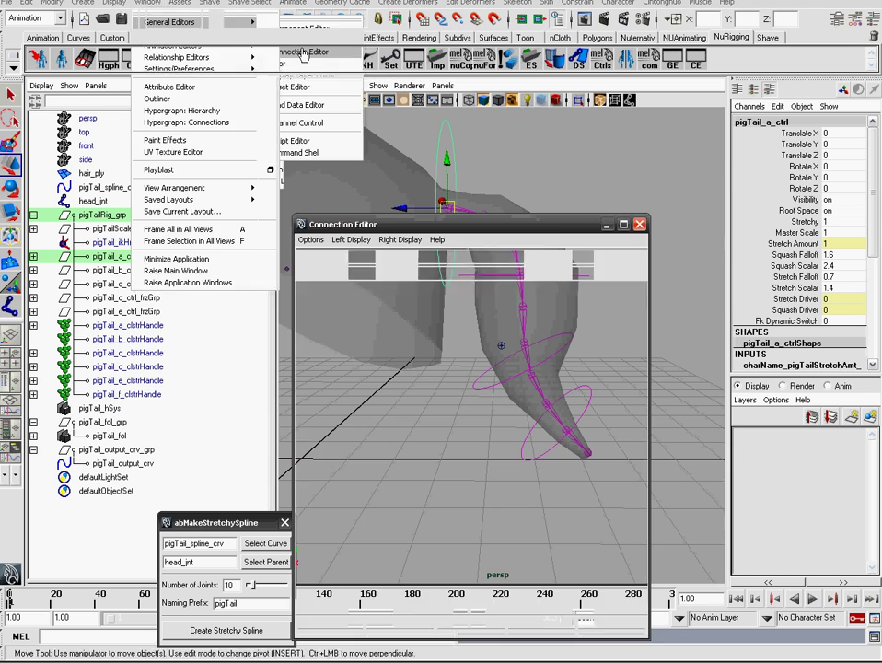
# Load pigTail_spline_crv and its pigTail_FkDyn_bsh blend shape as inputs in the Connection Editor, with pigTail_a_ctrl as the output side
pyautogui.moveTo(395, 225); pyautogui.dragTo(428, 228)
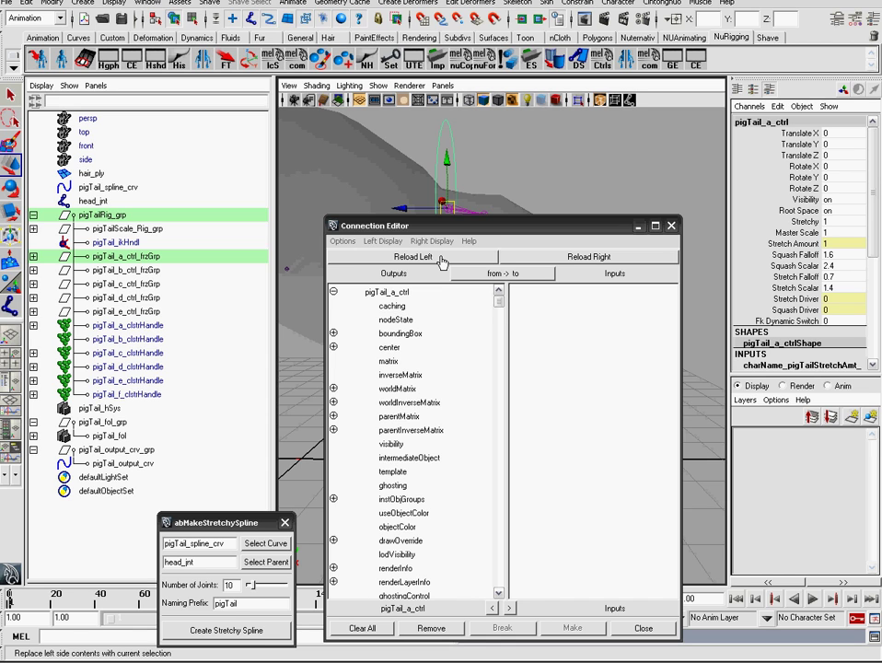
pyautogui.moveTo(515, 226); pyautogui.dragTo(500, 133)
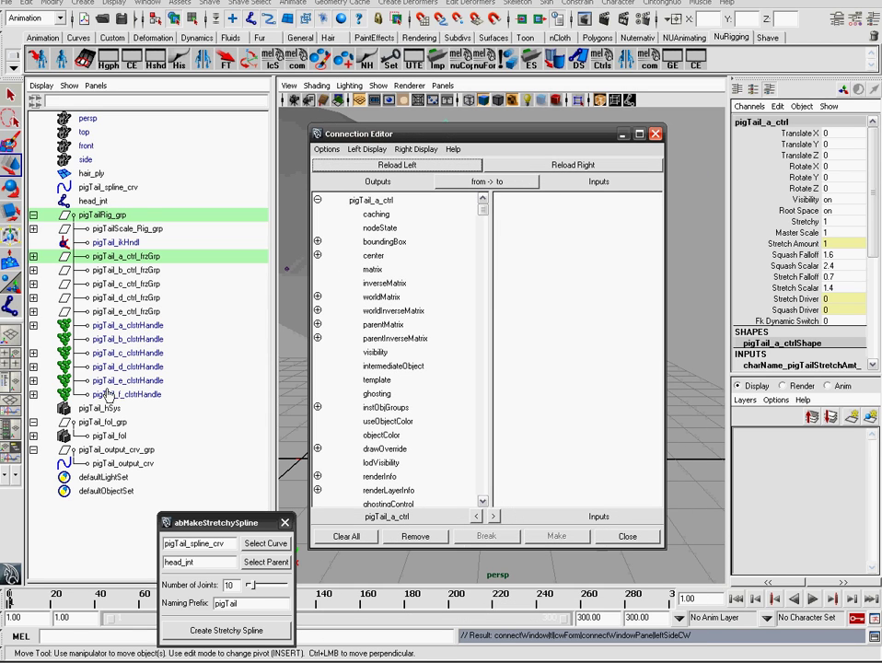
pyautogui.click(133, 189)
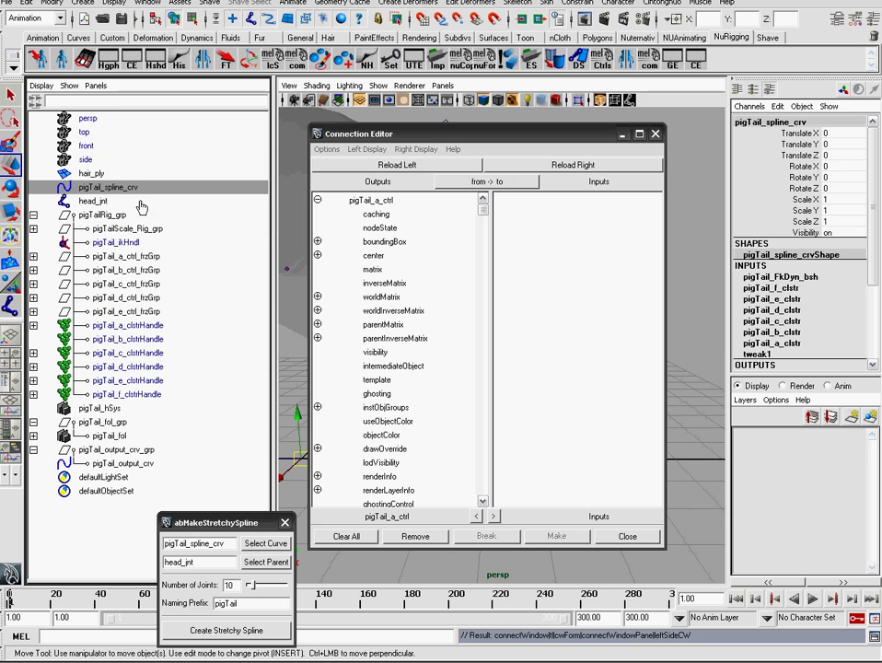
pyautogui.click(785, 278)
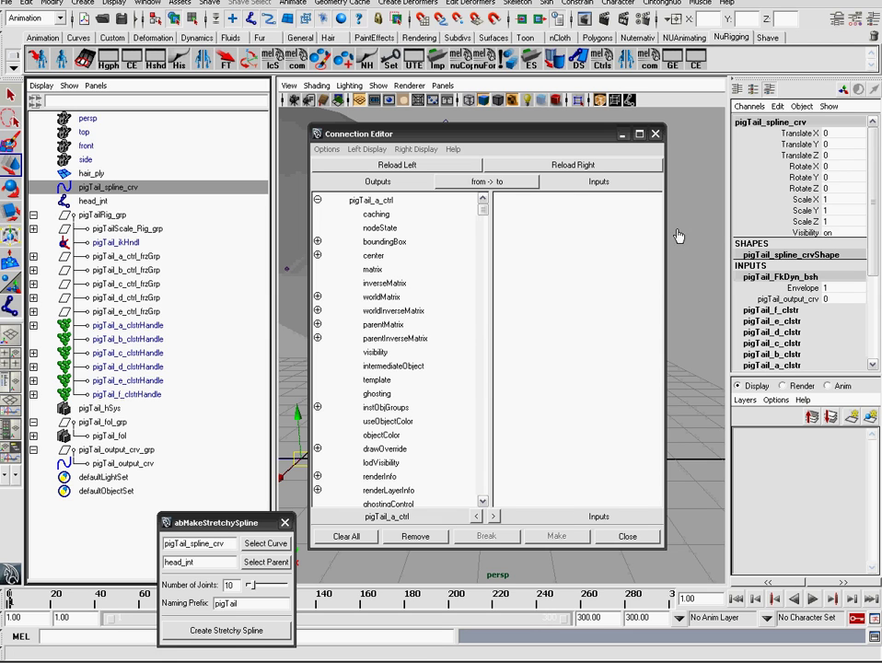
pyautogui.click(588, 166)
# Connect pigTail_a_ctrl's Fk_Dynamic_switch to the pigTail_output_crv weight of pigTail_FkDyn_bsh and close the Connection Editor
pyautogui.moveTo(482, 213); pyautogui.dragTo(479, 443)
pyautogui.click(411, 339)
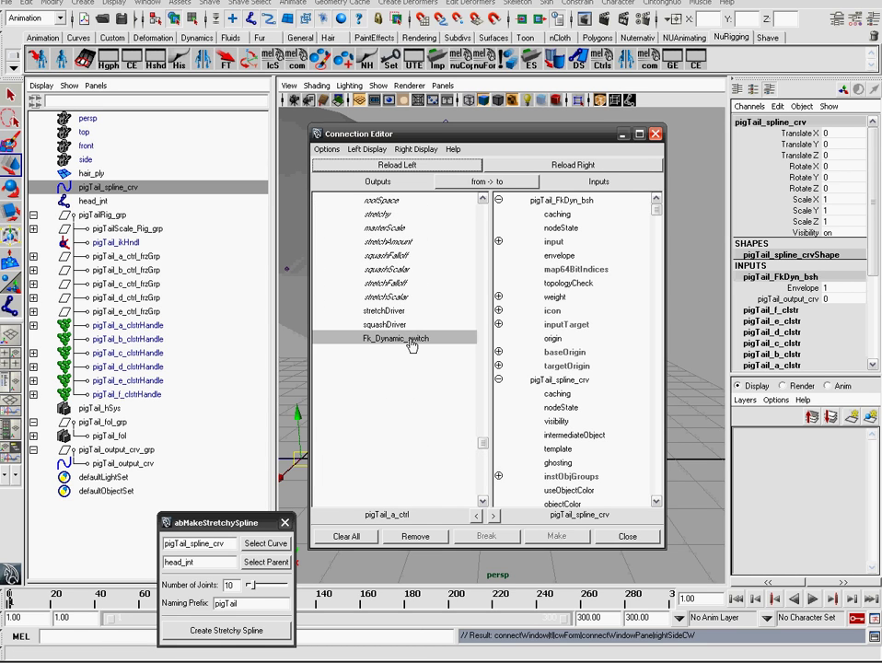
pyautogui.click(498, 297)
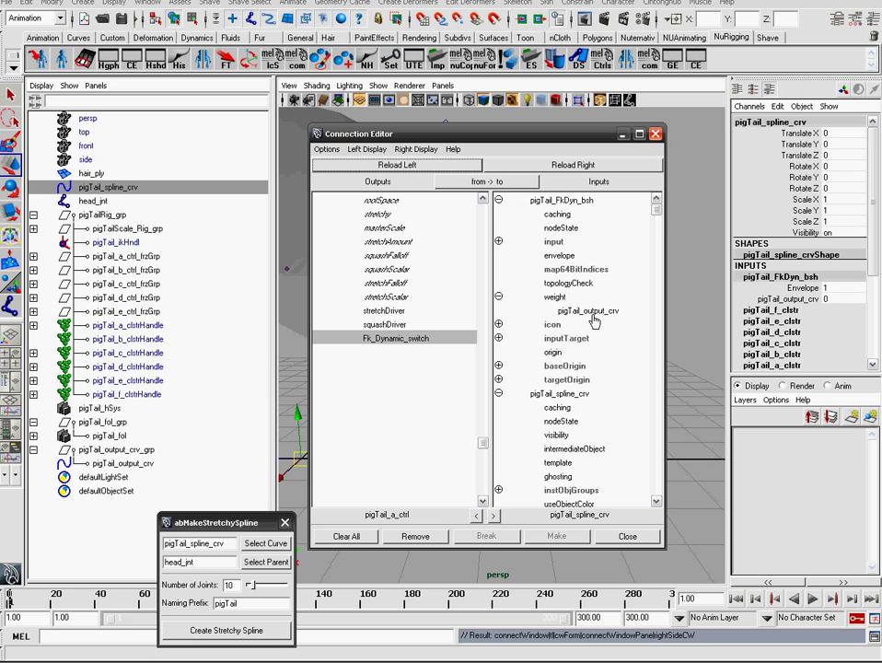
pyautogui.click(597, 316)
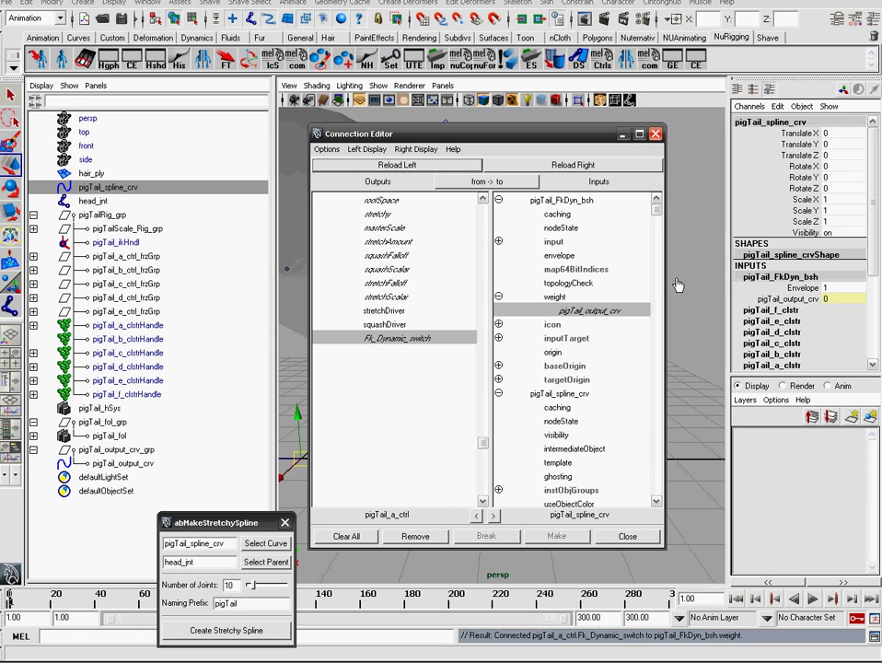
pyautogui.click(656, 134)
# Examine the pigTail_output_crv weight of pigTail_FkDyn_bsh on pigTail_spline_crv to check the new connection
pyautogui.keyDown('alt'); pyautogui.moveTo(562, 266); pyautogui.dragTo(567, 305, button='middle'); pyautogui.keyUp('alt')
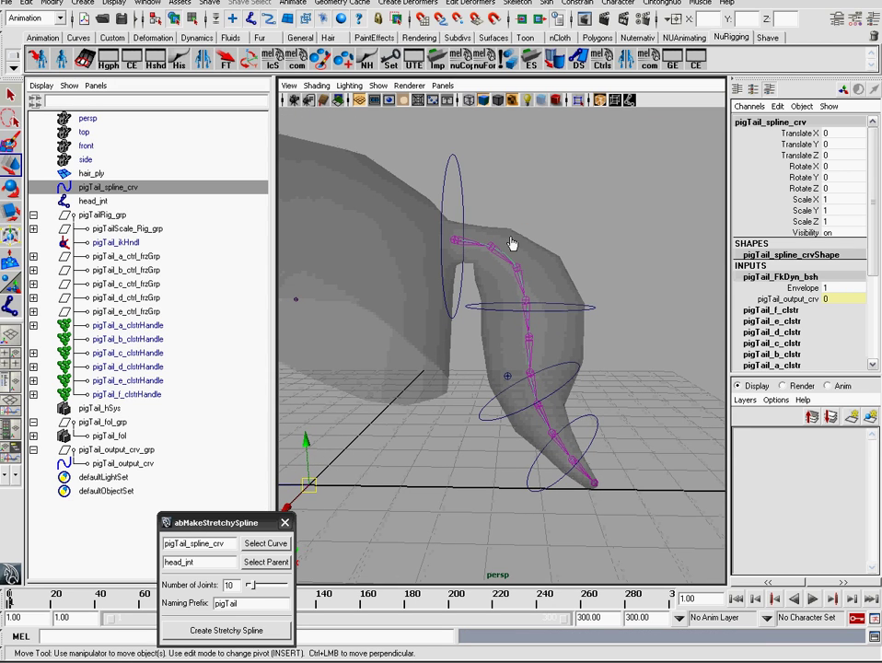
pyautogui.click(466, 181)
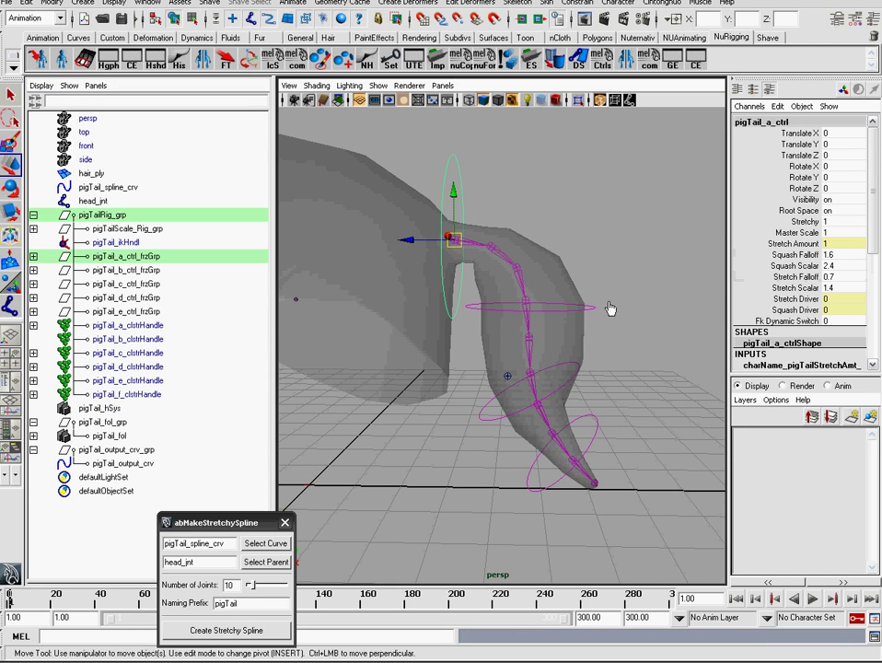
pyautogui.click(103, 188)
pyautogui.click(788, 278)
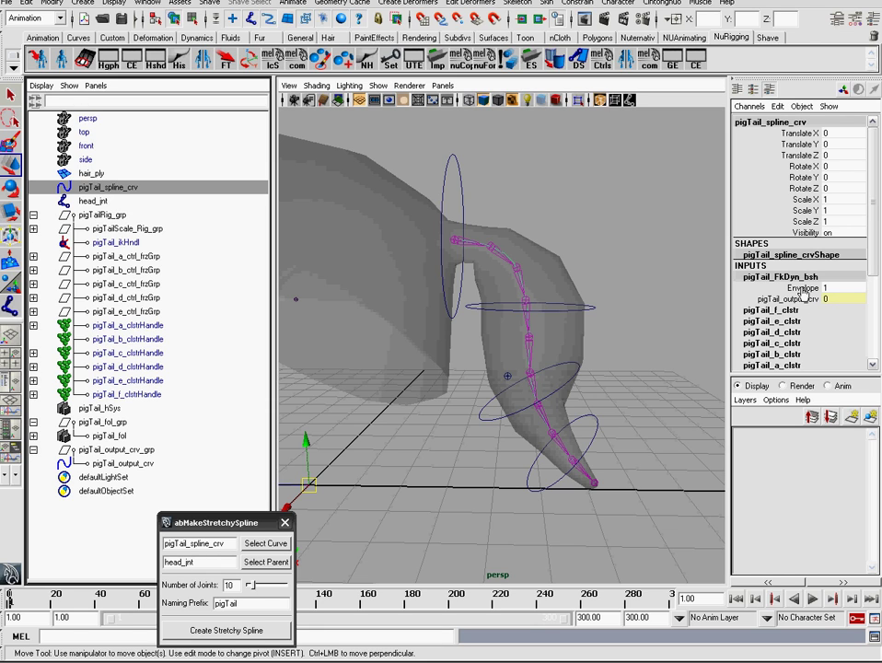
# Test pigTail_a_ctrl's Fk Dynamic Switch while the simulation plays, stop playback and return to frame 1
pyautogui.click(462, 184)
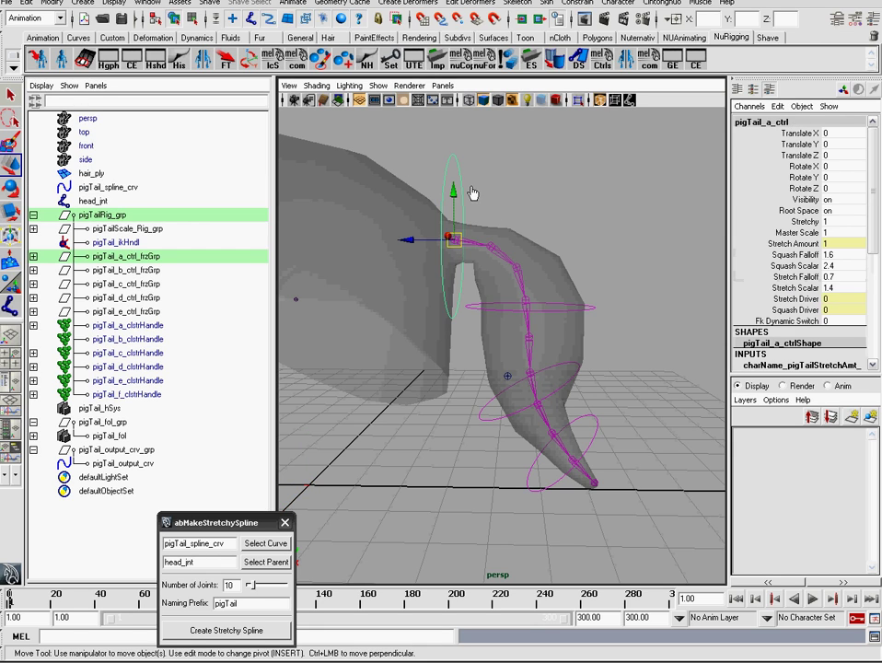
pyautogui.keyDown('alt'); pyautogui.moveTo(626, 322); pyautogui.dragTo(636, 334, button='middle'); pyautogui.keyUp('alt')
pyautogui.keyDown('alt'); pyautogui.moveTo(636, 334); pyautogui.dragTo(622, 320, button='right'); pyautogui.keyUp('alt')
pyautogui.keyDown('alt'); pyautogui.moveTo(629, 301); pyautogui.dragTo(644, 287, button='middle'); pyautogui.keyUp('alt')
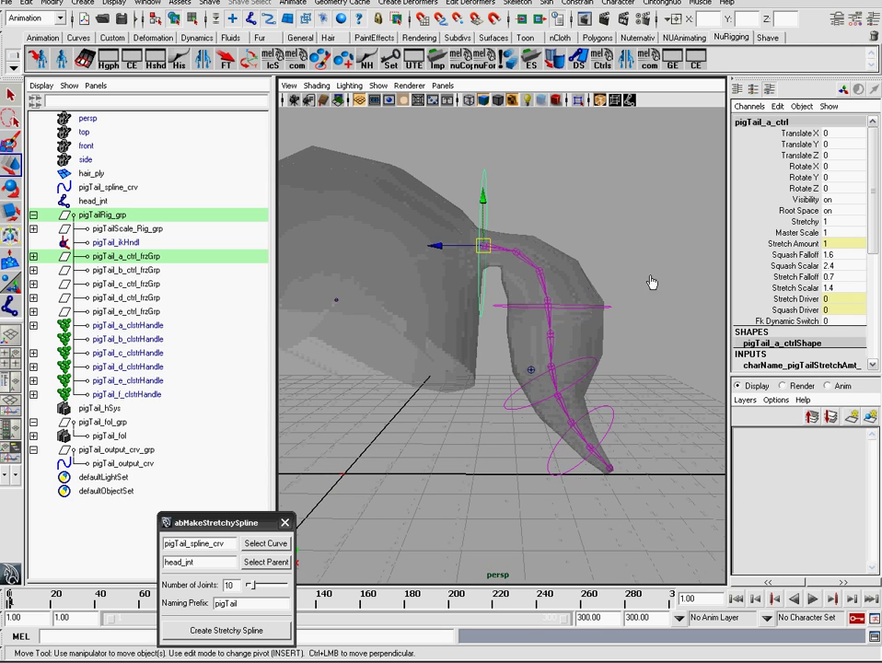
pyautogui.keyDown('alt'); pyautogui.moveTo(678, 341); pyautogui.dragTo(687, 348); pyautogui.keyUp('alt')
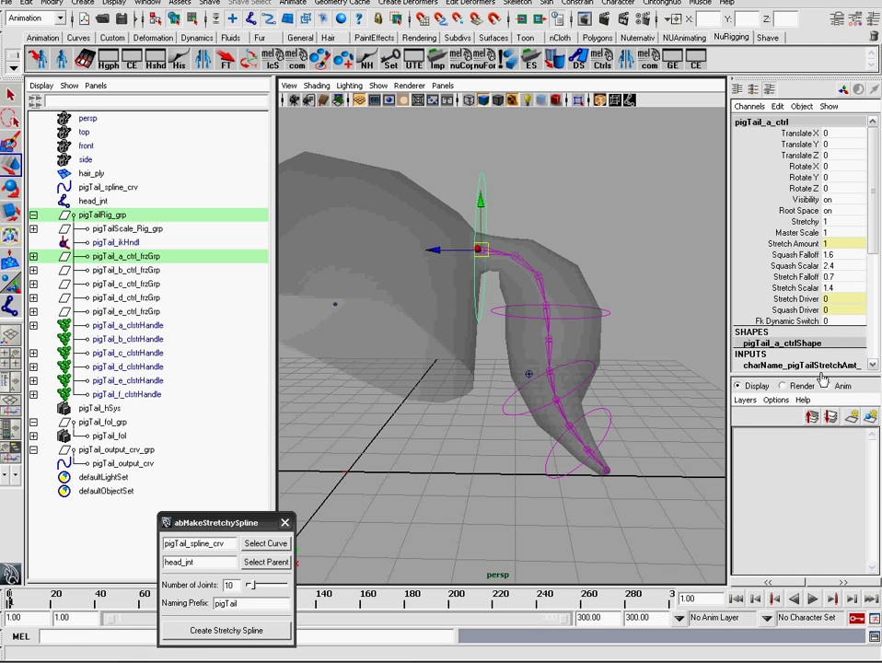
pyautogui.click(815, 600)
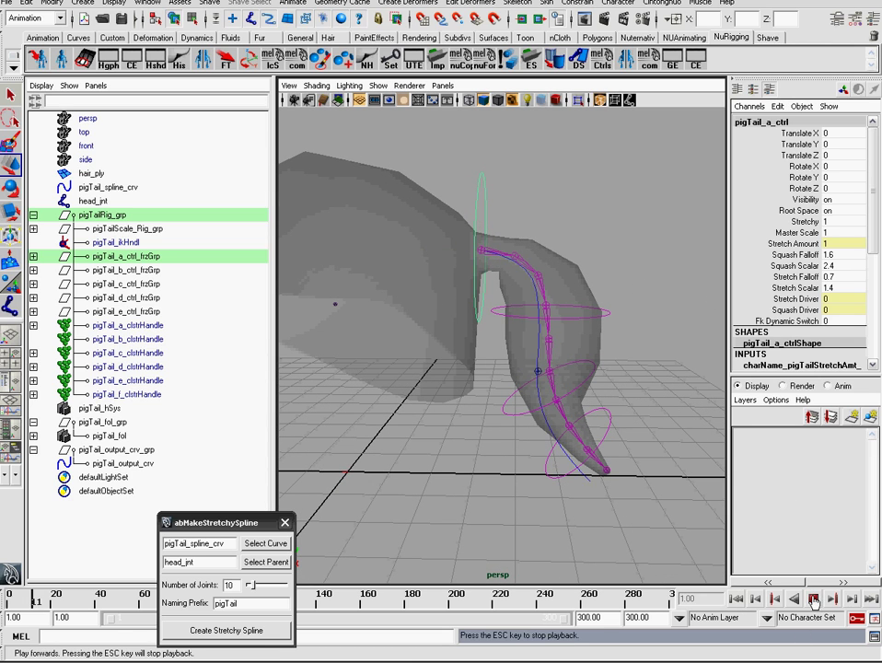
pyautogui.click(780, 321)
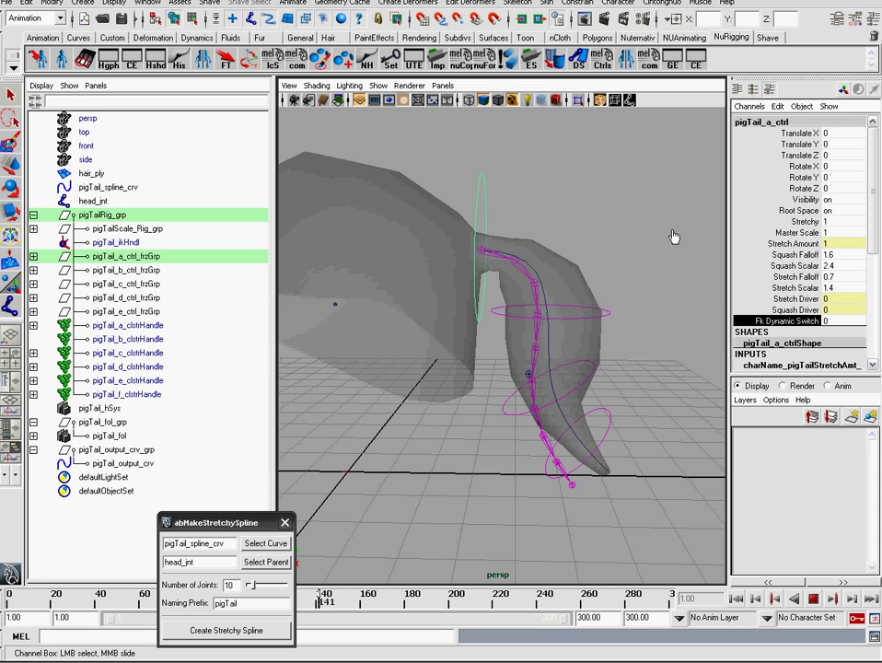
pyautogui.click(815, 600)
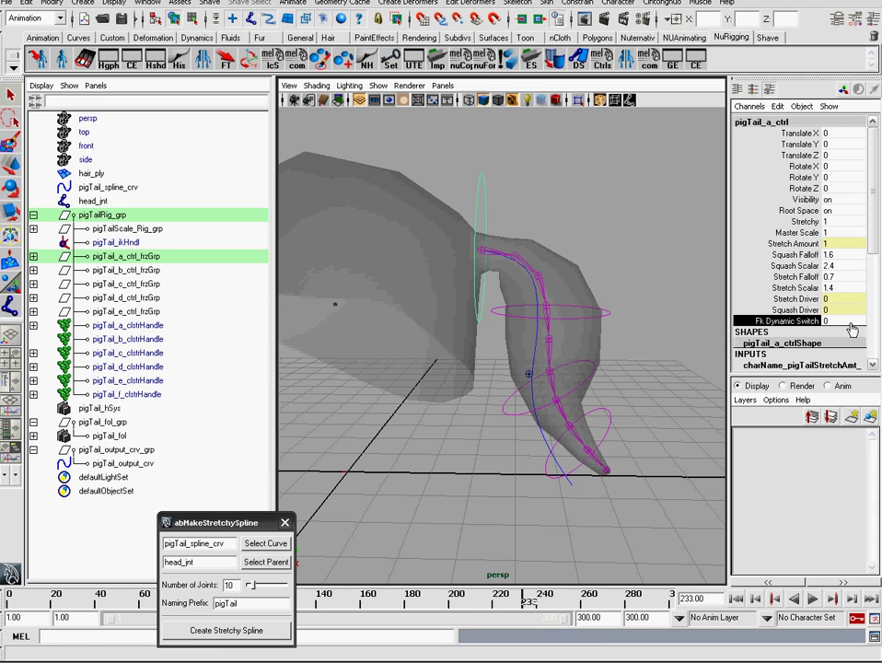
pyautogui.click(738, 600)
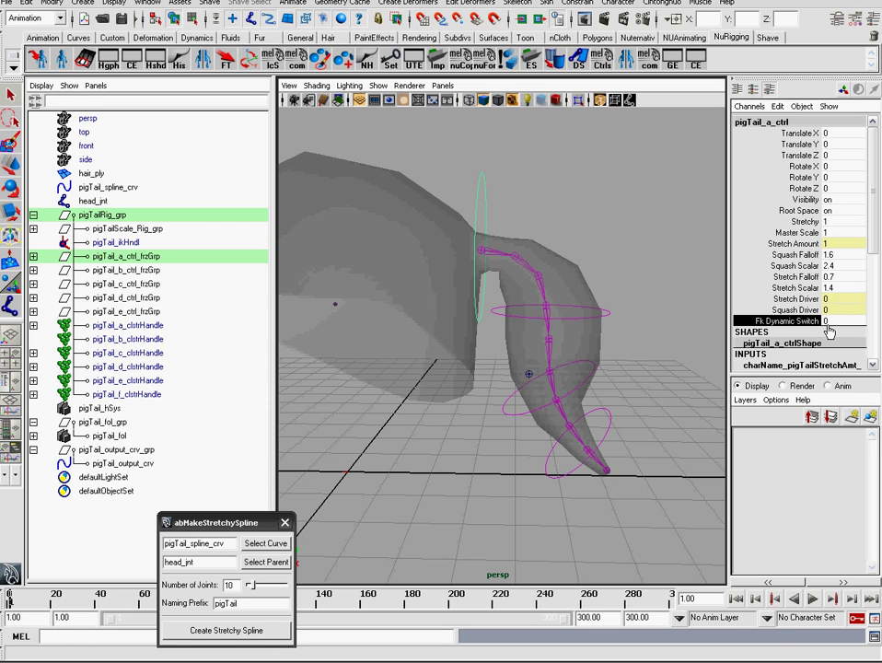
# Play the simulation with the Fk Dynamic Switch set to 0.5, stop it and inspect the joints near the tail tip
pyautogui.hotkey('alt', 'v')
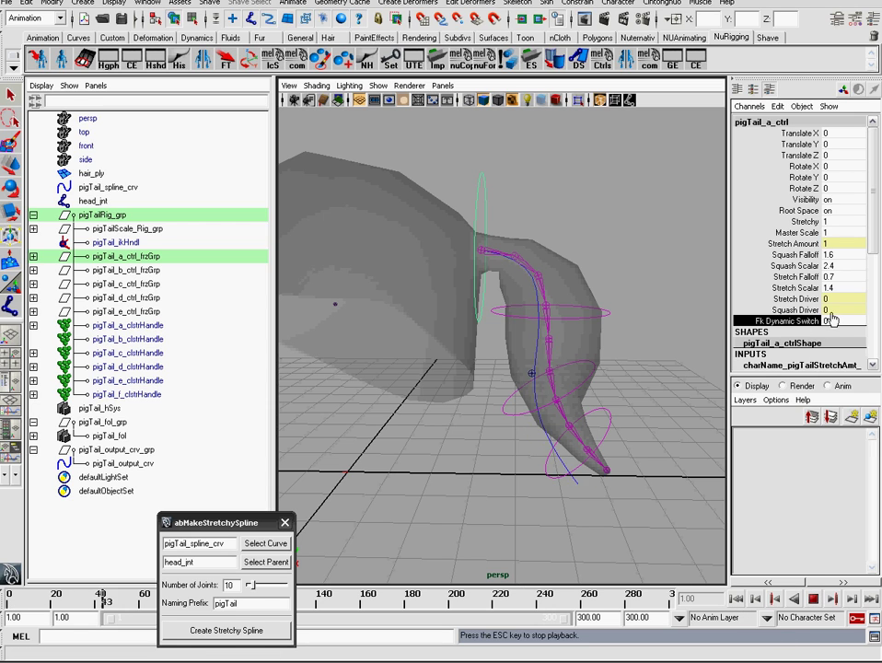
pyautogui.write('.5')
pyautogui.press('Return')
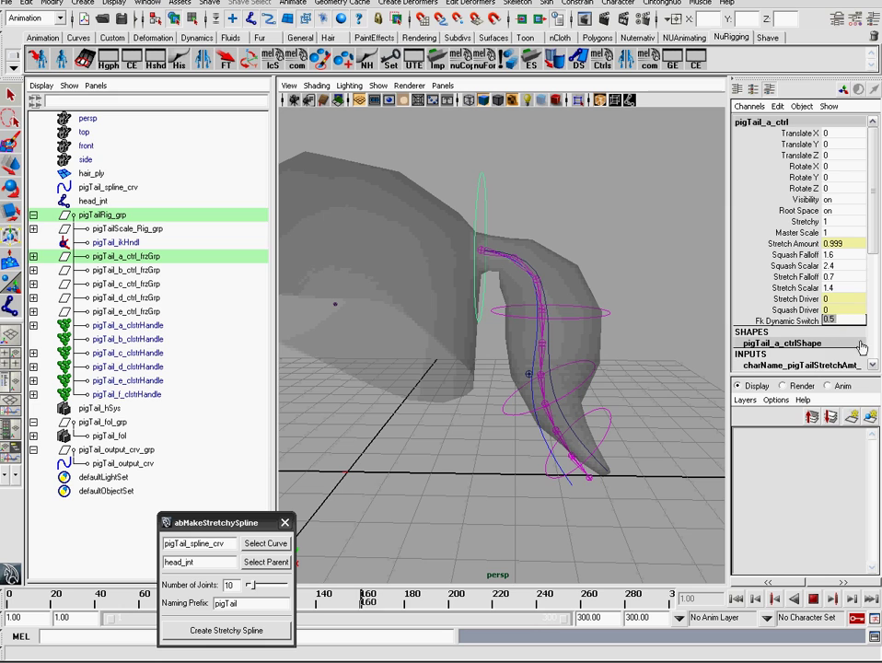
pyautogui.press('Return')
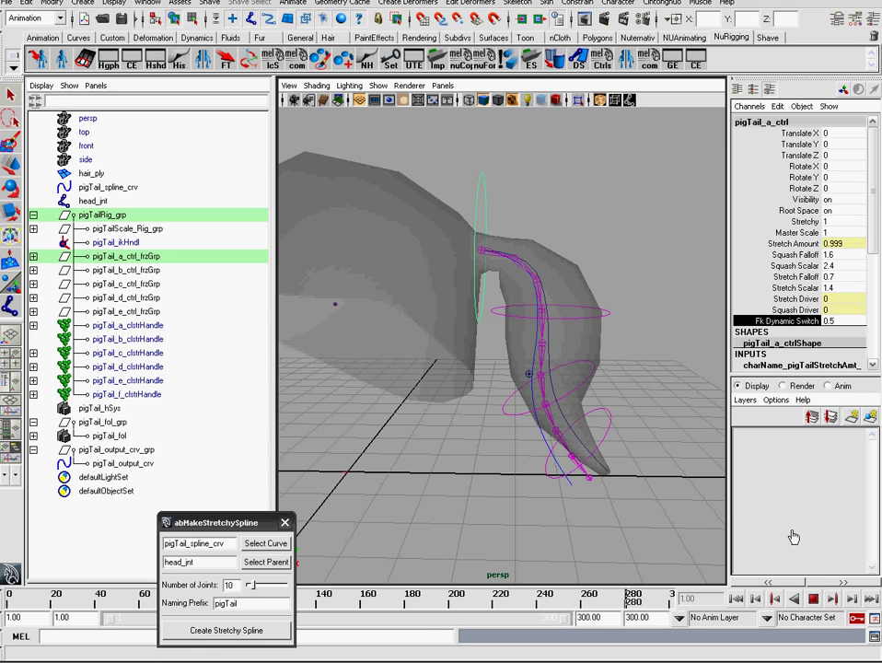
pyautogui.click(814, 601)
pyautogui.keyDown('alt'); pyautogui.moveTo(575, 402); pyautogui.dragTo(491, 298, button='middle'); pyautogui.keyUp('alt')
pyautogui.keyDown('alt'); pyautogui.moveTo(491, 298); pyautogui.dragTo(580, 429, button='right'); pyautogui.keyUp('alt')
pyautogui.keyDown('alt'); pyautogui.moveTo(580, 429); pyautogui.dragTo(594, 363, button='middle'); pyautogui.keyUp('alt')
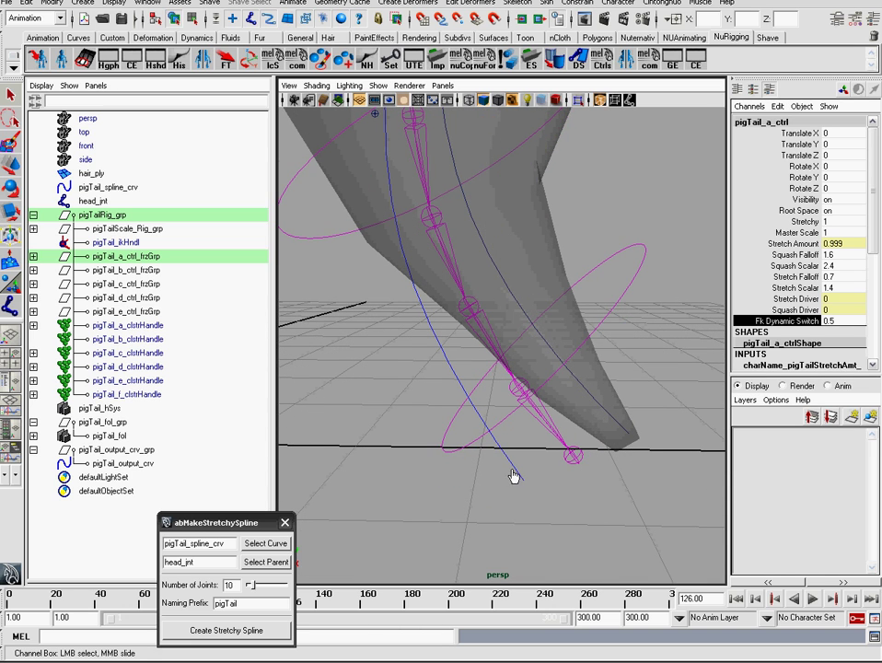
# Try moving pigTail_c_ctrl away from the tail, select the dynamic output curve for comparison, and undo both changes
pyautogui.keyDown('alt'); pyautogui.moveTo(575, 514); pyautogui.dragTo(626, 219); pyautogui.keyUp('alt')
pyautogui.click(589, 293)
pyautogui.press('w')
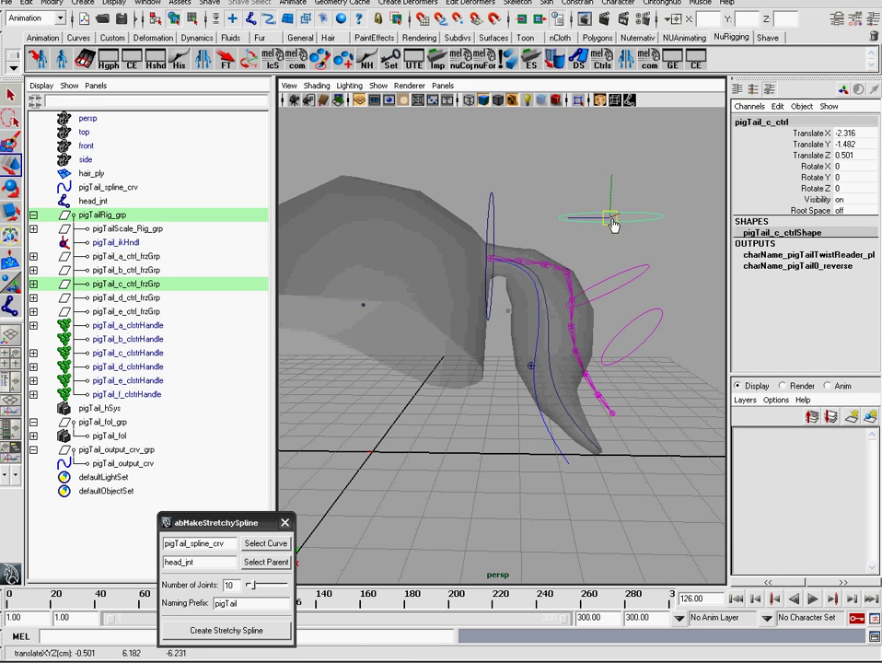
pyautogui.click(567, 458)
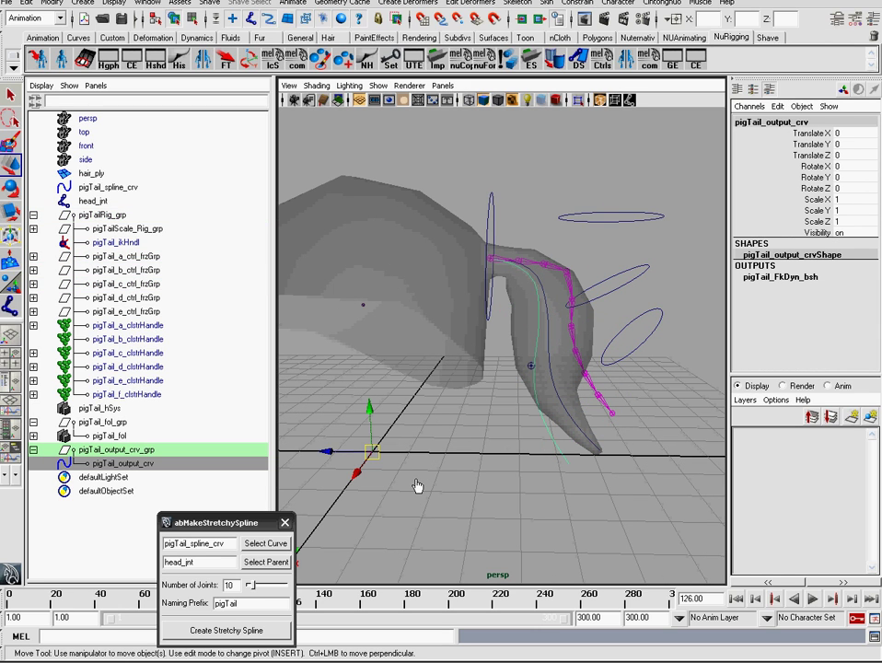
pyautogui.hotkey('ctrl', 'z')
pyautogui.hotkey('ctrl', 'z')
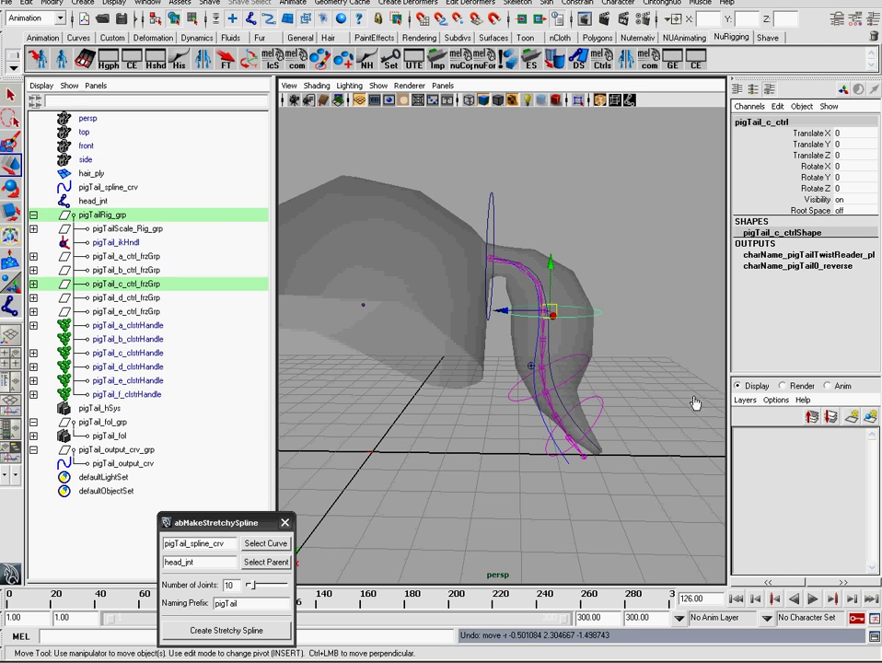
# Set pigTail_a_ctrl's Fk Dynamic Switch to 0 and return the timeline to frame 1
pyautogui.click(495, 226)
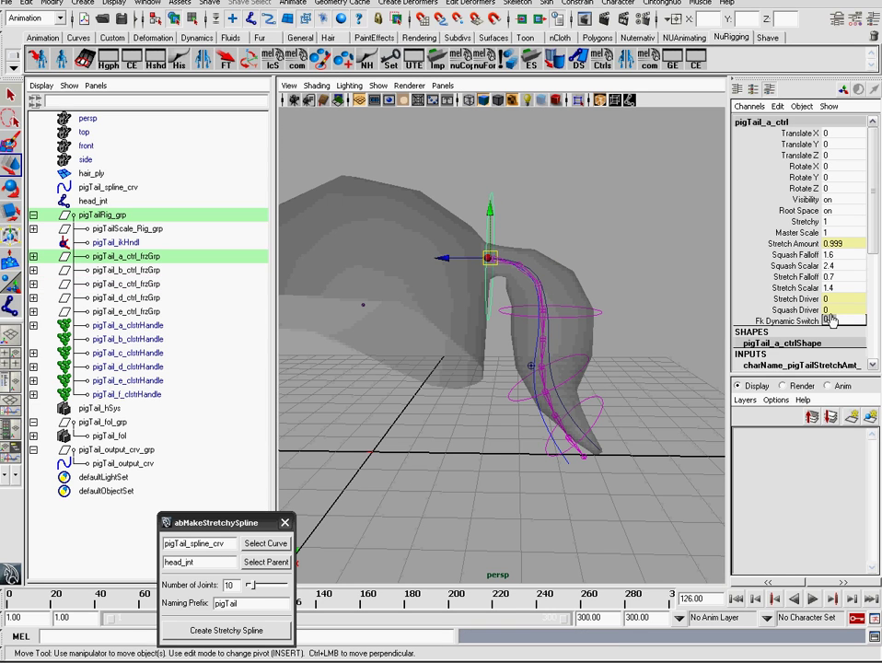
pyautogui.press('Return')
pyautogui.keyDown('alt'); pyautogui.moveTo(445, 310); pyautogui.dragTo(467, 300, button='middle'); pyautogui.keyUp('alt')
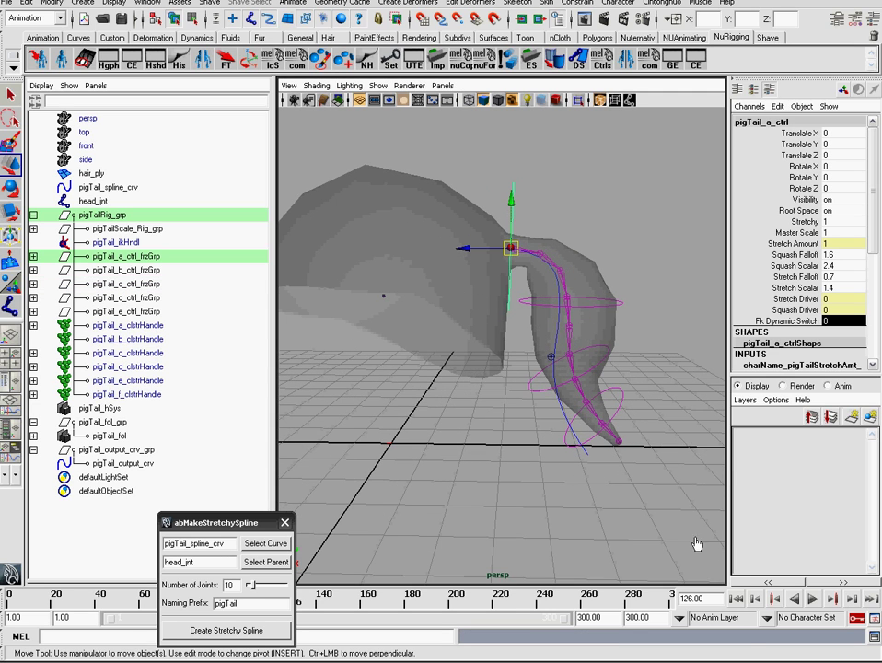
pyautogui.click(737, 600)
pyautogui.keyDown('alt'); pyautogui.moveTo(631, 392); pyautogui.dragTo(611, 417, button='middle'); pyautogui.keyUp('alt')
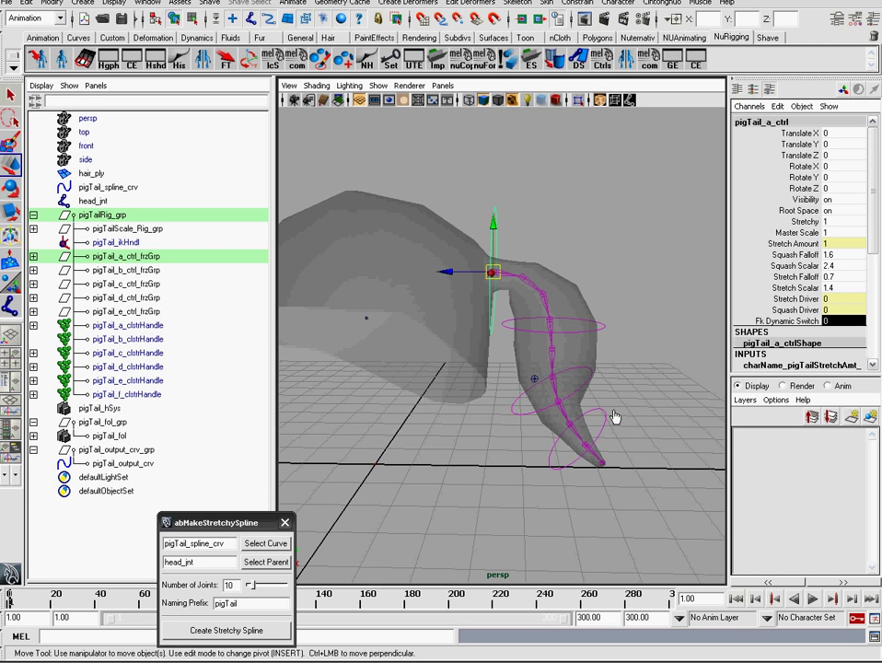
pyautogui.keyDown('alt'); pyautogui.moveTo(651, 298); pyautogui.dragTo(646, 321, button='middle'); pyautogui.keyUp('alt')
pyautogui.click(577, 266)
pyautogui.click(531, 295)
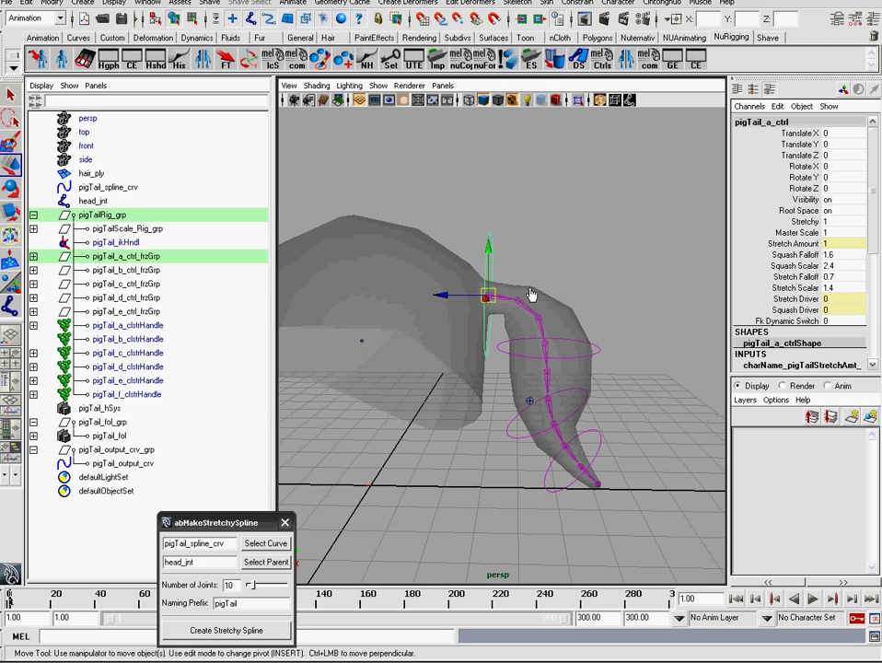
pyautogui.keyDown('alt'); pyautogui.moveTo(606, 300); pyautogui.dragTo(636, 299); pyautogui.keyUp('alt')
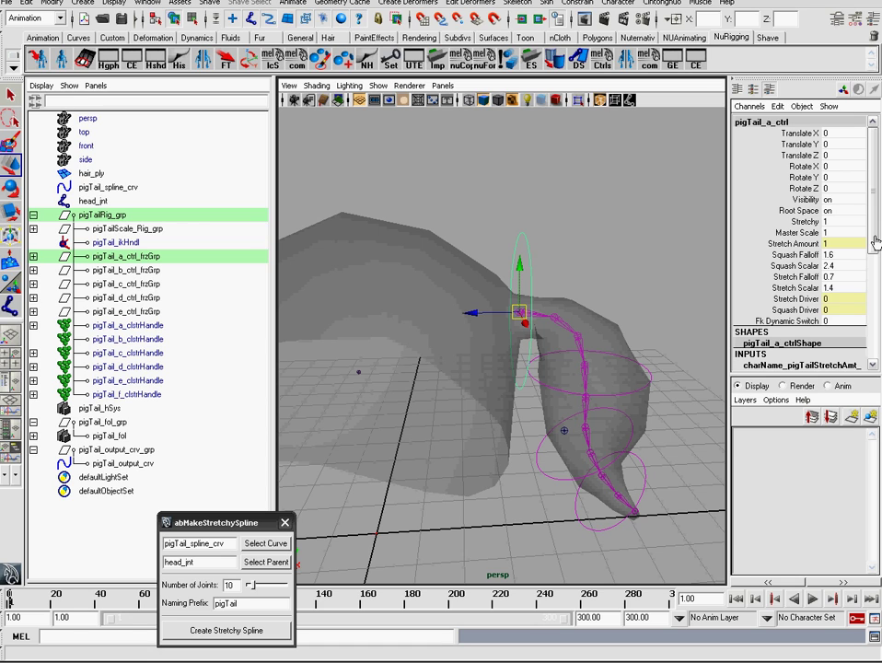
# Clear the abMakeStretchySpline window off the timeline, then play and scrub the simulation to frame 101
pyautogui.moveTo(224, 523); pyautogui.dragTo(295, 655)
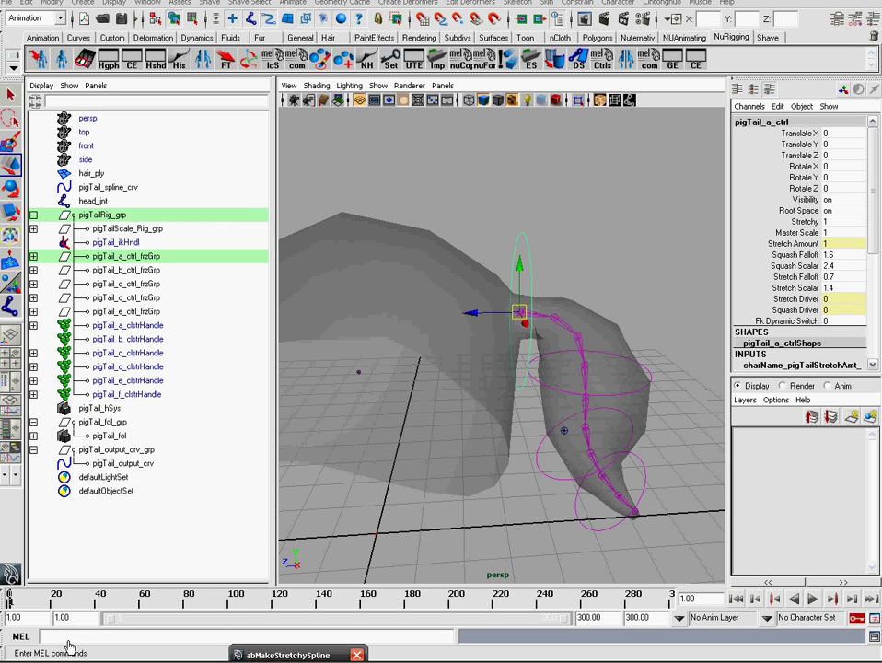
pyautogui.hotkey('alt', 'v')
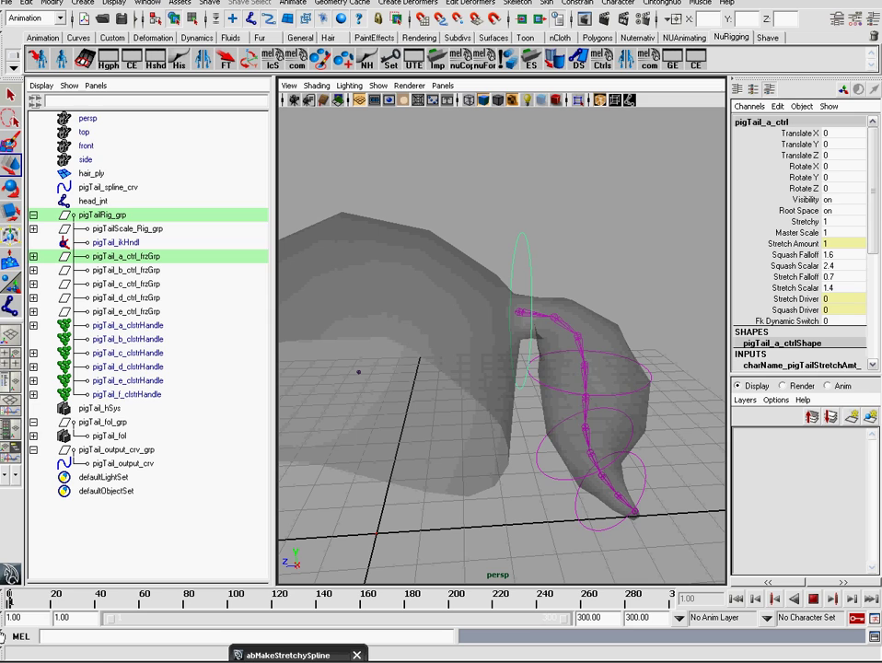
pyautogui.hotkey('alt', 'v')
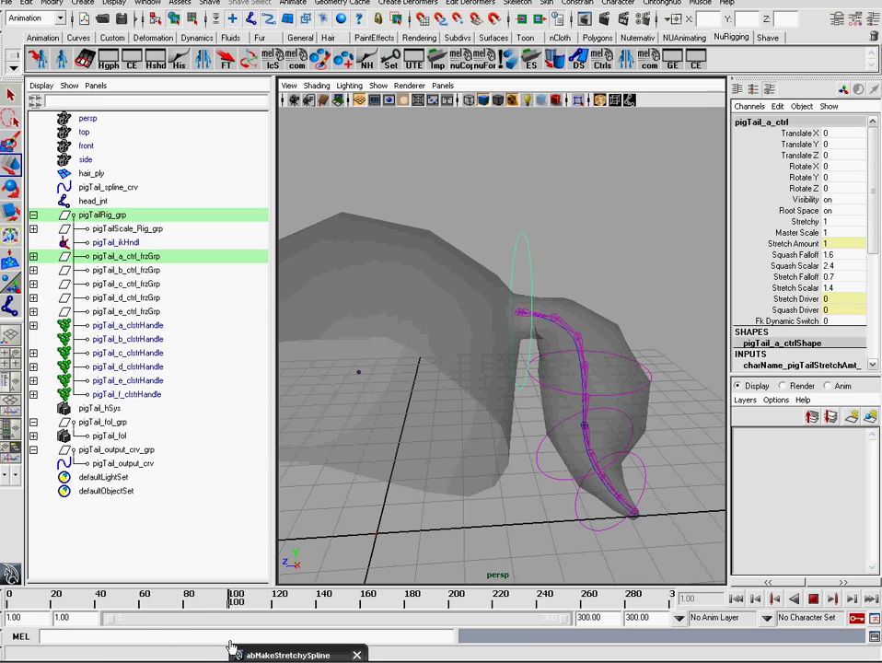
pyautogui.moveTo(228, 603); pyautogui.dragTo(244, 623)
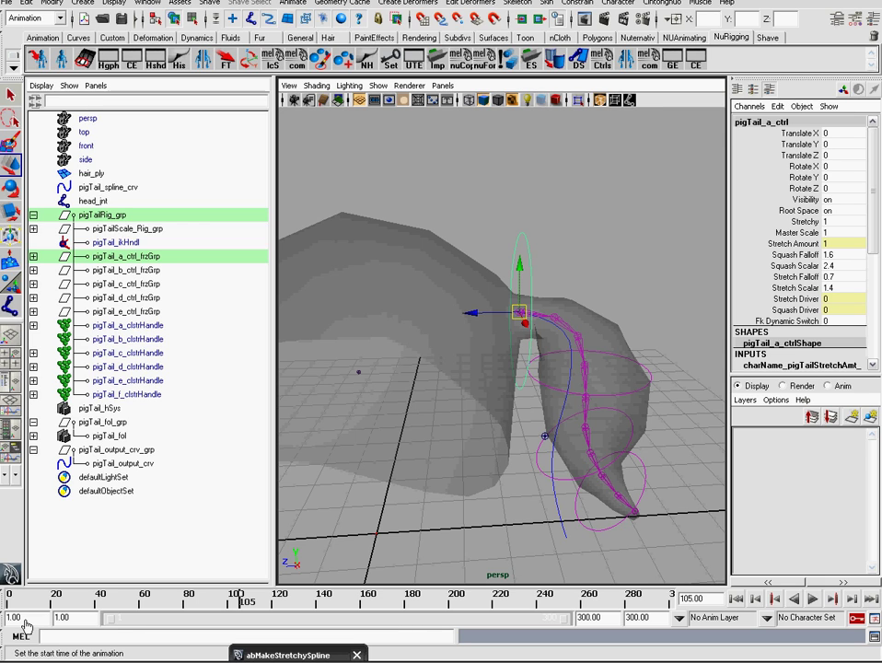
pyautogui.moveTo(230, 600)
pyautogui.mouseDown()
pyautogui.moveTo(6, 599)
pyautogui.moveTo(234, 608)
pyautogui.mouseUp()
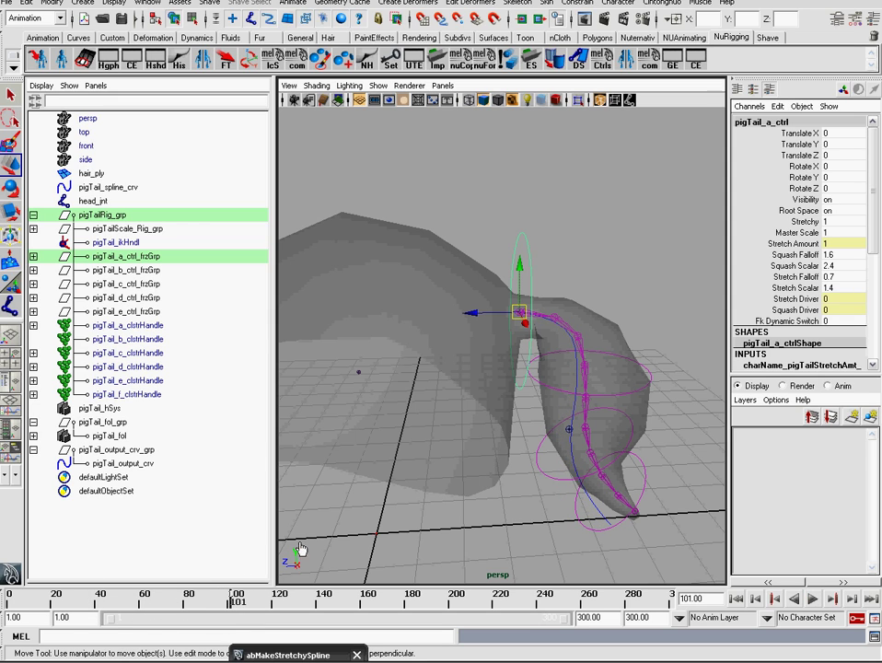
# Add a keyable integer attribute named Dynamic_startFrame with a value of 101 to pigTail_a_ctrlShape
pyautogui.click(589, 247)
pyautogui.click(519, 257)
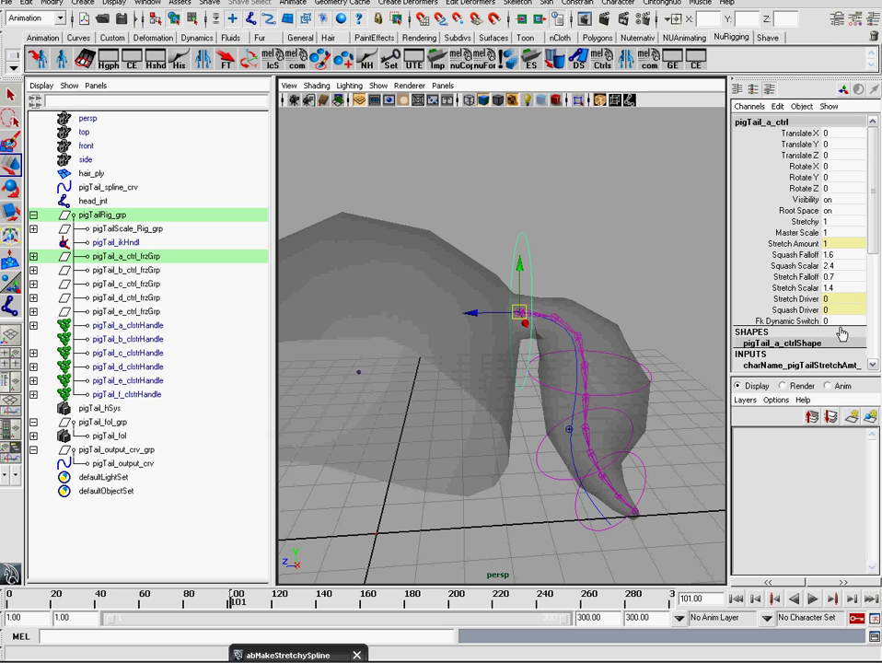
pyautogui.moveTo(875, 237)
pyautogui.mouseDown()
pyautogui.moveTo(875, 258)
pyautogui.moveTo(875, 235)
pyautogui.mouseUp()
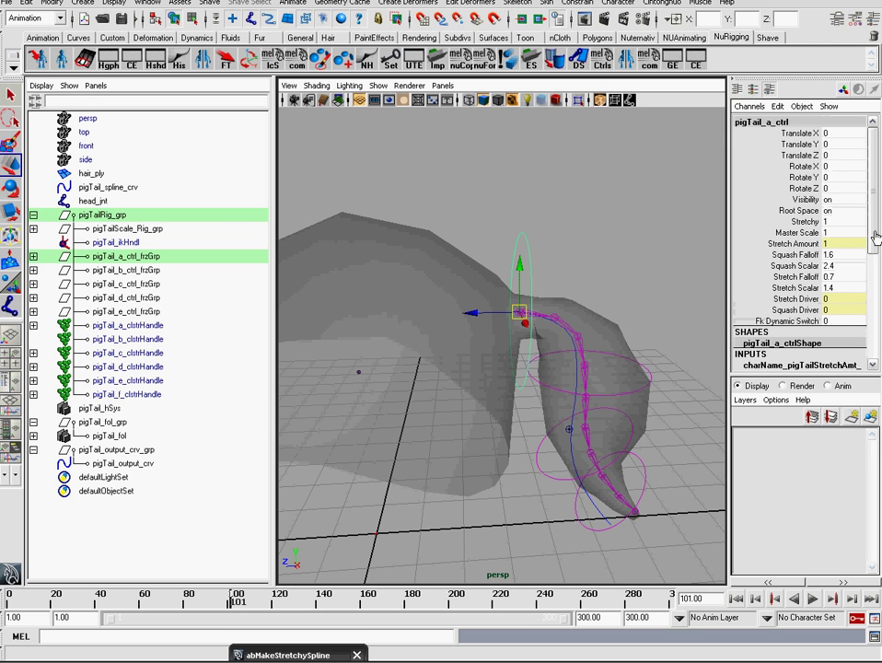
pyautogui.keyDown('alt'); pyautogui.moveTo(667, 370); pyautogui.dragTo(575, 329); pyautogui.keyUp('alt')
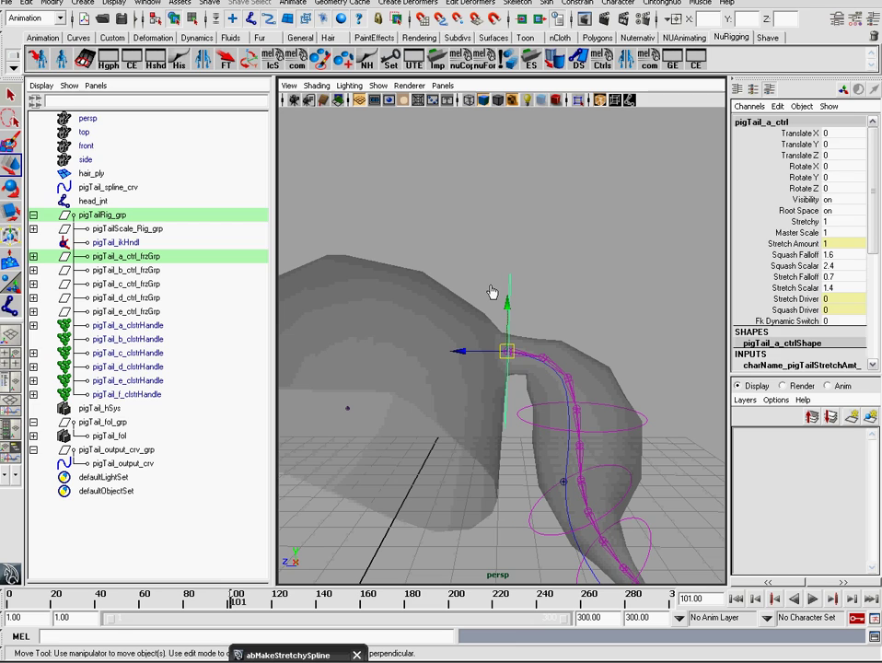
pyautogui.press('Down')
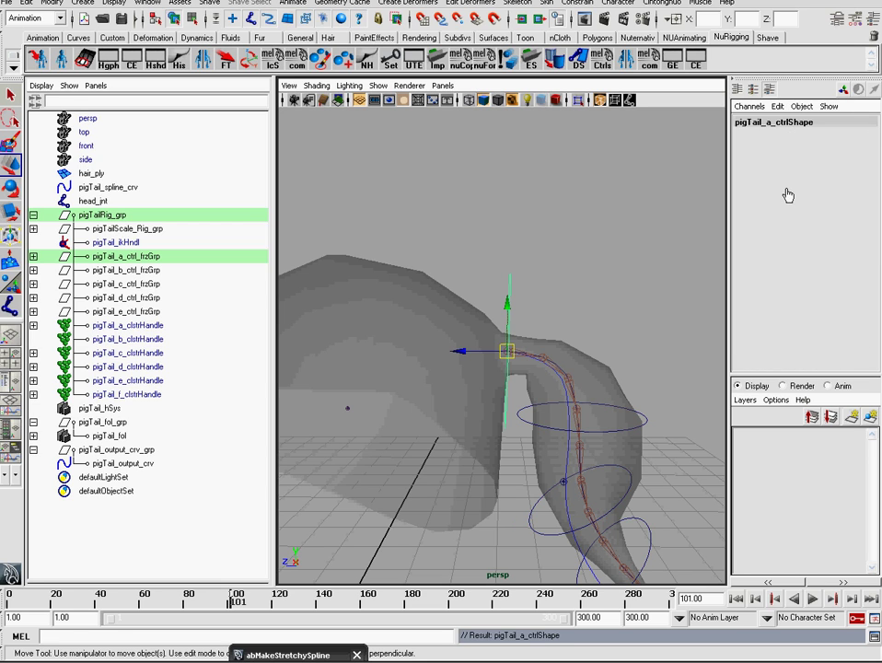
pyautogui.click(778, 107)
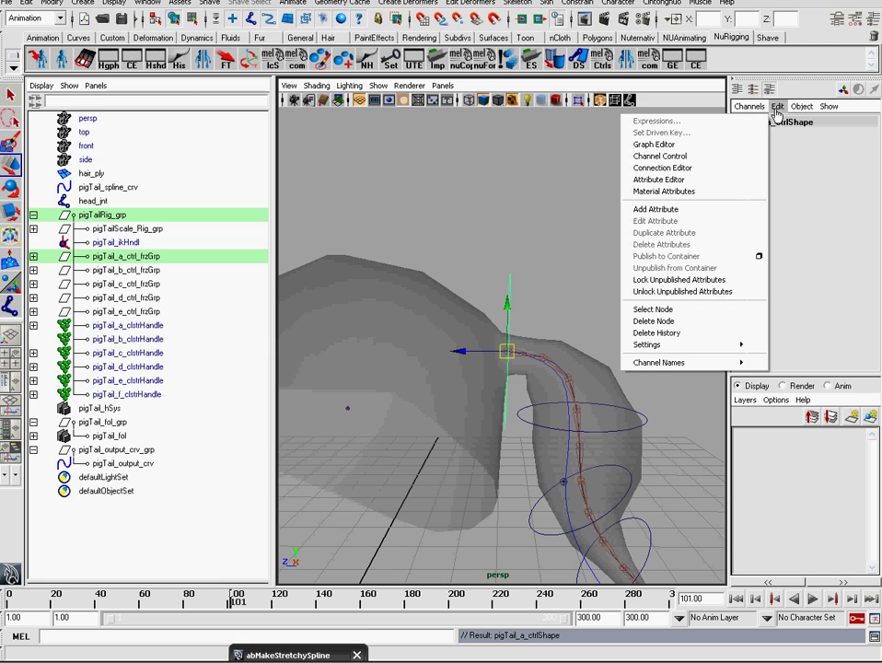
pyautogui.click(693, 211)
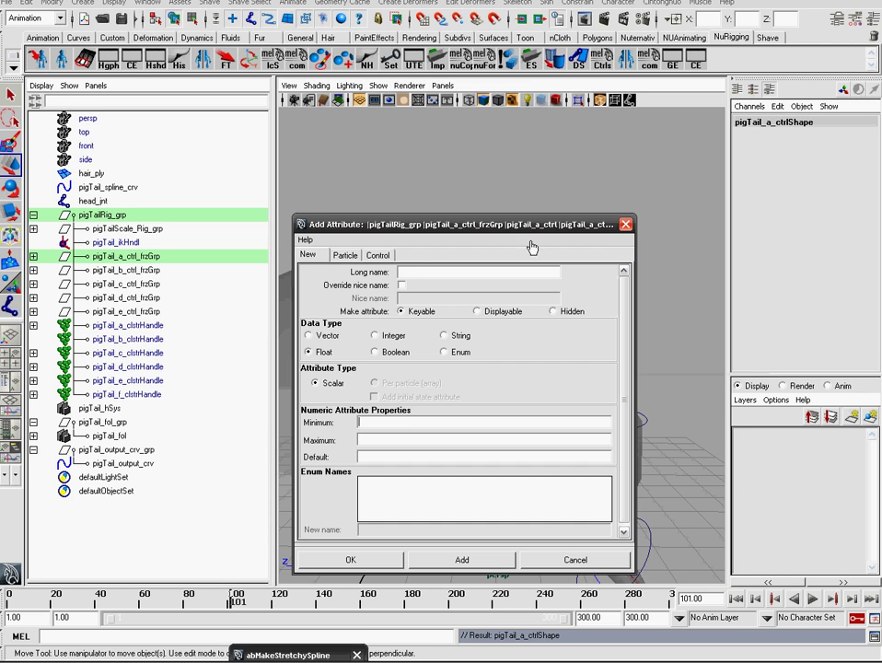
pyautogui.moveTo(334, 277); pyautogui.dragTo(215, 52)
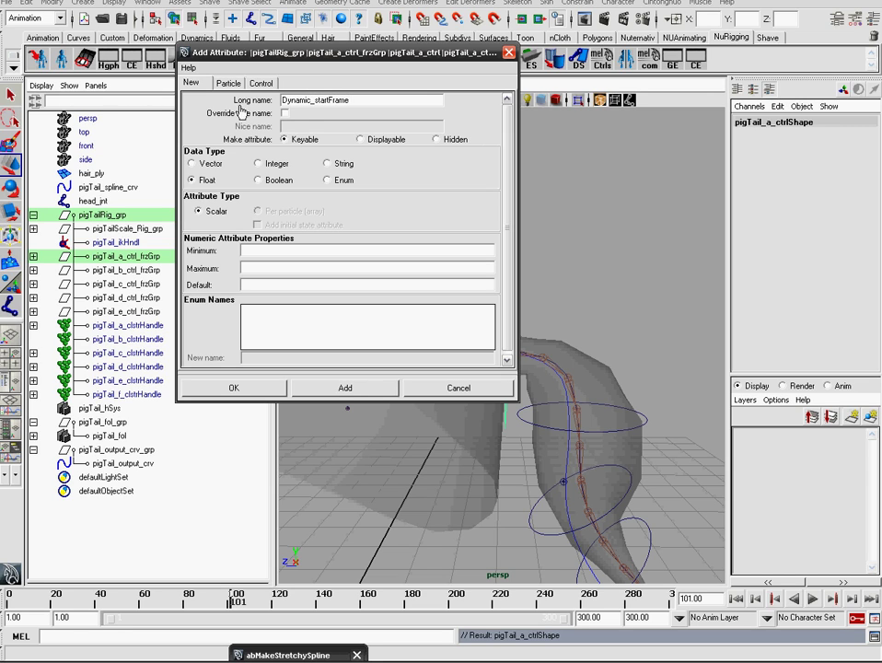
pyautogui.click(259, 164)
pyautogui.click(272, 390)
# Reselect pigTail_a_ctrl and review its channels down to the shape's Dynamic Start Frame attribute
pyautogui.keyDown('alt'); pyautogui.moveTo(550, 230); pyautogui.dragTo(533, 212, button='middle'); pyautogui.keyUp('alt')
pyautogui.click(566, 246)
pyautogui.click(493, 264)
pyautogui.scroll(-3, 879, 255)
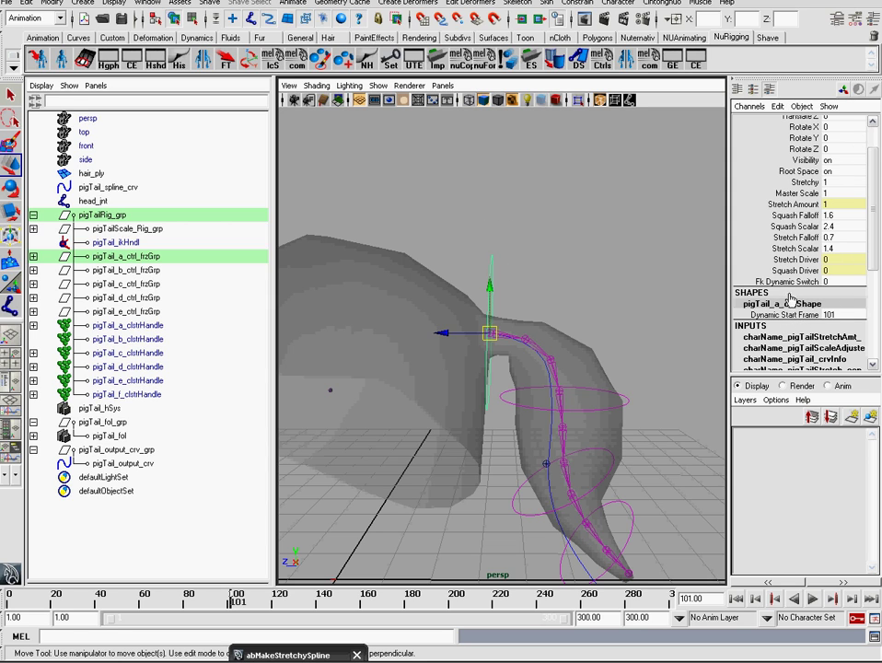
pyautogui.click(797, 228)
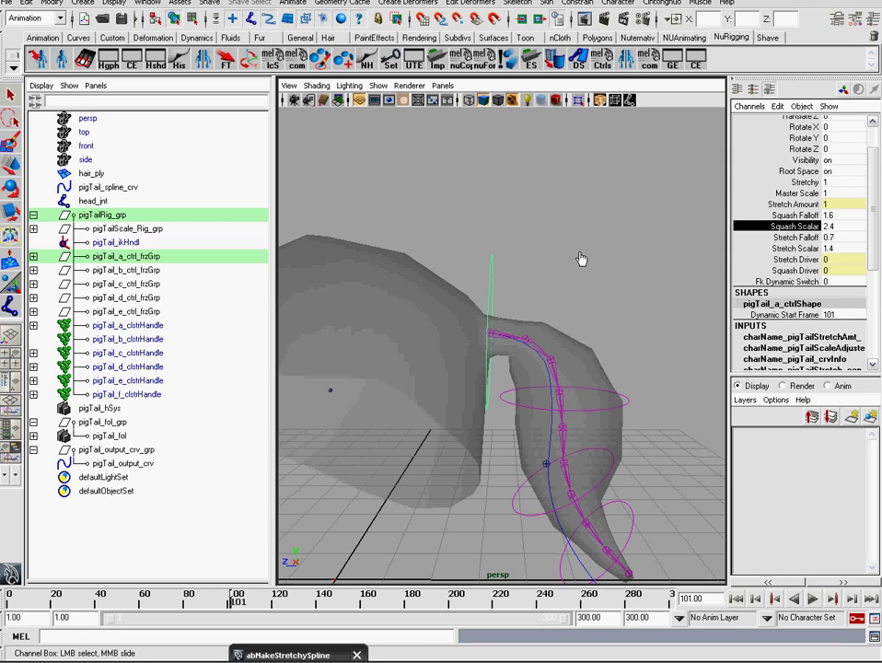
# Try keying all channels of pigTail_a_ctrl at frame 101 and undo the keys
pyautogui.keyDown('alt'); pyautogui.moveTo(525, 248); pyautogui.dragTo(531, 258, button='middle'); pyautogui.keyUp('alt')
pyautogui.press('s')
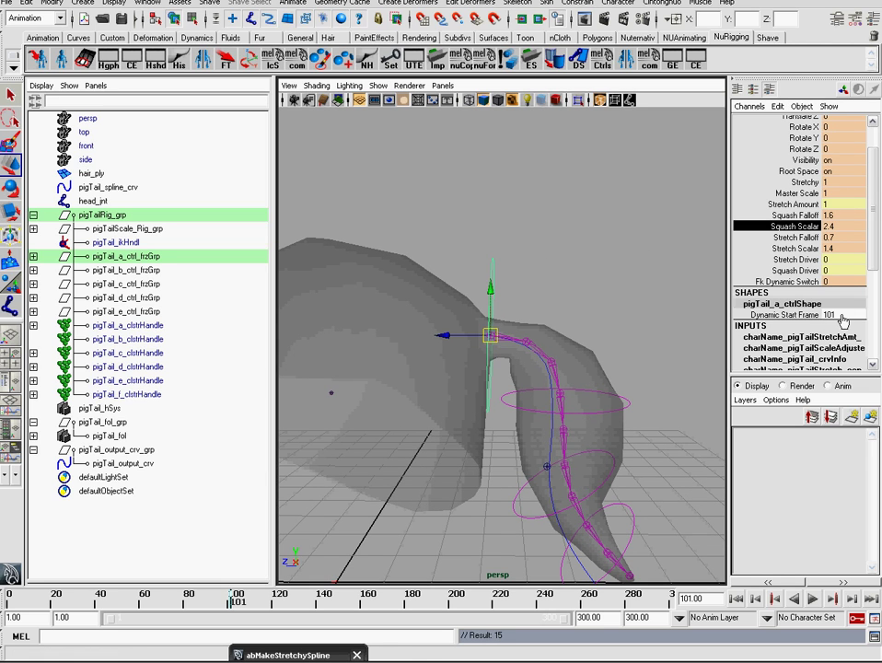
pyautogui.hotkey('ctrl', 'z')
# Load pigTail_a_ctrlShape as the output node in the Connection Editor and move the editor clear of the tail
pyautogui.keyDown('alt'); pyautogui.moveTo(553, 343); pyautogui.dragTo(536, 291); pyautogui.keyUp('alt')
pyautogui.press('w')
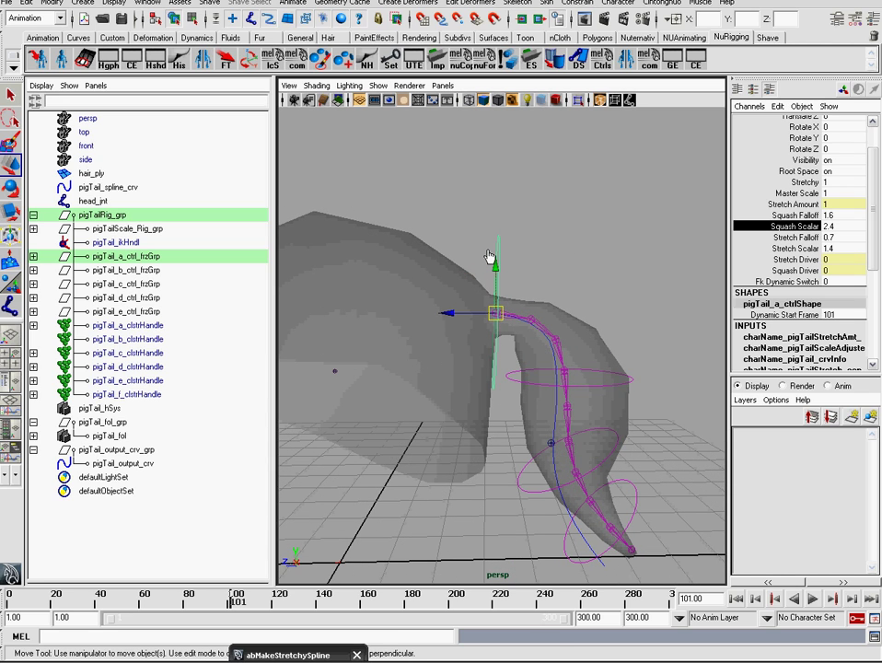
pyautogui.press('Down')
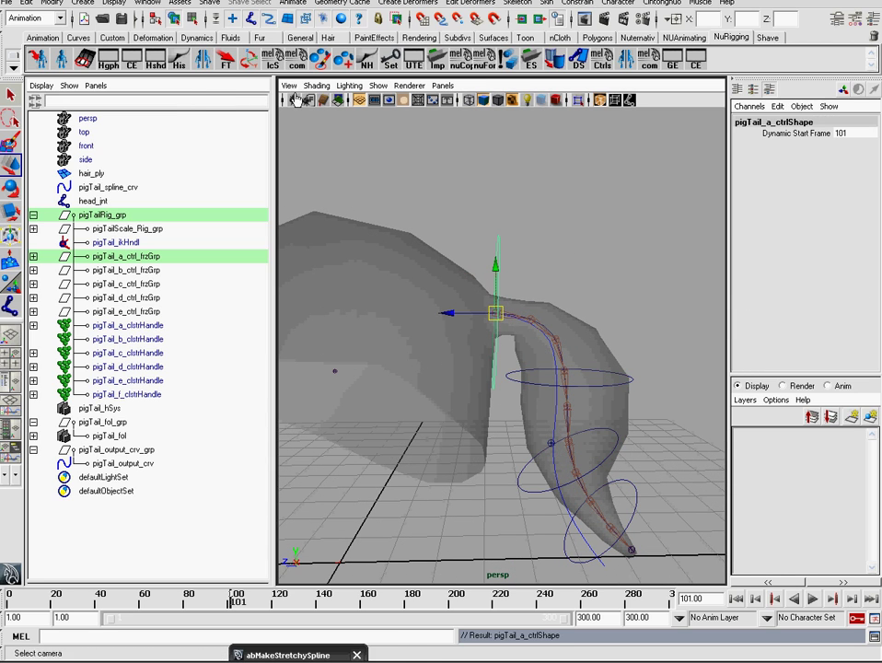
pyautogui.click(131, 60)
pyautogui.moveTo(433, 224); pyautogui.dragTo(449, 443)
pyautogui.keyDown('alt'); pyautogui.moveTo(397, 269); pyautogui.dragTo(389, 245, button='middle'); pyautogui.keyUp('alt')
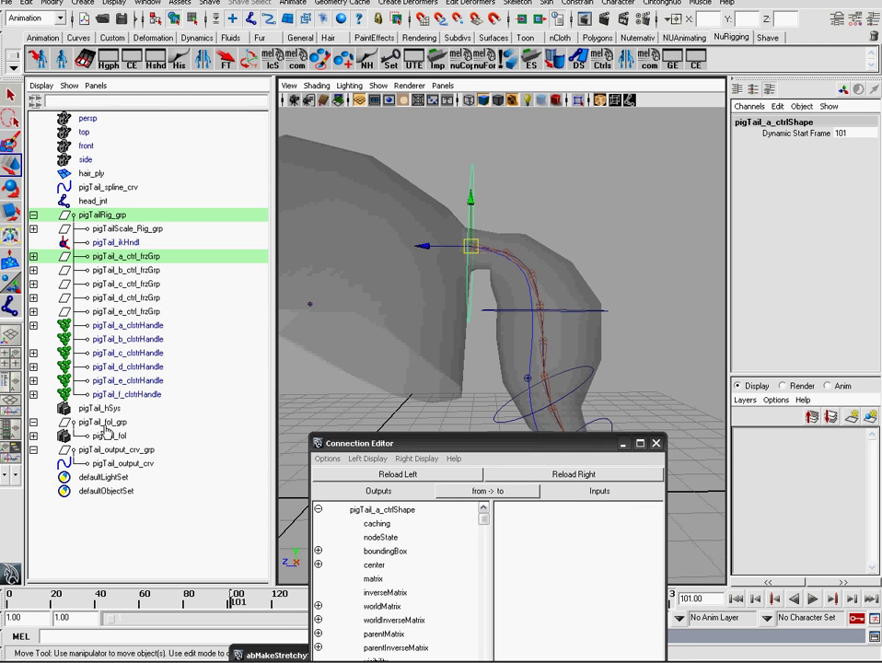
# Open the attributes of the pigTail_hSys hair system and arrange them beside the Connection Editor
pyautogui.click(99, 408)
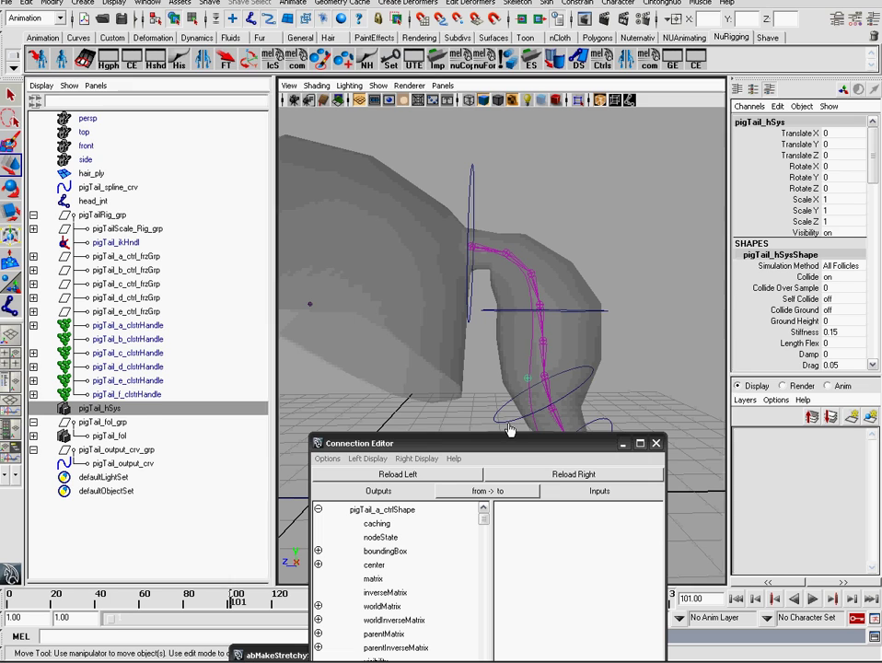
pyautogui.hotkey('ctrl', 'a')
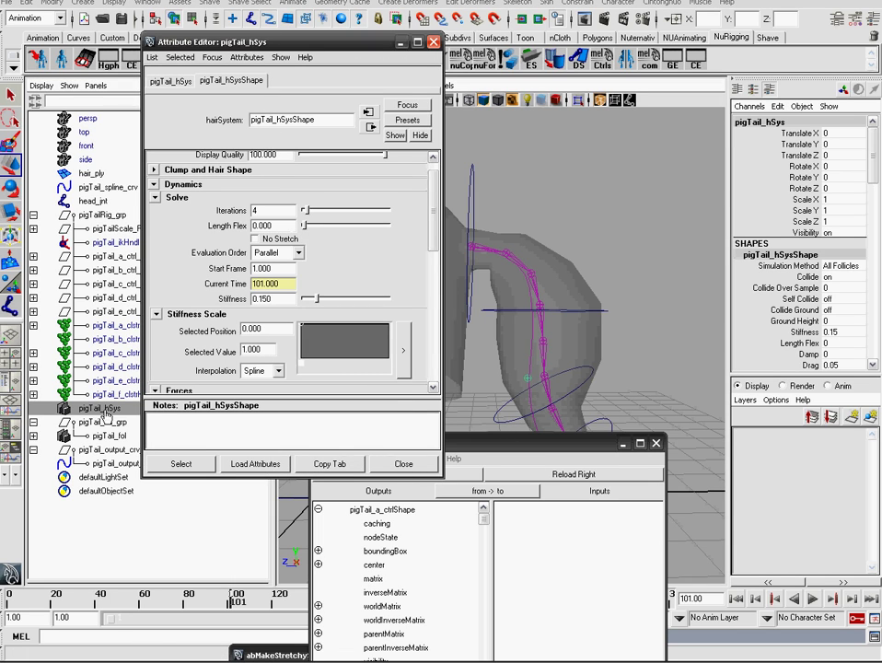
pyautogui.moveTo(486, 445); pyautogui.dragTo(617, 84)
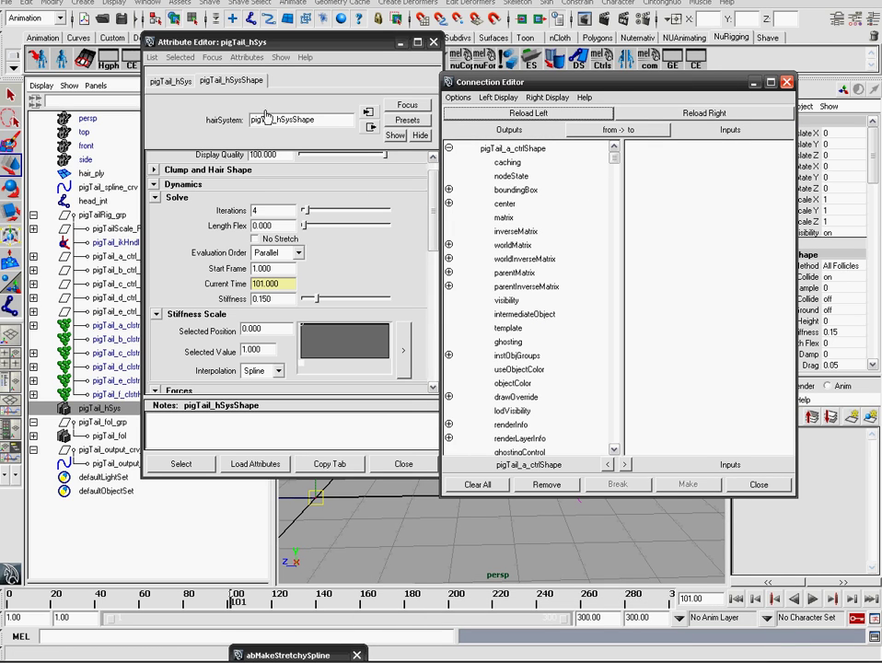
pyautogui.moveTo(173, 40); pyautogui.dragTo(166, 46)
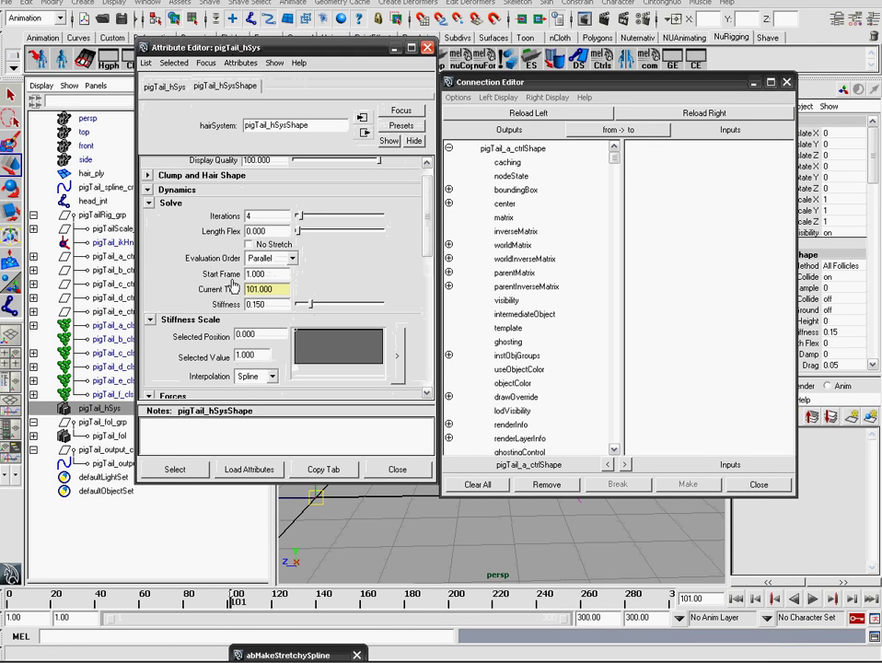
# Connect Dynamic_startFrame from pigTail_a_ctrlShape to the Start Frame of pigTail_hSysShape and close both editors
pyautogui.moveTo(615, 162); pyautogui.dragTo(621, 389)
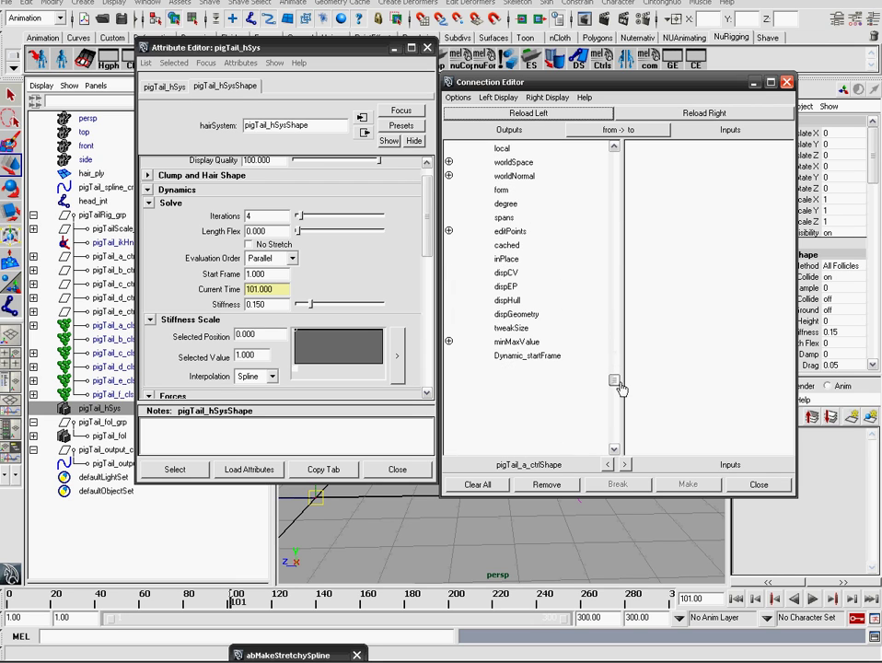
pyautogui.click(543, 357)
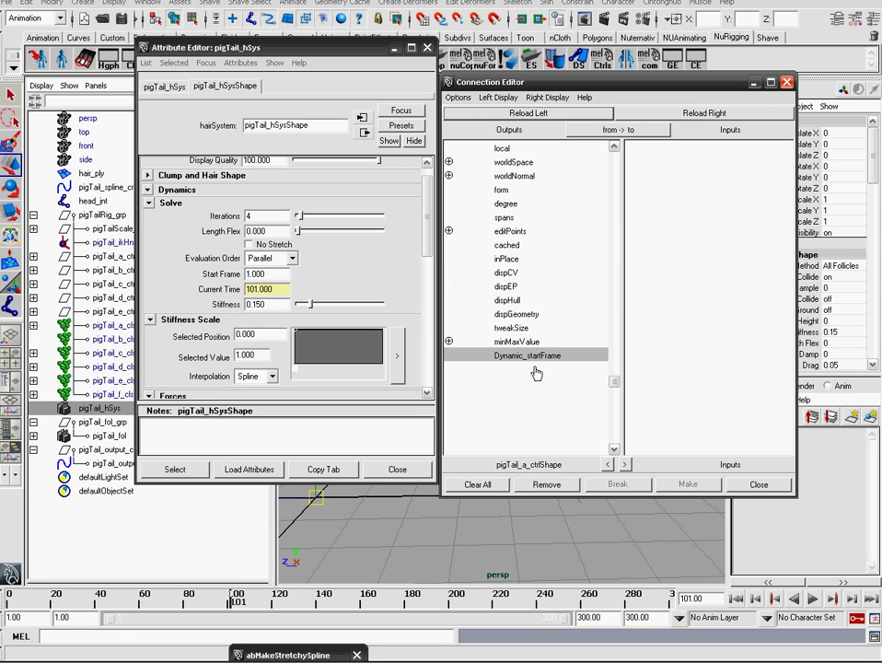
pyautogui.moveTo(544, 358); pyautogui.dragTo(175, 276, button='middle')
pyautogui.click(282, 282)
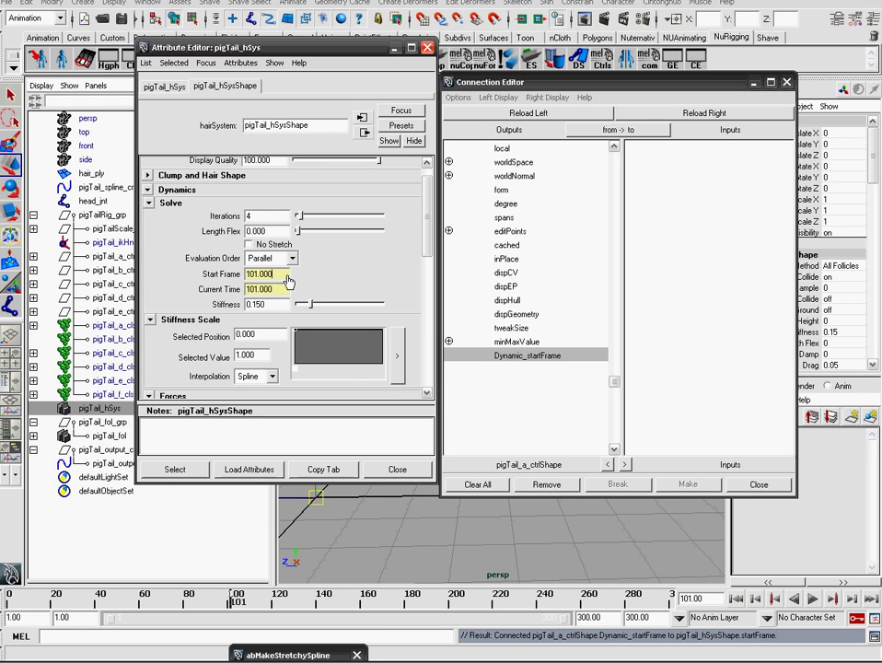
pyautogui.moveTo(287, 279); pyautogui.dragTo(226, 276)
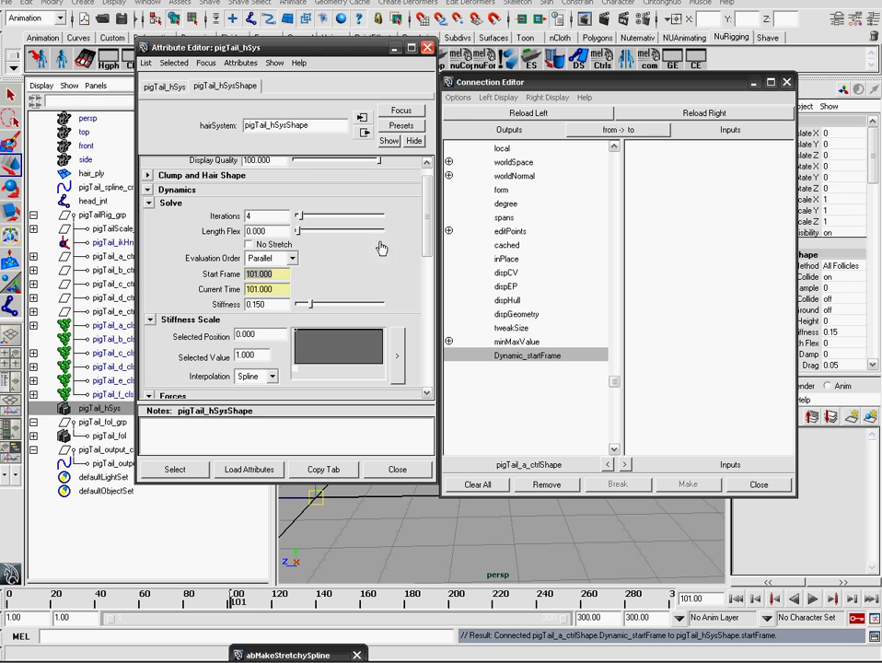
pyautogui.click(790, 82)
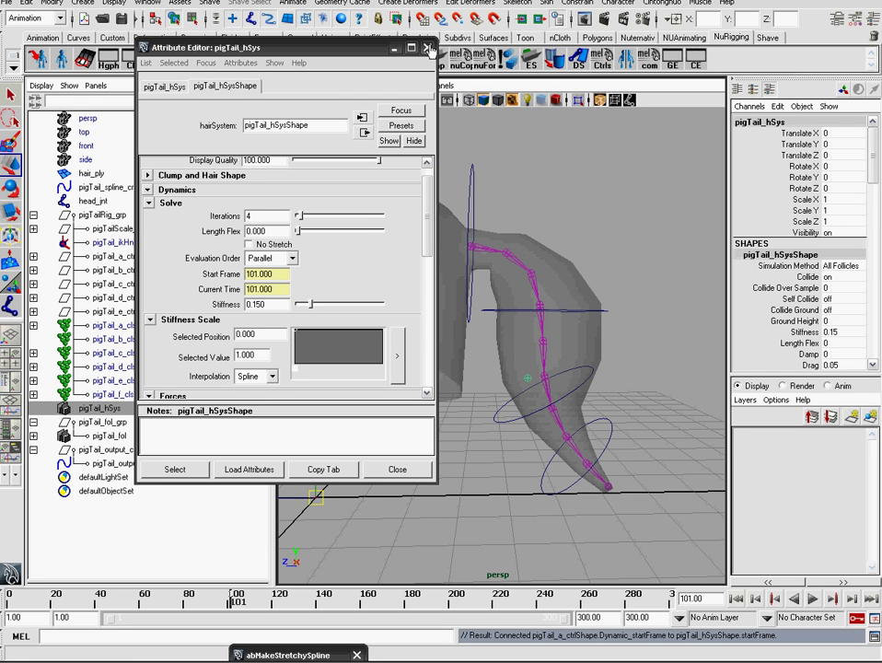
pyautogui.click(430, 49)
# Play the simulation from frame 1 past frame 101 to check the dynamic start, stop it and return to frame 1
pyautogui.keyDown('alt'); pyautogui.moveTo(513, 173); pyautogui.dragTo(502, 211); pyautogui.keyUp('alt')
pyautogui.moveTo(540, 247)
pyautogui.keyDown('alt'); pyautogui.mouseDown()
pyautogui.moveTo(532, 227)
pyautogui.moveTo(525, 258)
pyautogui.mouseUp(); pyautogui.keyUp('alt')
pyautogui.click(737, 599)
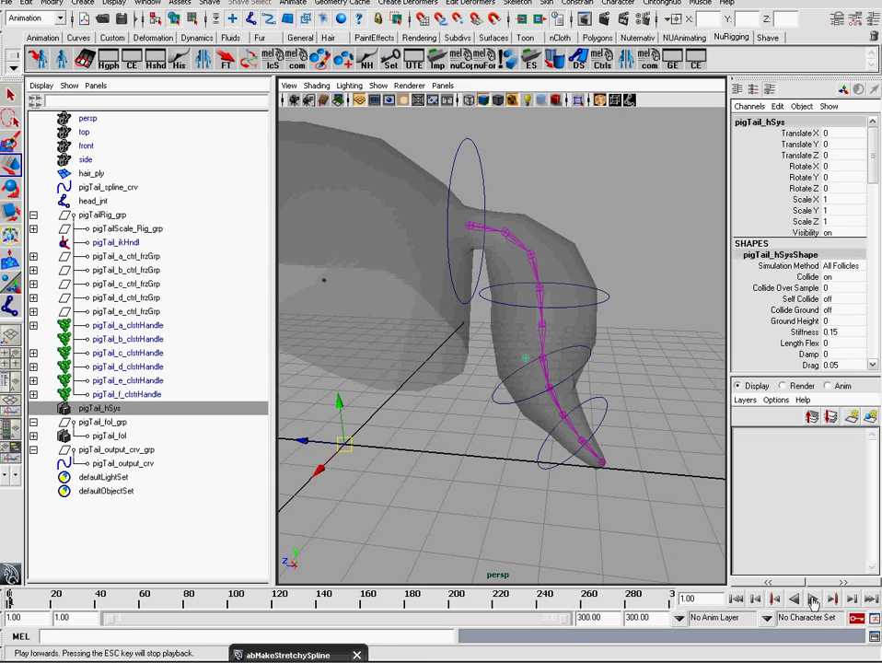
pyautogui.click(814, 599)
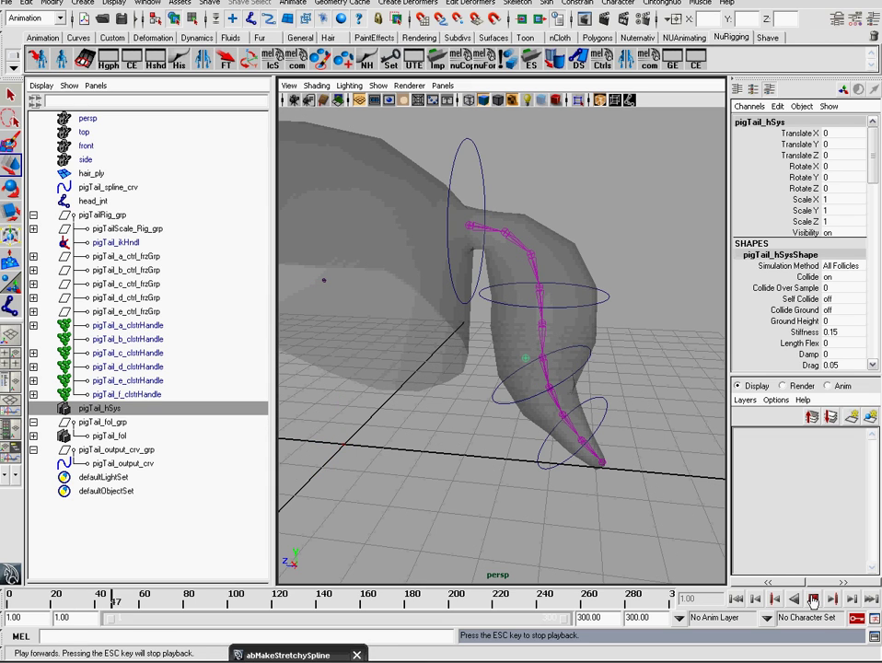
pyautogui.keyDown('alt'); pyautogui.moveTo(565, 444); pyautogui.dragTo(562, 426); pyautogui.keyUp('alt')
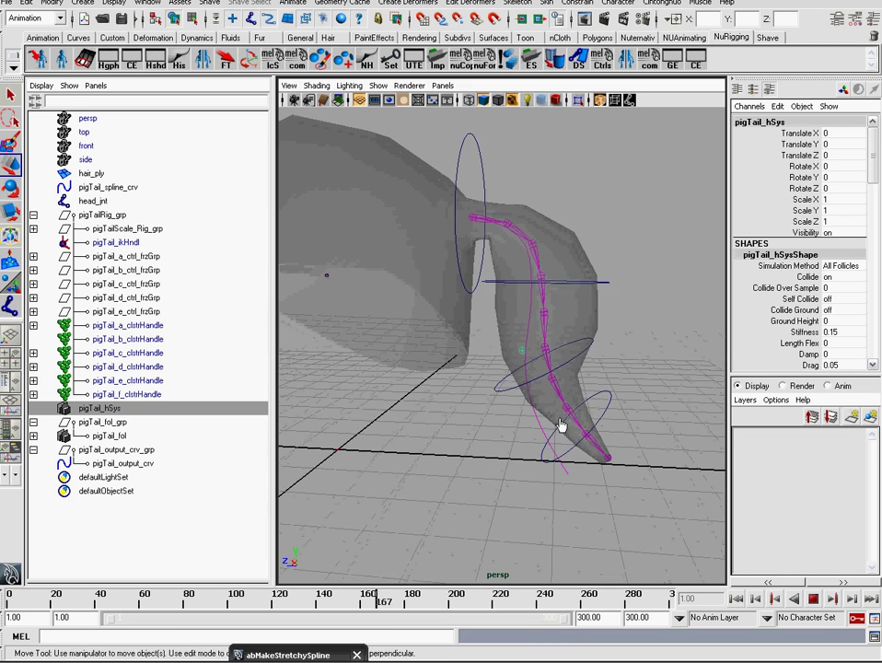
pyautogui.click(813, 599)
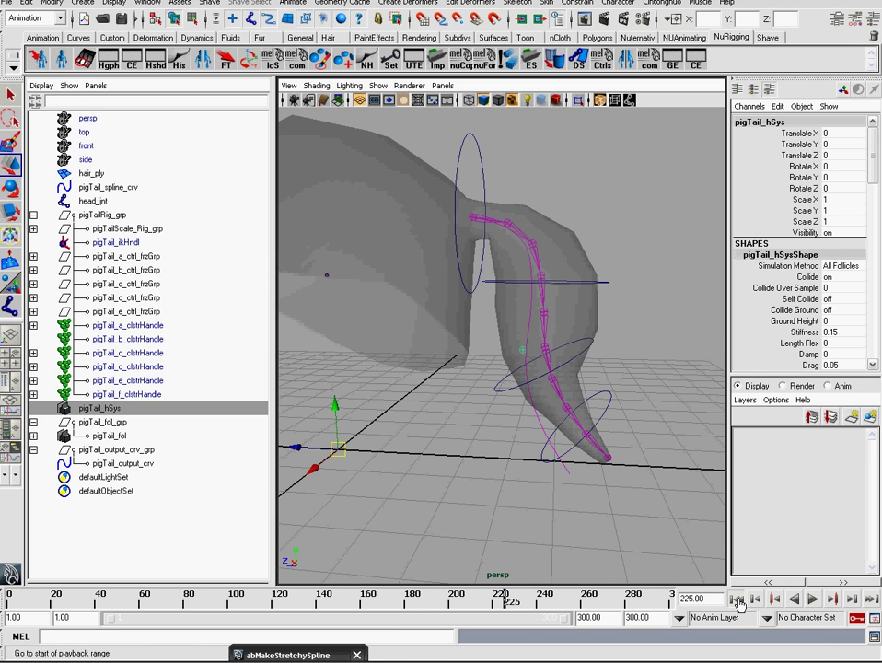
pyautogui.click(737, 599)
# Open the attributes of pigTail_hSys and show its Stiffness and Forces settings
pyautogui.keyDown('alt'); pyautogui.moveTo(574, 404); pyautogui.dragTo(574, 413, button='middle'); pyautogui.keyUp('alt')
pyautogui.moveTo(574, 413)
pyautogui.keyDown('alt'); pyautogui.mouseDown()
pyautogui.moveTo(636, 467)
pyautogui.moveTo(576, 423)
pyautogui.mouseUp(); pyautogui.keyUp('alt')
pyautogui.keyDown('alt'); pyautogui.moveTo(576, 424); pyautogui.dragTo(559, 420, button='right'); pyautogui.keyUp('alt')
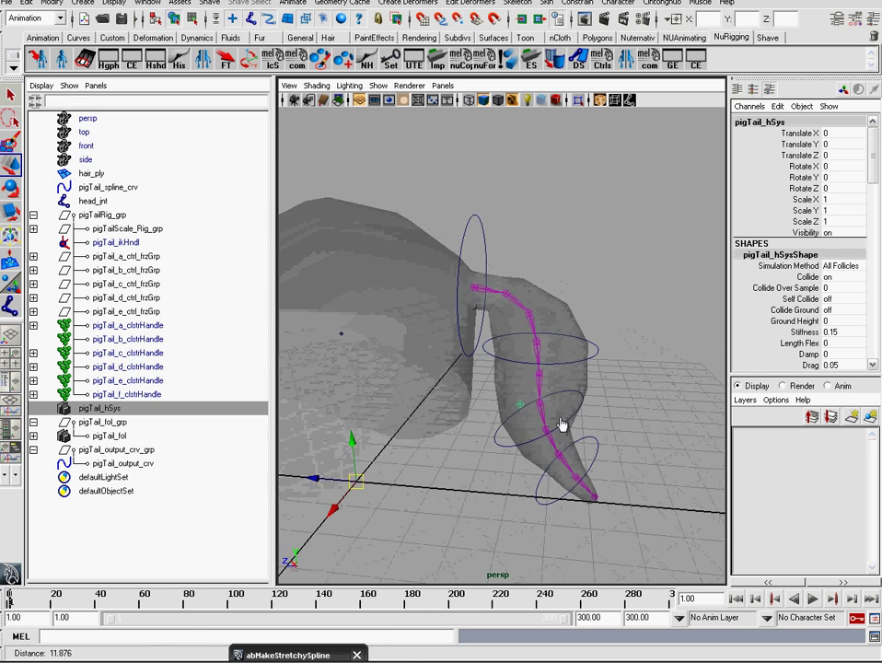
pyautogui.keyDown('alt'); pyautogui.moveTo(562, 423); pyautogui.dragTo(574, 400); pyautogui.keyUp('alt')
pyautogui.click(512, 261)
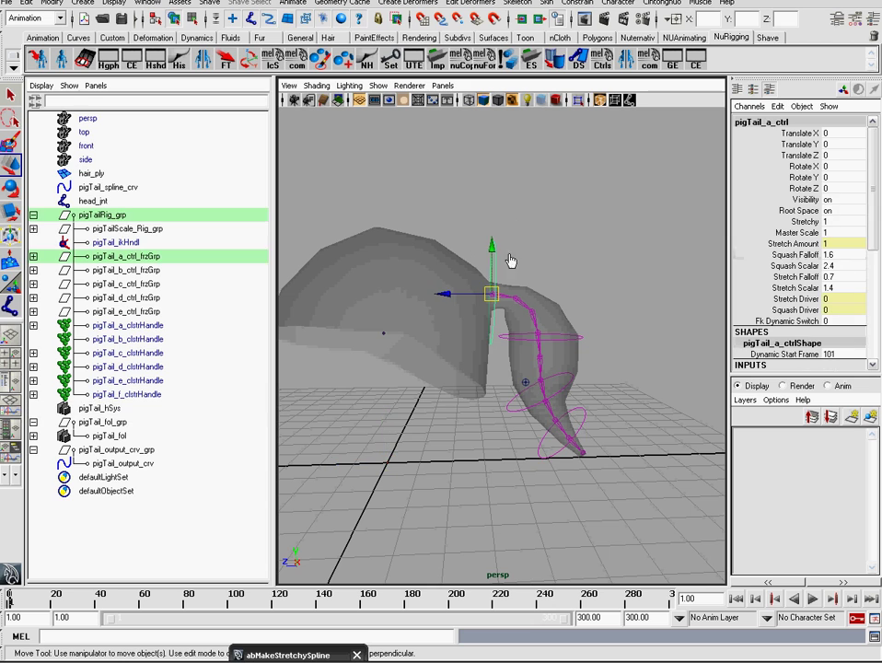
pyautogui.click(210, 408)
pyautogui.hotkey('ctrl', 'a')
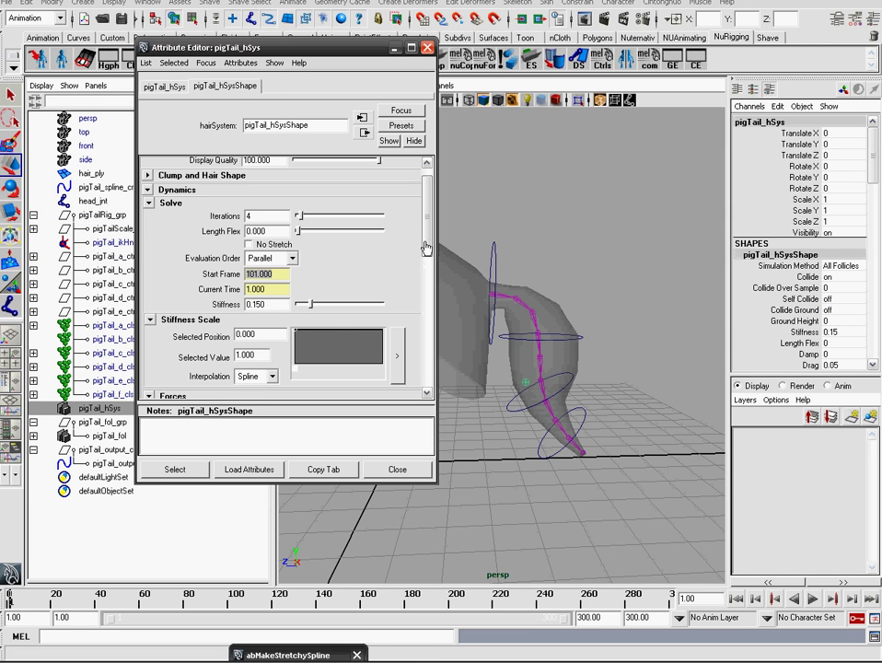
pyautogui.moveTo(429, 224); pyautogui.dragTo(430, 275)
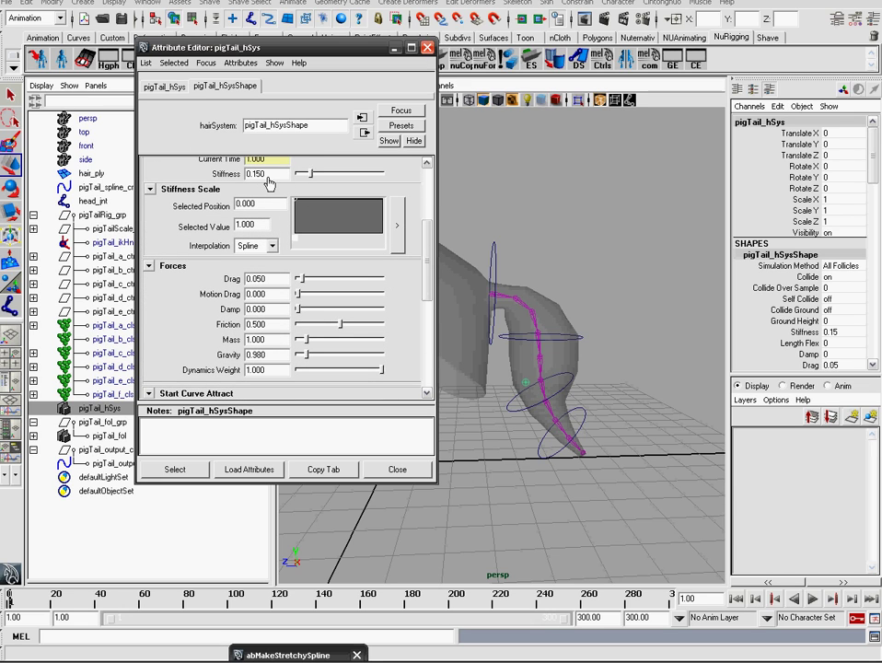
# Set the hair system's Stiffness to 0 while the simulation plays, and stop playback at frame 233
pyautogui.click(816, 601)
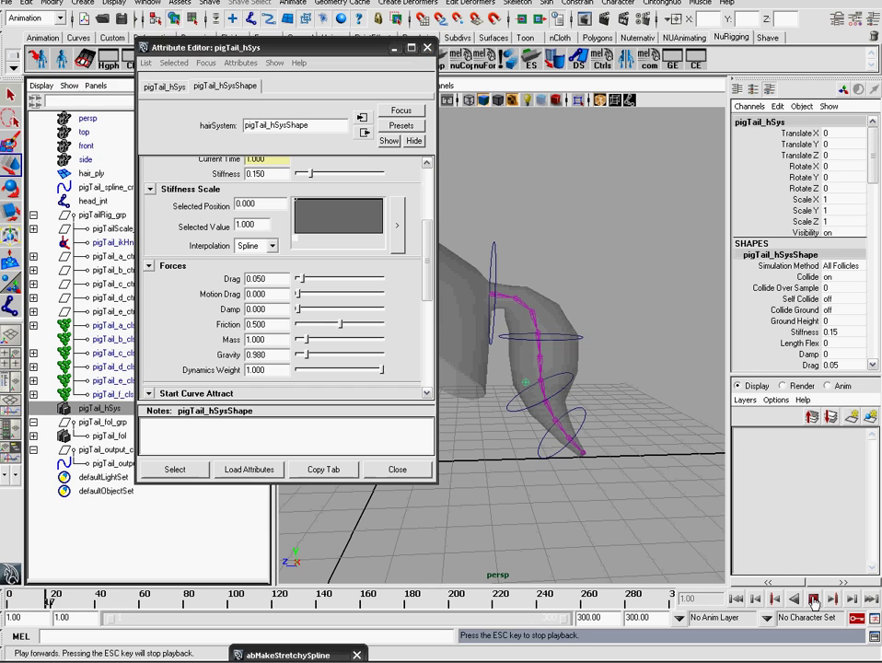
pyautogui.moveTo(310, 174); pyautogui.dragTo(290, 179)
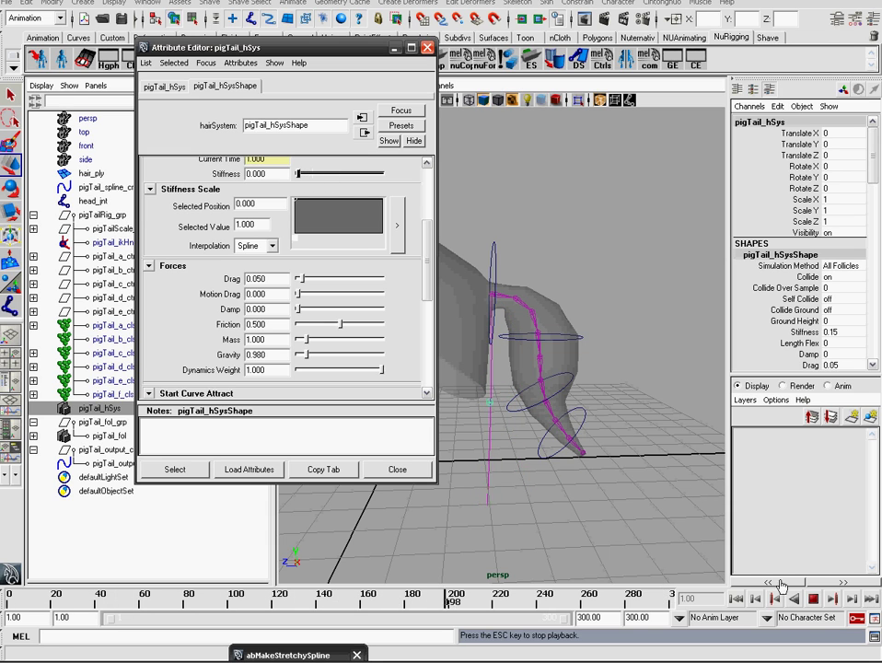
pyautogui.click(814, 600)
# Look over the attributes of pigTail_a_ctrl, reselect pigTail_hSys and inspect the dynamic curve against the tail
pyautogui.keyDown('alt'); pyautogui.moveTo(602, 370); pyautogui.dragTo(607, 384, button='middle'); pyautogui.keyUp('alt')
pyautogui.moveTo(488, 233); pyautogui.dragTo(517, 266)
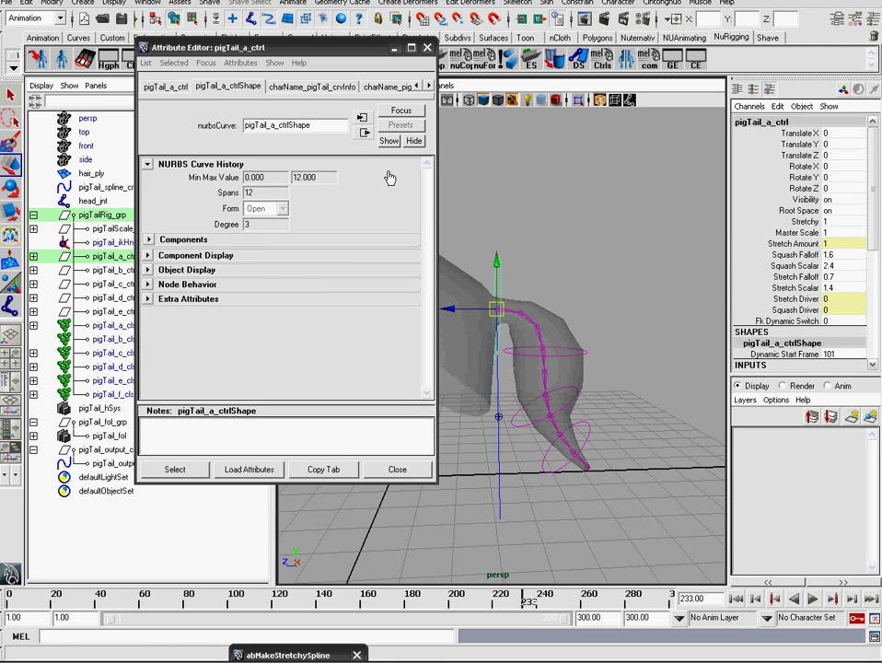
pyautogui.click(101, 409)
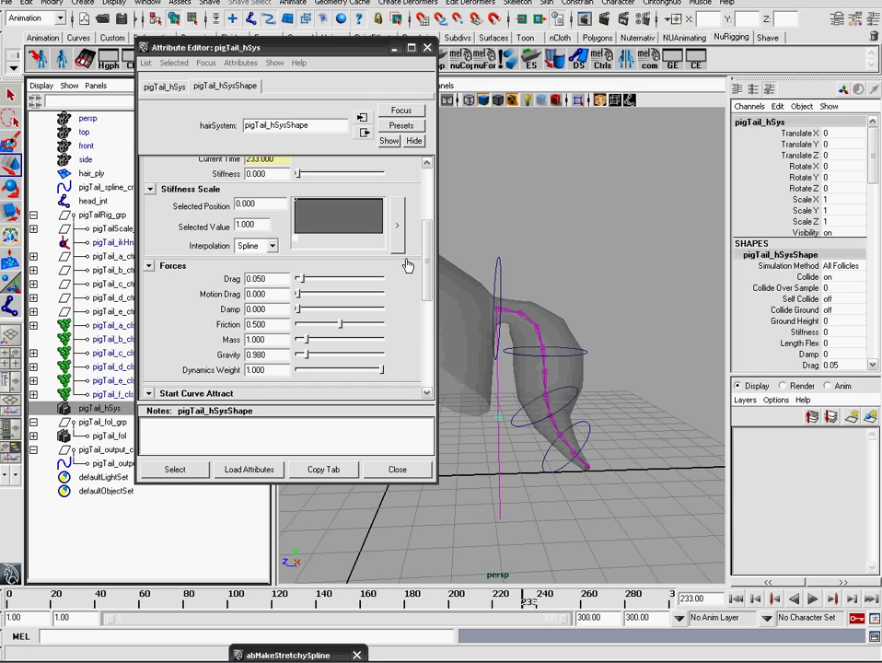
pyautogui.keyDown('alt'); pyautogui.moveTo(498, 230); pyautogui.dragTo(512, 231, button='middle'); pyautogui.keyUp('alt')
pyautogui.keyDown('alt'); pyautogui.moveTo(512, 231); pyautogui.dragTo(477, 206); pyautogui.keyUp('alt')
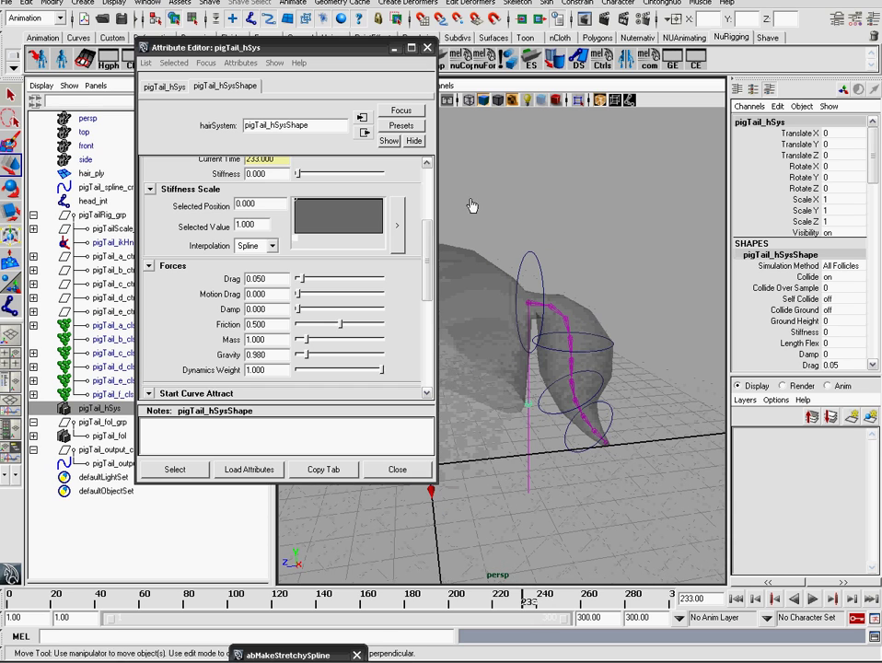
# Close the hair system's attribute window and return the animation to frame 1
pyautogui.click(427, 48)
pyautogui.keyDown('alt'); pyautogui.moveTo(516, 286); pyautogui.dragTo(490, 301); pyautogui.keyUp('alt')
pyautogui.click(737, 599)
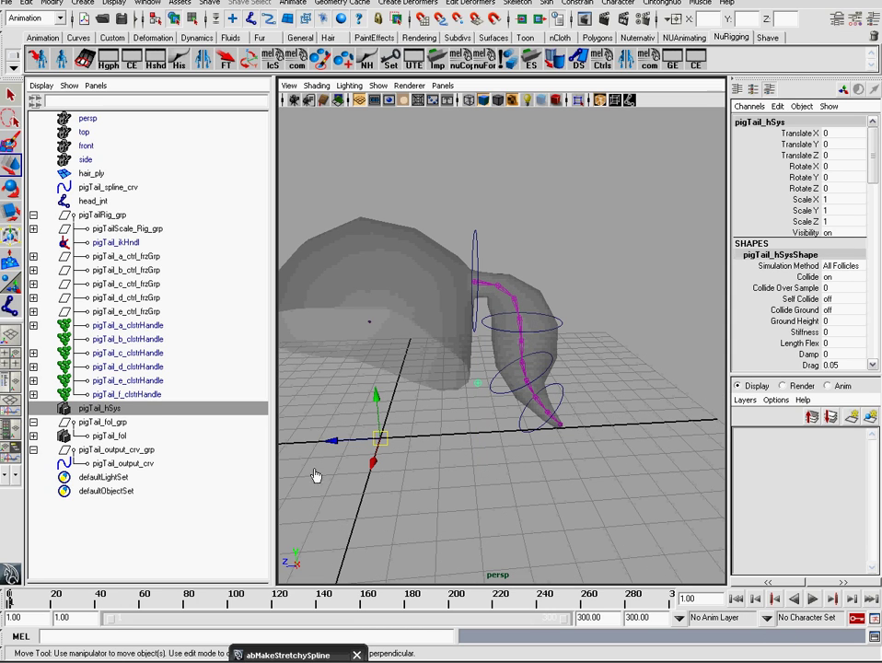
# Parent pigTail_fol_grp under pigTailScale_Rig_grp and collapse the rig hierarchy
pyautogui.click(33, 216)
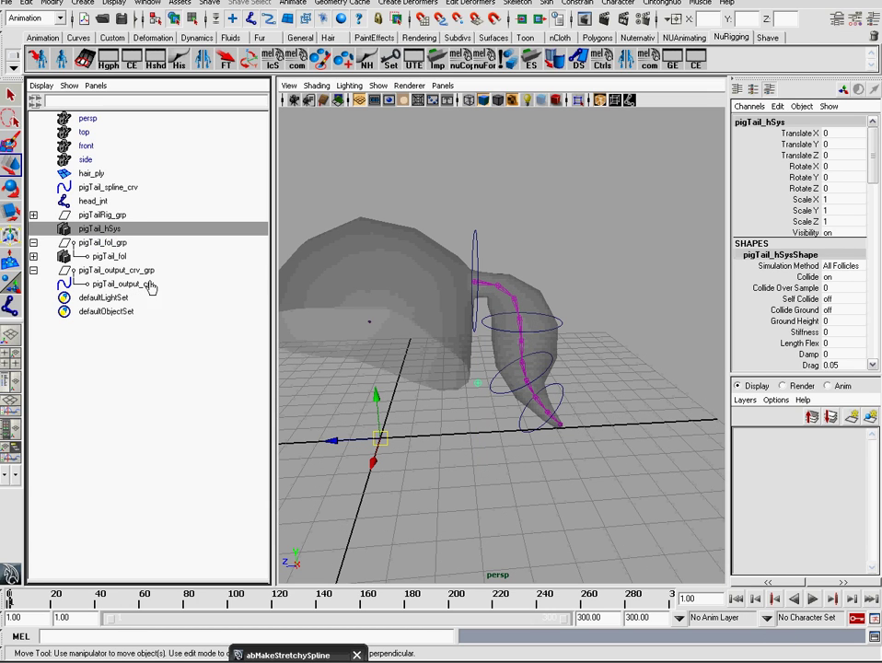
pyautogui.click(33, 243)
pyautogui.click(34, 256)
pyautogui.click(101, 257)
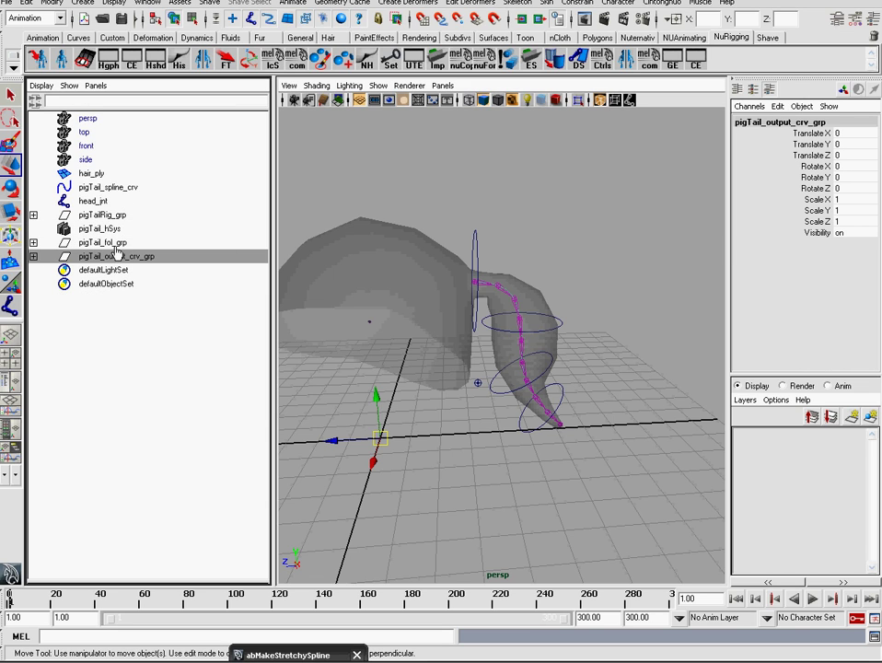
pyautogui.click(92, 242)
pyautogui.click(33, 215)
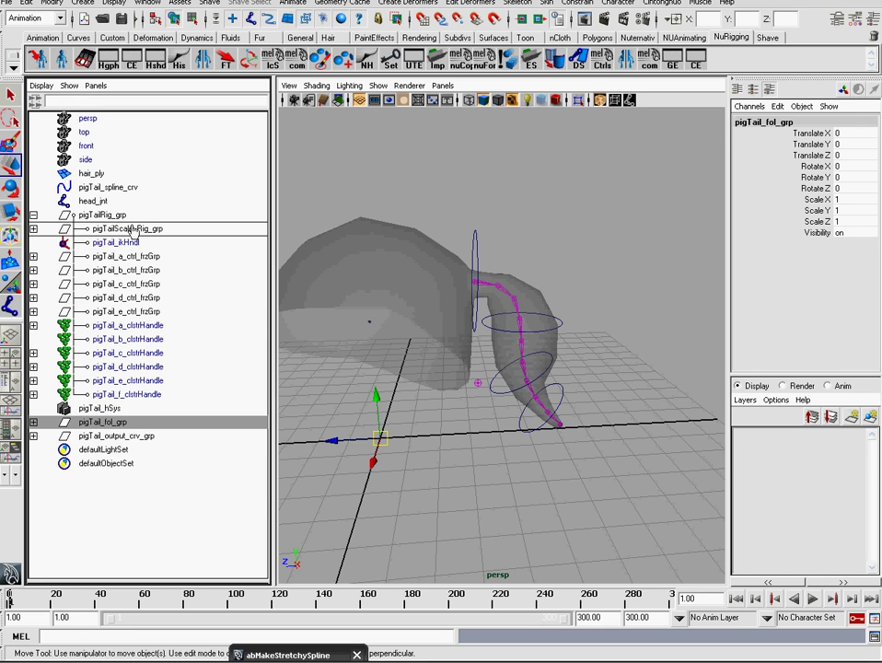
pyautogui.moveTo(130, 236); pyautogui.dragTo(130, 236, button='middle')
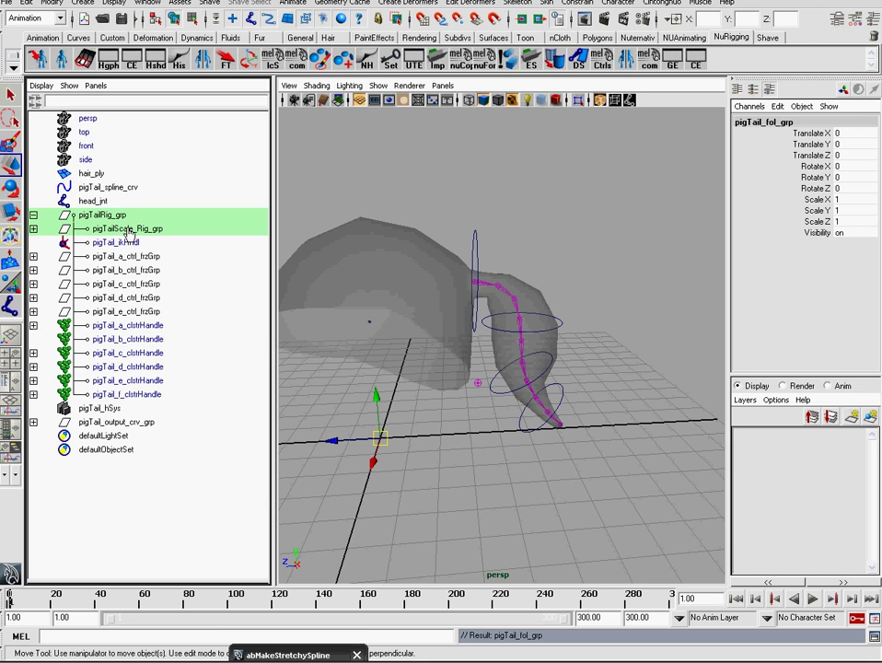
pyautogui.click(34, 215)
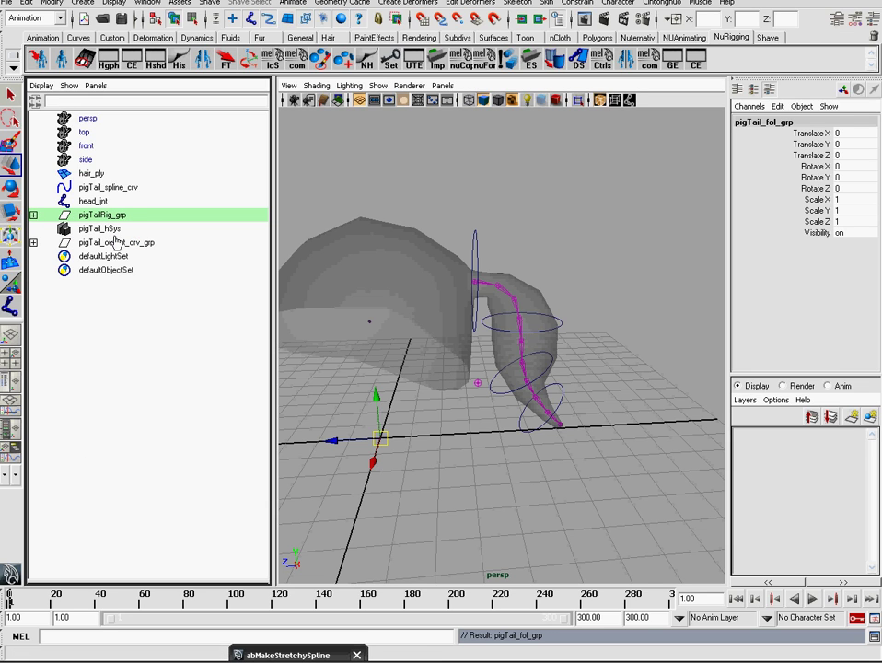
# Group pigTail_spline_crv, pigTail_hSys and pigTail_output_crv_grp as pigTail_unUsed_grp and hide the group
pyautogui.click(111, 188)
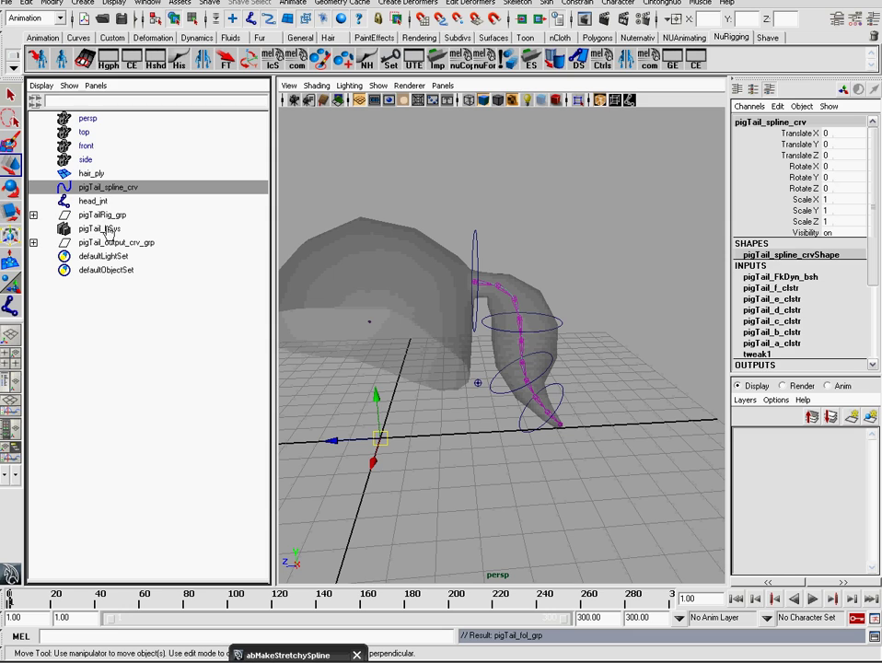
pyautogui.keyDown('ctrl'); pyautogui.click(109, 229); pyautogui.keyUp('ctrl')
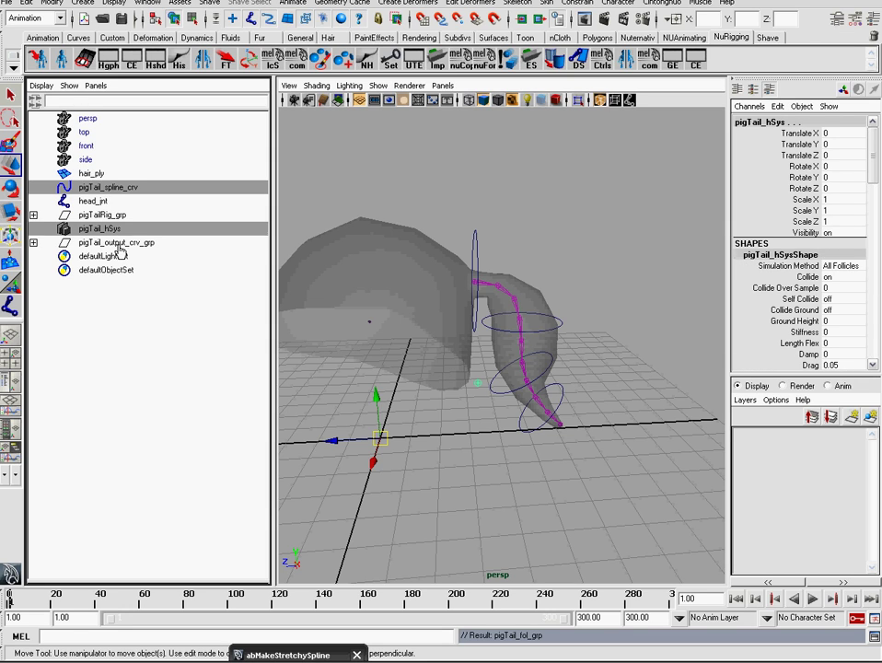
pyautogui.keyDown('ctrl'); pyautogui.click(117, 245); pyautogui.keyUp('ctrl')
pyautogui.hotkey('ctrl', 'g')
pyautogui.doubleClick(91, 215)
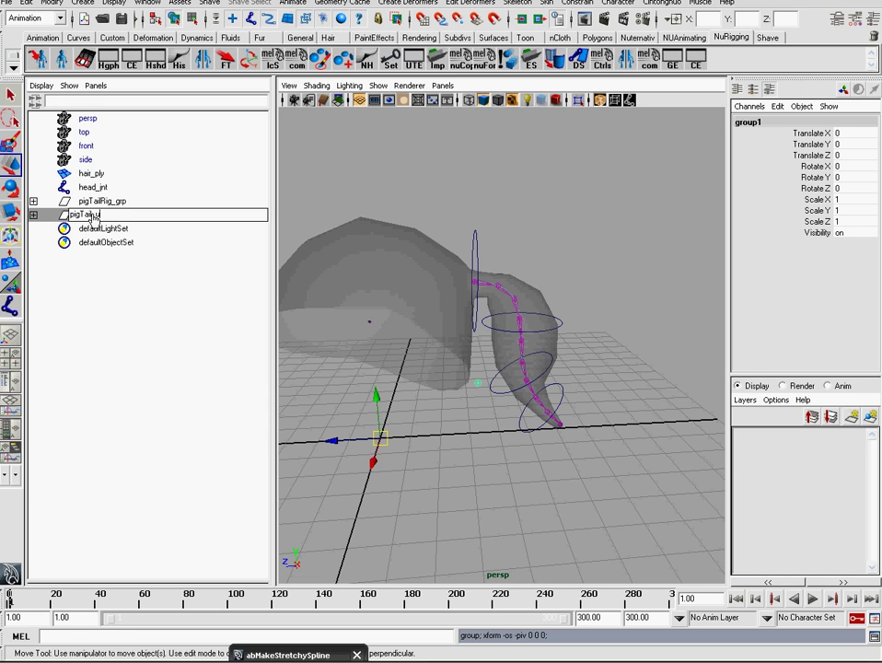
pyautogui.write('pigTail_unUsed_grp')
pyautogui.press('Return')
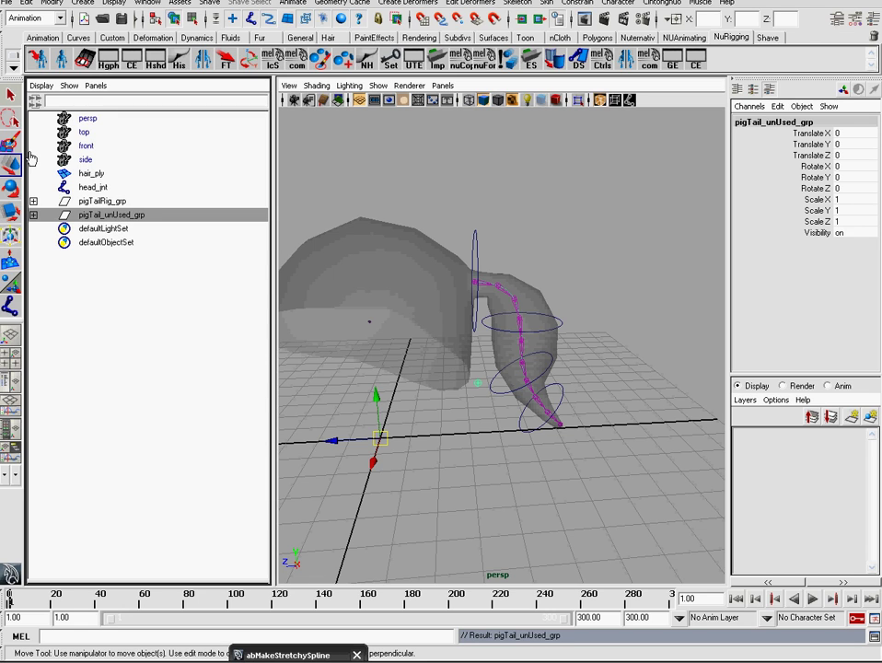
pyautogui.click(267, 271)
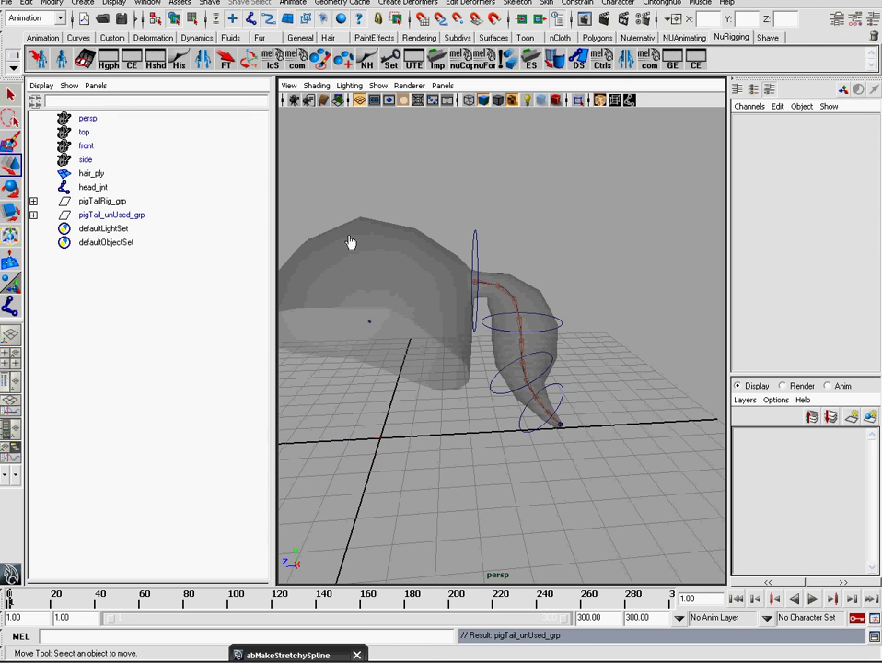
pyautogui.keyDown('alt'); pyautogui.moveTo(362, 238); pyautogui.dragTo(408, 236); pyautogui.keyUp('alt')
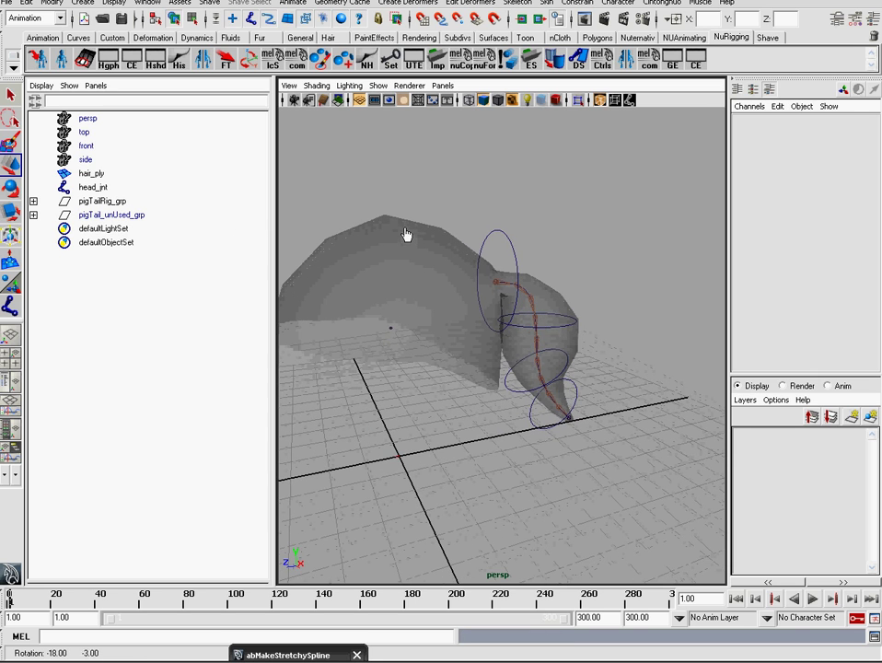
# Group head_jnt and name the group pigTail_jnt_grp
pyautogui.click(103, 188)
pyautogui.hotkey('ctrl', 'g')
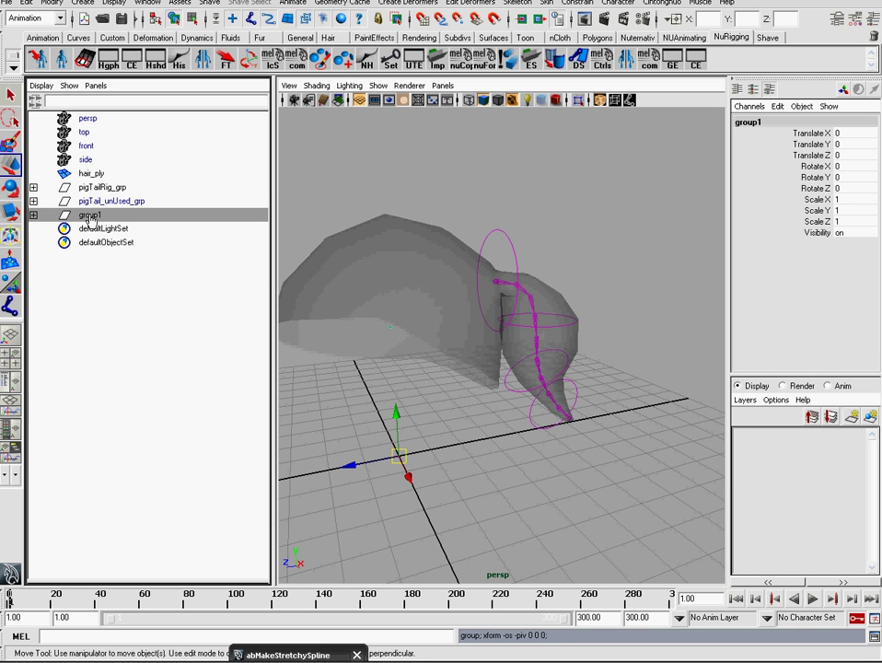
pyautogui.click(103, 201)
pyautogui.doubleClick(103, 201)
pyautogui.hotkey('ctrl', 'c')
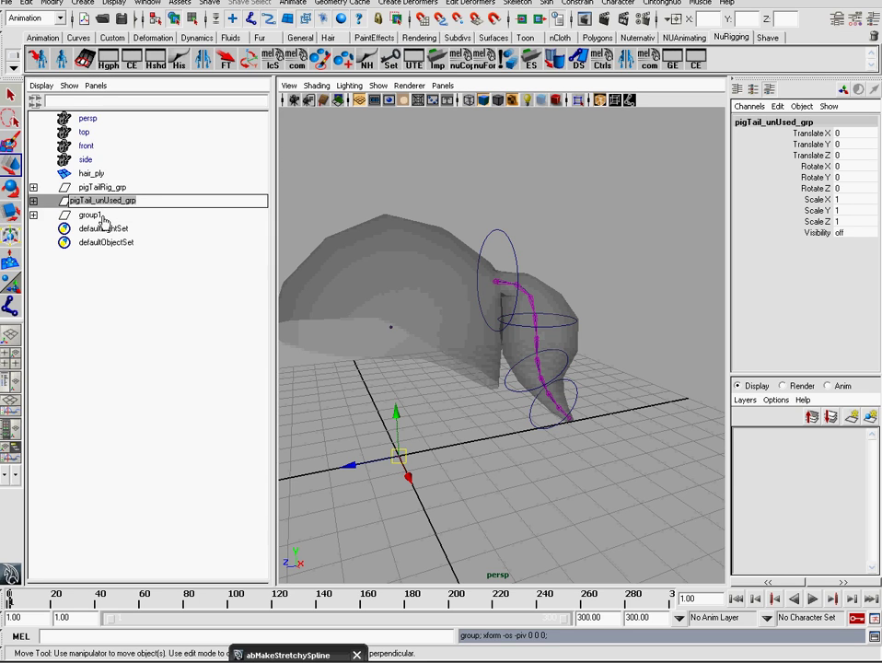
pyautogui.click(104, 217)
pyautogui.doubleClick(103, 218)
pyautogui.hotkey('ctrl', 'v')
pyautogui.moveTo(123, 219); pyautogui.dragTo(102, 223)
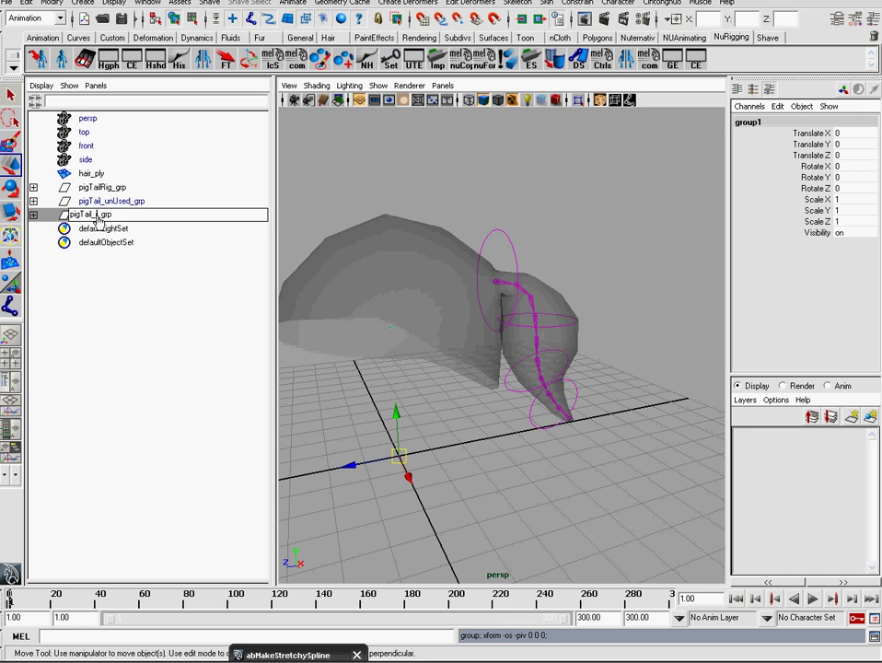
pyautogui.press('Return')
# Group the hair_ply mesh and name the group pigTail_geo_grp
pyautogui.click(90, 173)
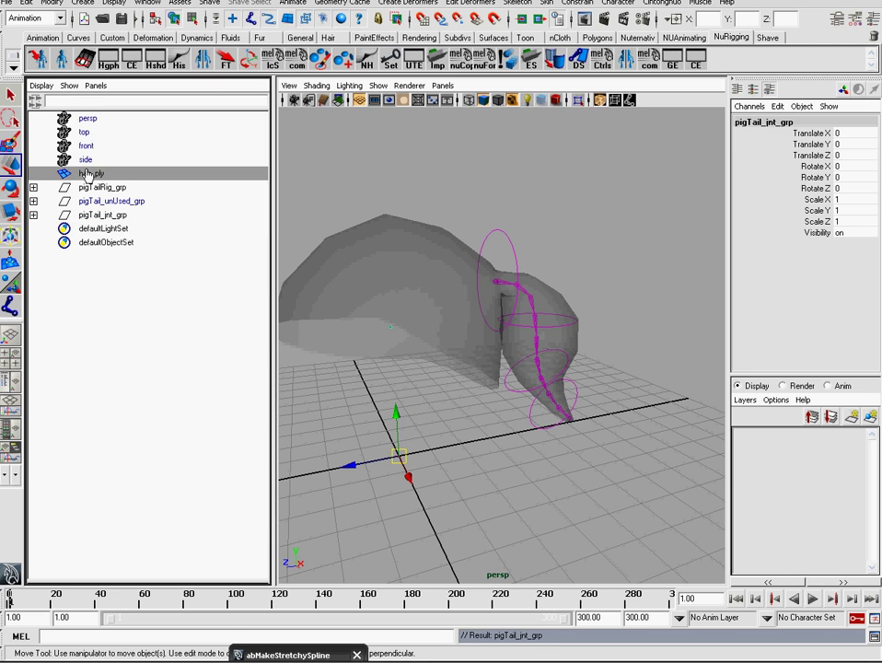
pyautogui.hotkey('ctrl', 'g')
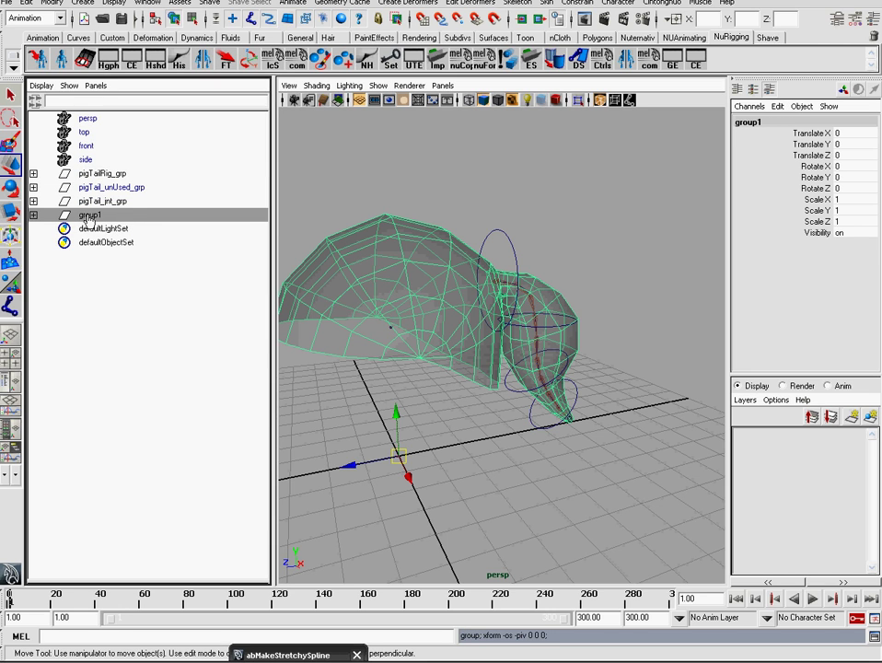
pyautogui.doubleClick(83, 216)
pyautogui.hotkey('ctrl', 'v')
pyautogui.moveTo(126, 221); pyautogui.dragTo(90, 216)
pyautogui.write('geo')
pyautogui.press('Return')
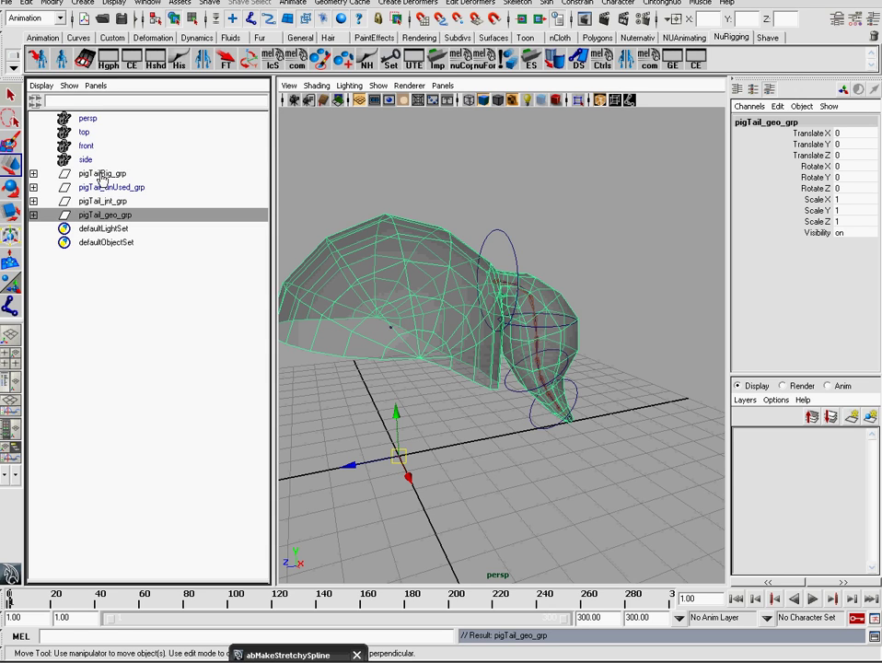
# Group the four pigtail groups together under a parent named pigTail_all_grp
pyautogui.keyDown('shift'); pyautogui.click(101, 177); pyautogui.keyUp('shift')
pyautogui.hotkey('ctrl', 'g')
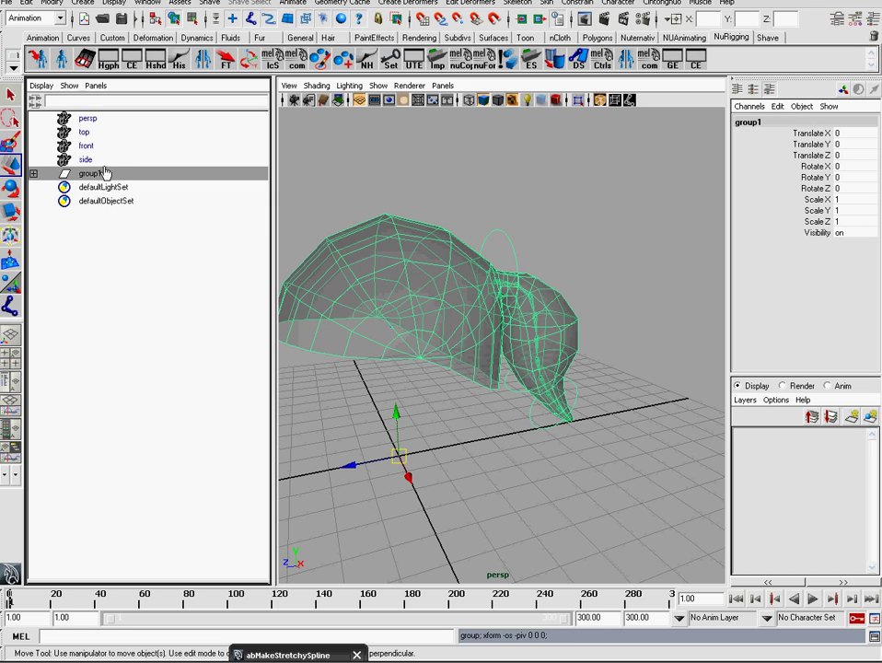
pyautogui.doubleClick(93, 174)
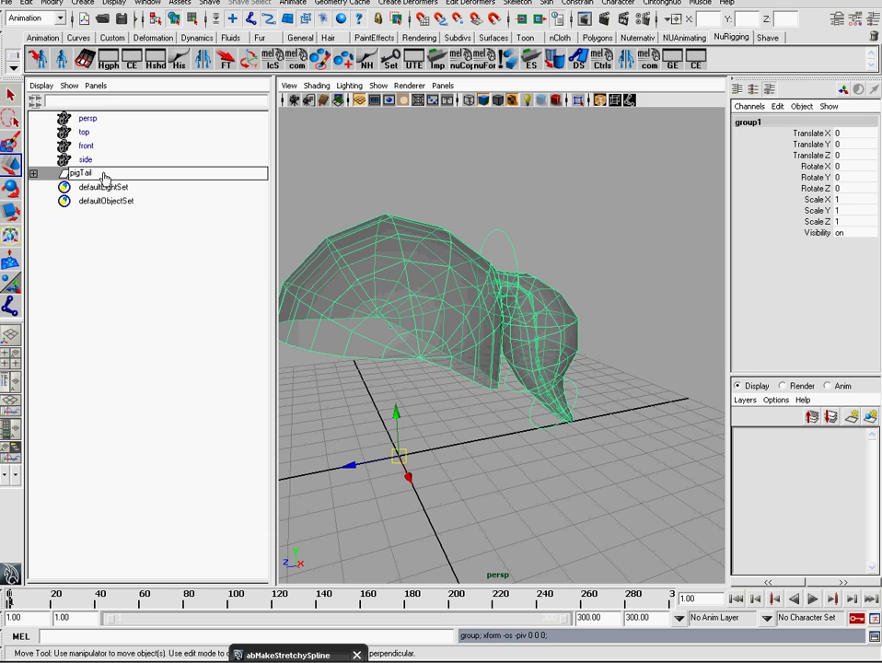
pyautogui.write('pigTail_all_grp')
pyautogui.press('Return')
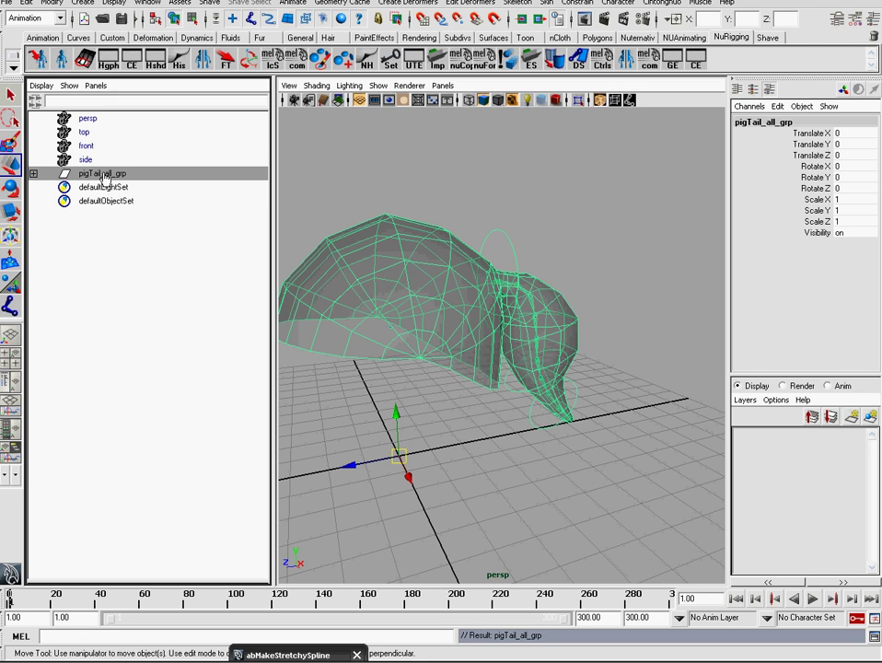
# Expand pigTail_all_grp and hide pigTail_jnt_grp
pyautogui.click(33, 173)
pyautogui.click(116, 214)
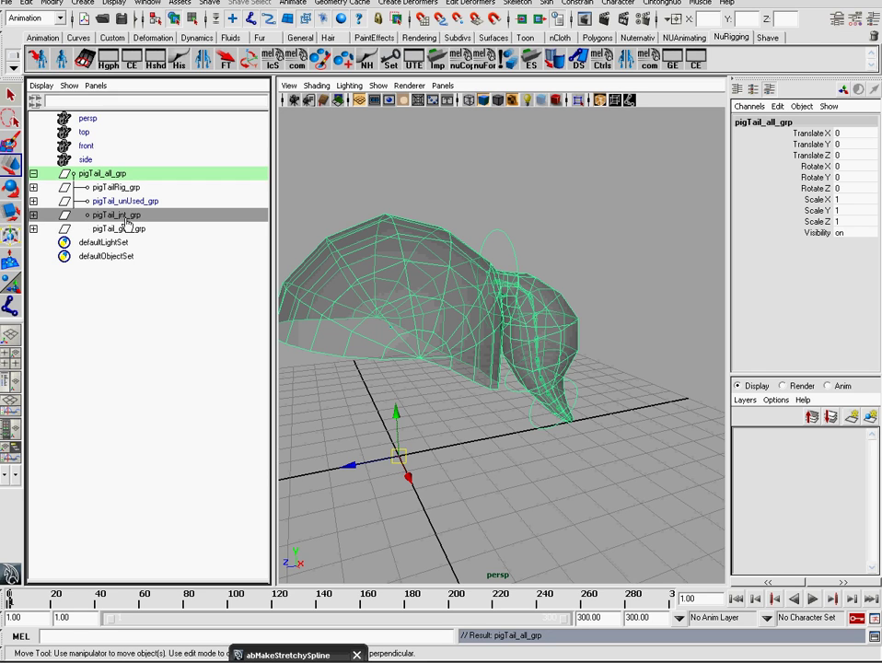
pyautogui.click(134, 203)
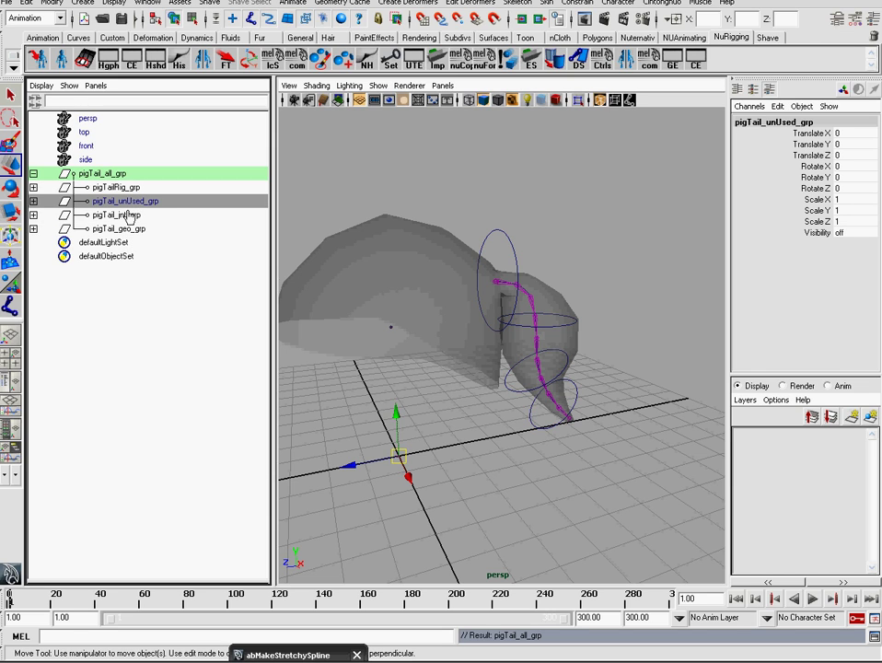
pyautogui.click(126, 220)
pyautogui.hotkey('ctrl', 'h')
pyautogui.click(429, 299)
pyautogui.keyDown('alt'); pyautogui.moveTo(430, 305); pyautogui.dragTo(369, 276); pyautogui.keyUp('alt')
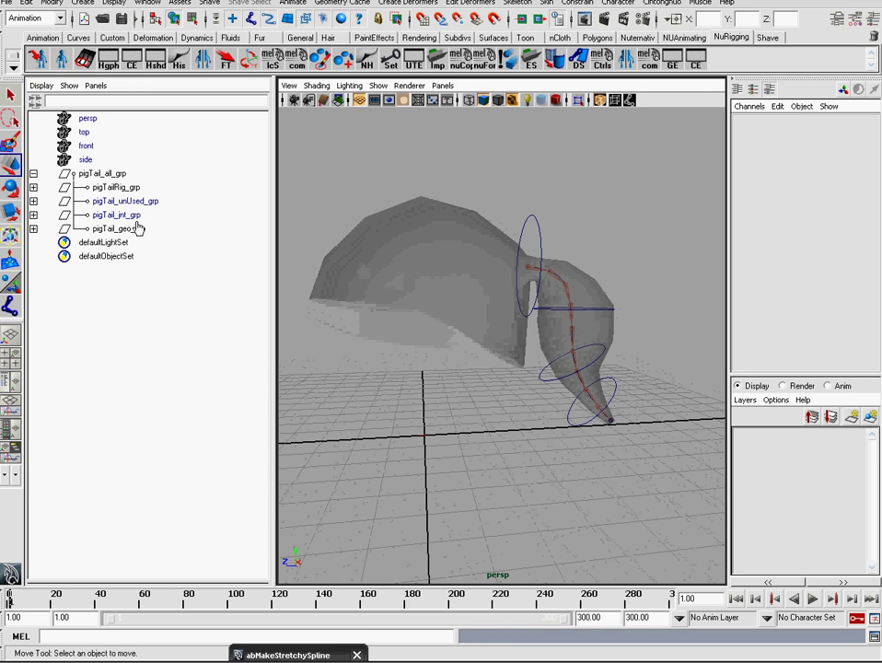
# Select head_jnt inside pigTail_jnt_grp and set the playback range to start at frame 101
pyautogui.click(33, 215)
pyautogui.click(121, 228)
pyautogui.keyDown('alt'); pyautogui.moveTo(482, 358); pyautogui.dragTo(515, 365); pyautogui.keyUp('alt')
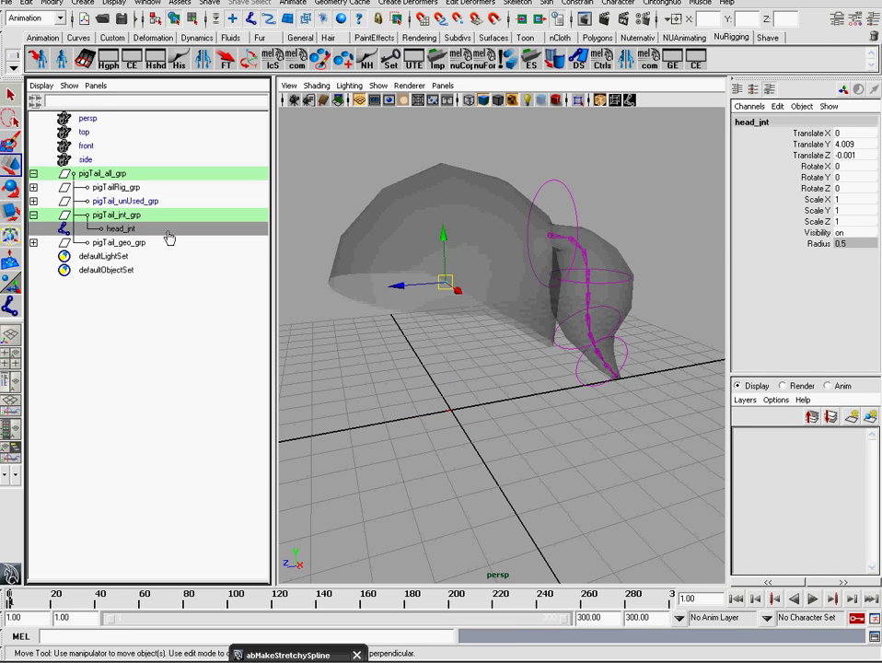
pyautogui.keyDown('alt'); pyautogui.moveTo(442, 304); pyautogui.dragTo(236, 472); pyautogui.keyUp('alt')
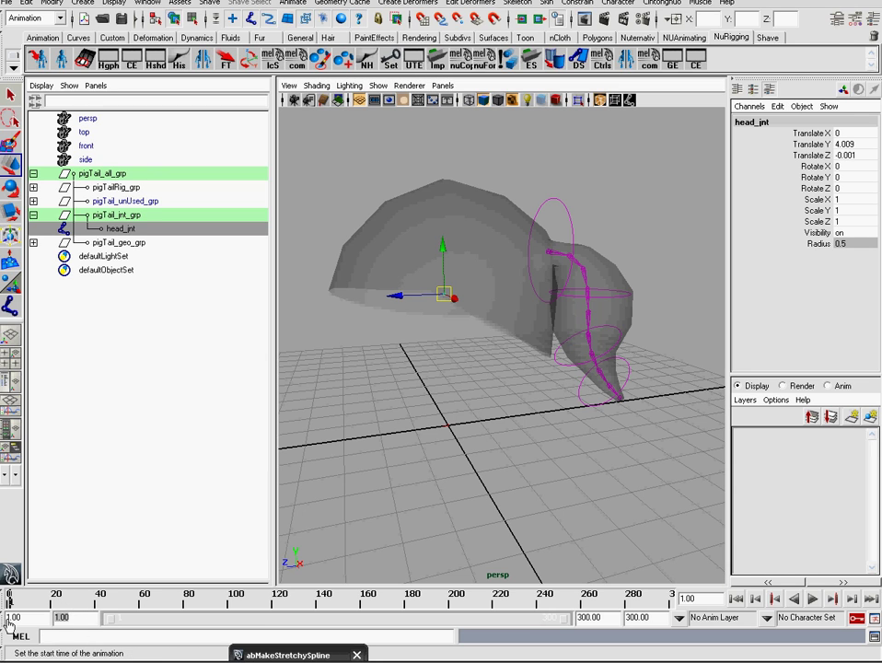
pyautogui.write('1')
pyautogui.press('Return')
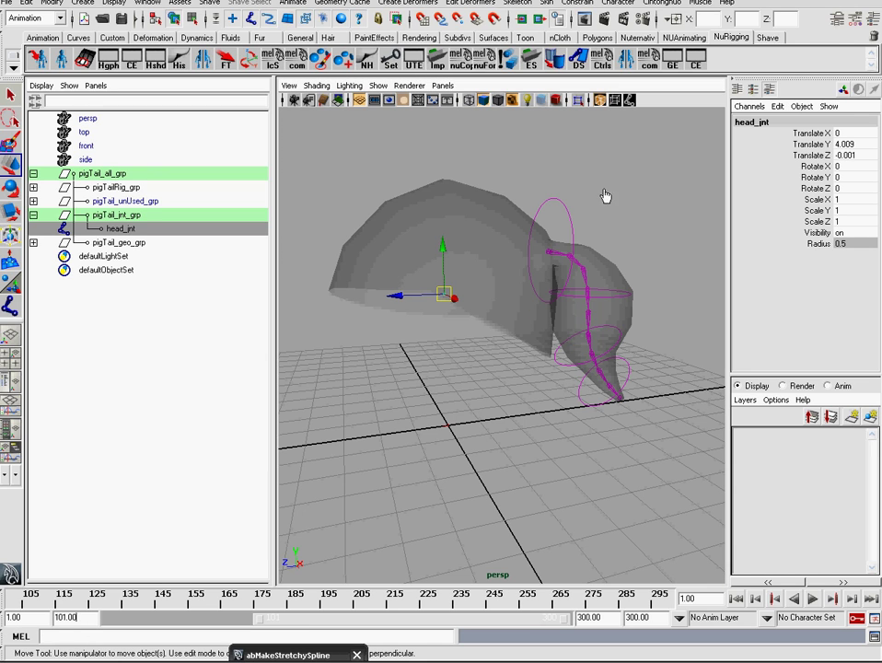
# Select the tail's root control pigTail_a_ctrl and check its Fk Dynamic Switch and Dynamic Start Frame attributes
pyautogui.click(560, 223)
pyautogui.click(826, 321)
pyautogui.keyDown('alt'); pyautogui.moveTo(653, 341); pyautogui.dragTo(510, 360); pyautogui.keyUp('alt')
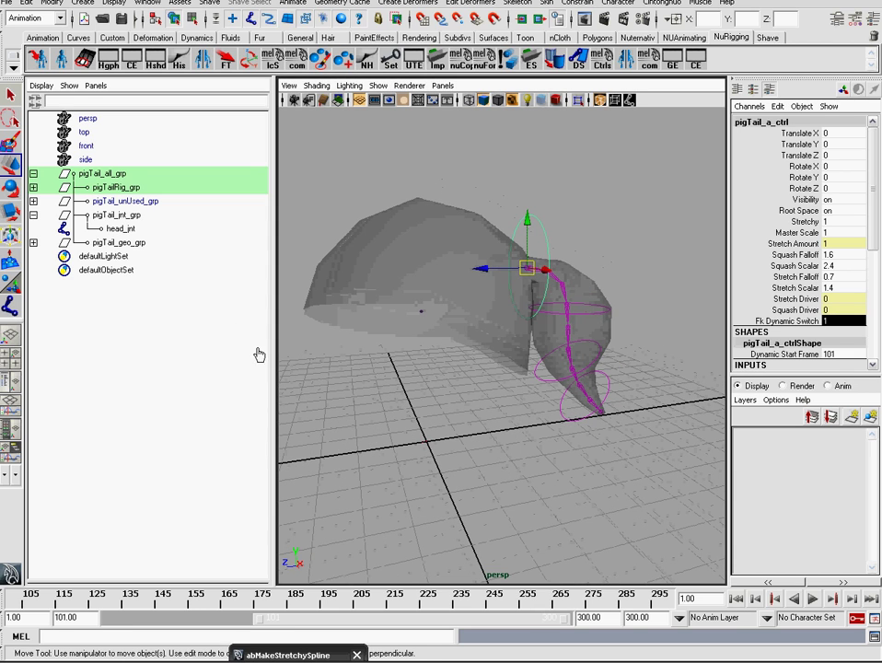
# Key head_jnt unrotated at frame 101 and rotated to about 29.9, 2.4, -26.1 in X, Y, Z at frame 110
pyautogui.click(115, 229)
pyautogui.click(13, 600)
pyautogui.press('s')
pyautogui.moveTo(13, 601); pyautogui.dragTo(42, 600)
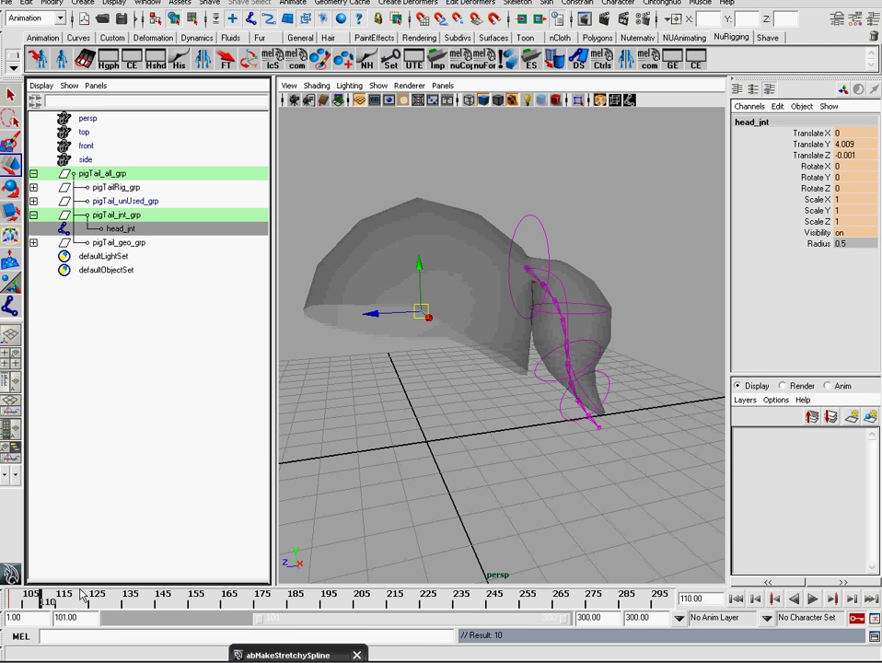
pyautogui.press('e')
pyautogui.moveTo(410, 285); pyautogui.dragTo(372, 316)
pyautogui.press('s')
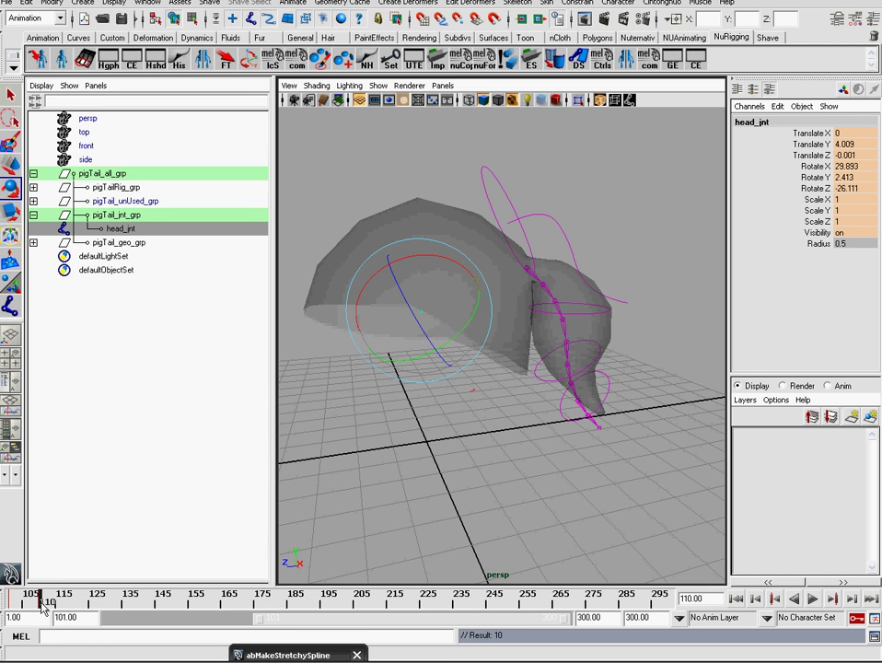
# Rotate head_jnt to about -18.9 in X and key it at frame 118
pyautogui.moveTo(43, 604); pyautogui.dragTo(66, 603)
pyautogui.moveTo(373, 280); pyautogui.dragTo(421, 250)
pyautogui.press('s')
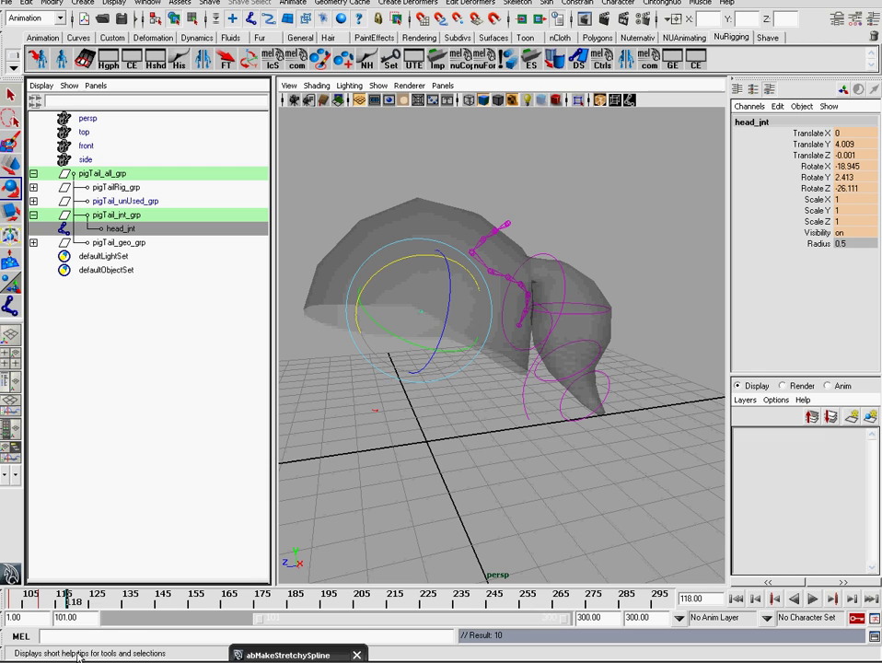
# Key head_jnt rotated to about -9.9, 26.1, -0.8 a few frames after 118, and key another rotation at frame 132
pyautogui.moveTo(67, 604); pyautogui.dragTo(87, 604)
pyautogui.moveTo(452, 337); pyautogui.dragTo(465, 302)
pyautogui.press('s')
pyautogui.moveTo(89, 600); pyautogui.dragTo(118, 601)
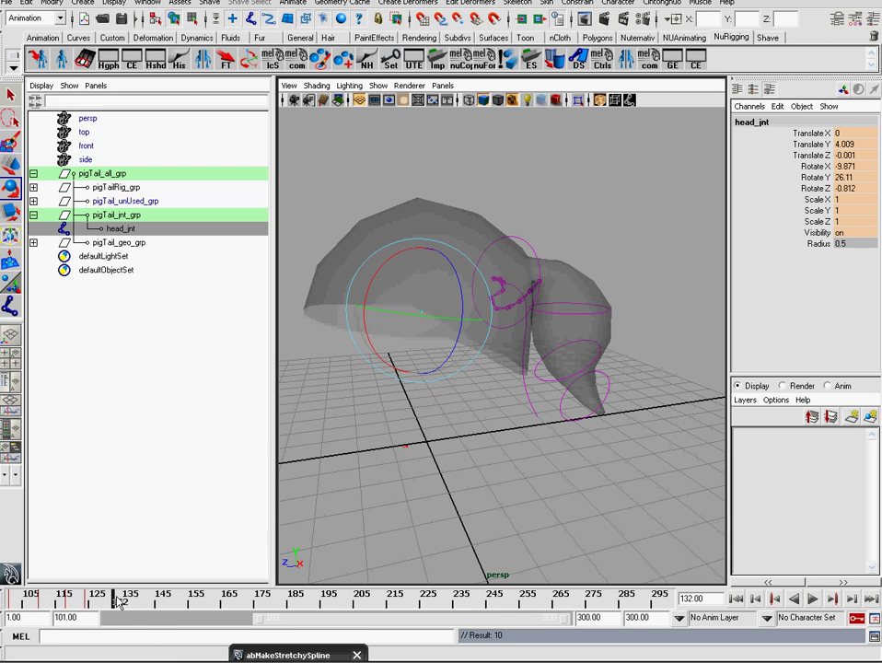
pyautogui.moveTo(395, 294); pyautogui.dragTo(366, 351)
# Play the head animation from frame 101 to check the dynamic tail, stop it and return to frame 101
pyautogui.keyDown('alt'); pyautogui.moveTo(550, 442); pyautogui.dragTo(516, 300); pyautogui.keyUp('alt')
pyautogui.click(737, 599)
pyautogui.click(813, 598)
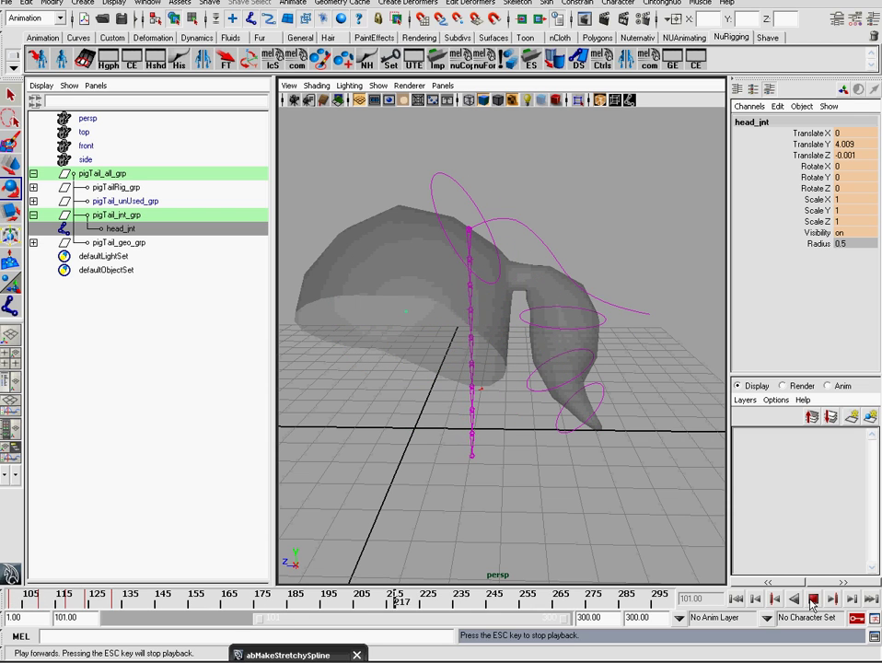
pyautogui.press('e')
pyautogui.click(737, 598)
# Inspect the base of the tail up close and select its first joint, pigTail_a_jnt
pyautogui.keyDown('alt'); pyautogui.moveTo(377, 299); pyautogui.dragTo(329, 265, button='middle'); pyautogui.keyUp('alt')
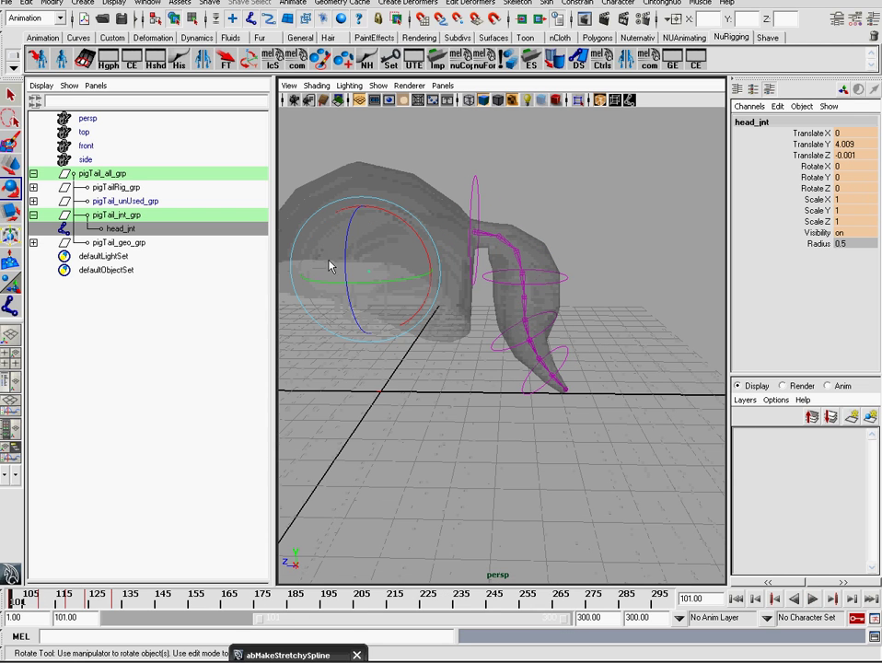
pyautogui.keyDown('alt'); pyautogui.moveTo(433, 252); pyautogui.dragTo(435, 291, button='middle'); pyautogui.keyUp('alt')
pyautogui.keyDown('alt'); pyautogui.moveTo(435, 291); pyautogui.dragTo(502, 304, button='right'); pyautogui.keyUp('alt')
pyautogui.keyDown('alt'); pyautogui.moveTo(405, 333); pyautogui.dragTo(473, 356, button='middle'); pyautogui.keyUp('alt')
pyautogui.keyDown('alt'); pyautogui.moveTo(473, 355); pyautogui.dragTo(459, 322); pyautogui.keyUp('alt')
pyautogui.keyDown('alt'); pyautogui.moveTo(419, 400); pyautogui.dragTo(516, 368, button='right'); pyautogui.keyUp('alt')
pyautogui.keyDown('alt'); pyautogui.moveTo(553, 231); pyautogui.dragTo(542, 288, button='middle'); pyautogui.keyUp('alt')
pyautogui.click(534, 210)
pyautogui.click(496, 273)
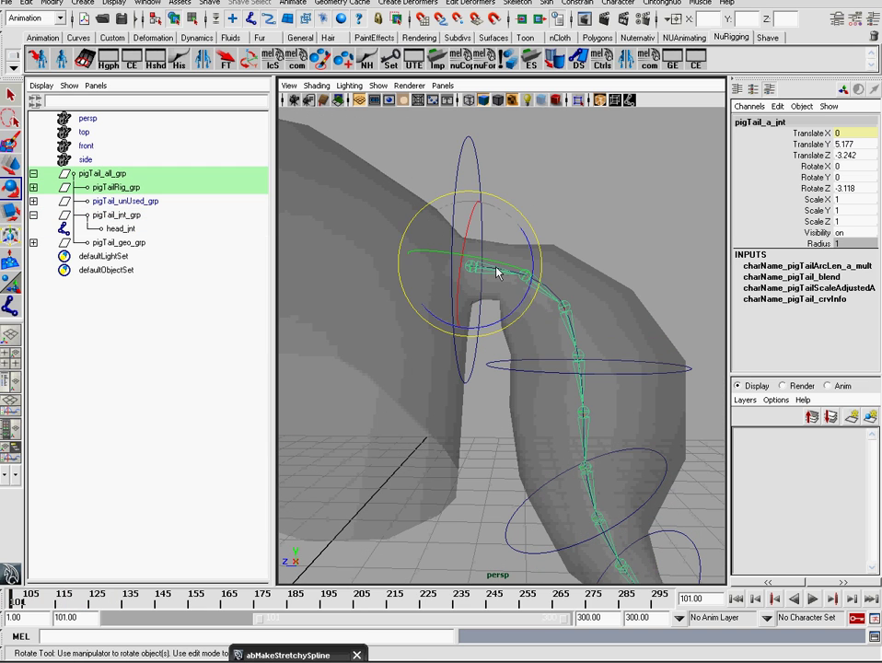
# Add the remaining tail joints, pigTail_b_jnt through pigTail_i_jnt, and head_jnt to the joint selection
pyautogui.press('w')
pyautogui.press('Down')
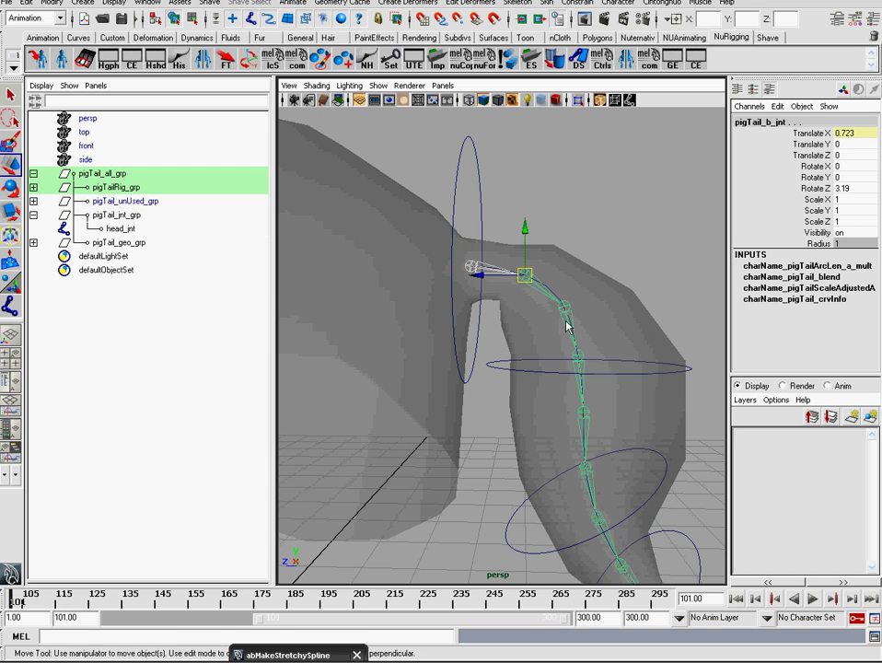
pyautogui.press('Down')
pyautogui.press('Down')
pyautogui.press('Down')
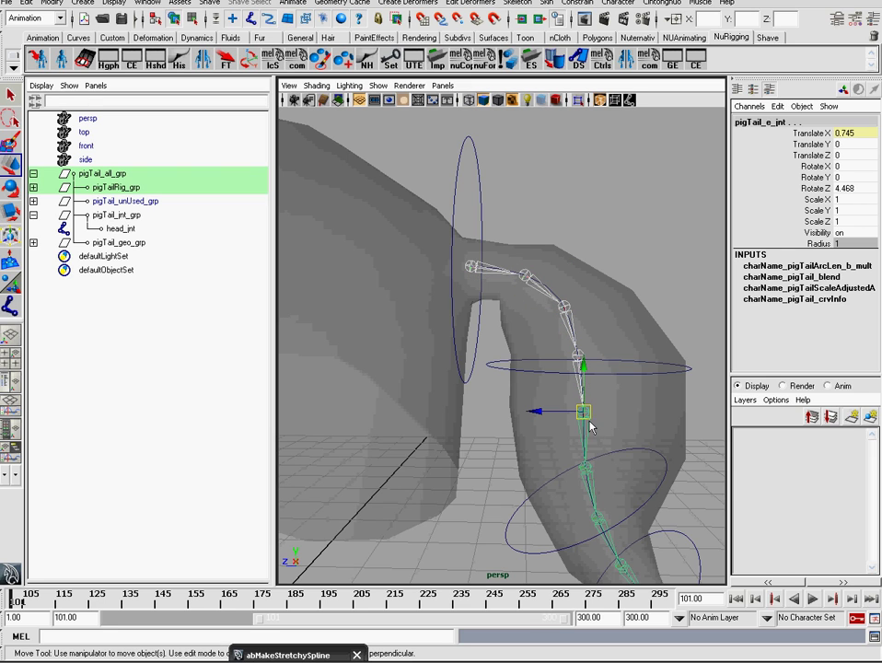
pyautogui.keyDown('alt'); pyautogui.moveTo(597, 453); pyautogui.dragTo(583, 359, button='middle'); pyautogui.keyUp('alt')
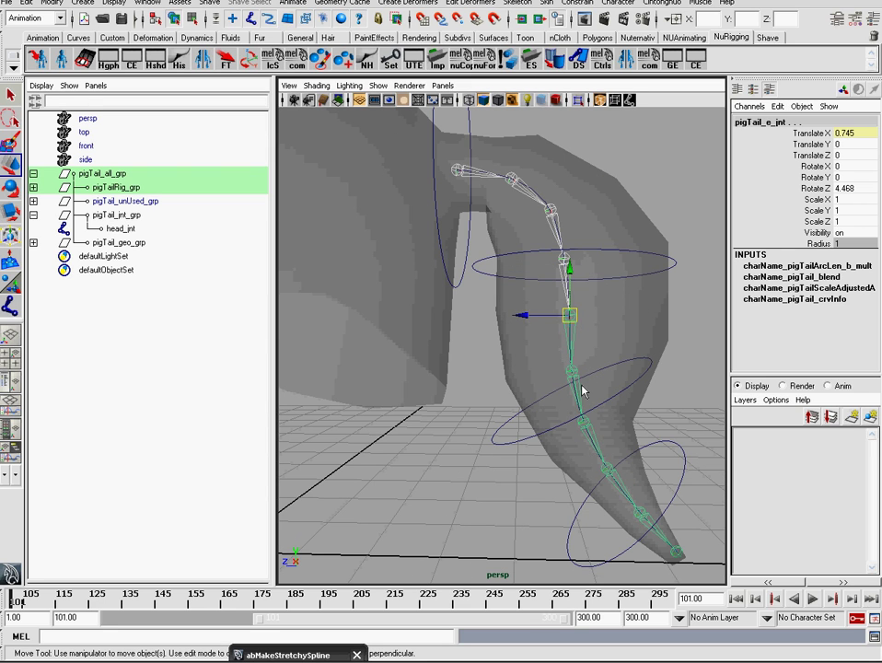
pyautogui.press('Down')
pyautogui.press('Down')
pyautogui.press('Down')
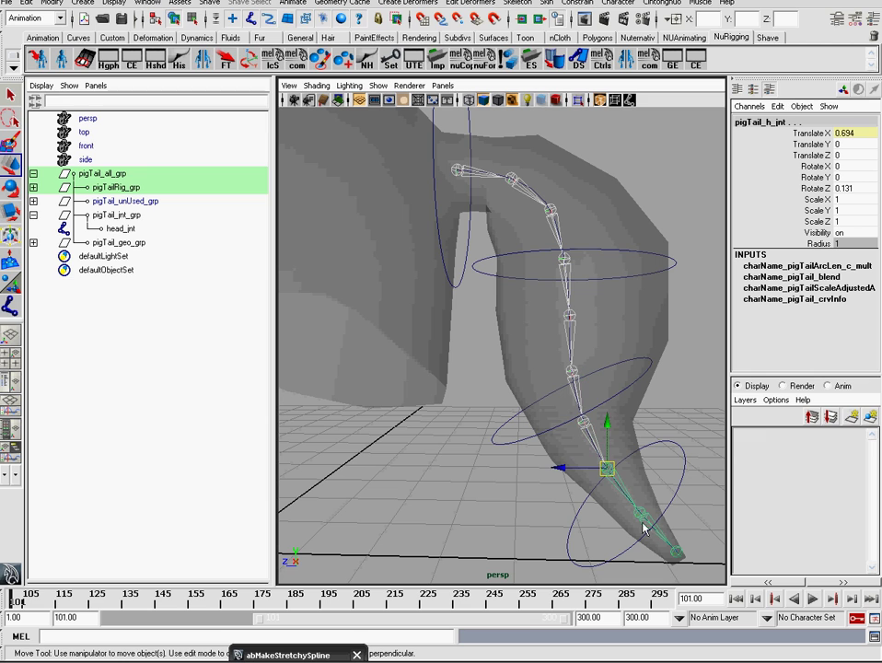
pyautogui.press('Down')
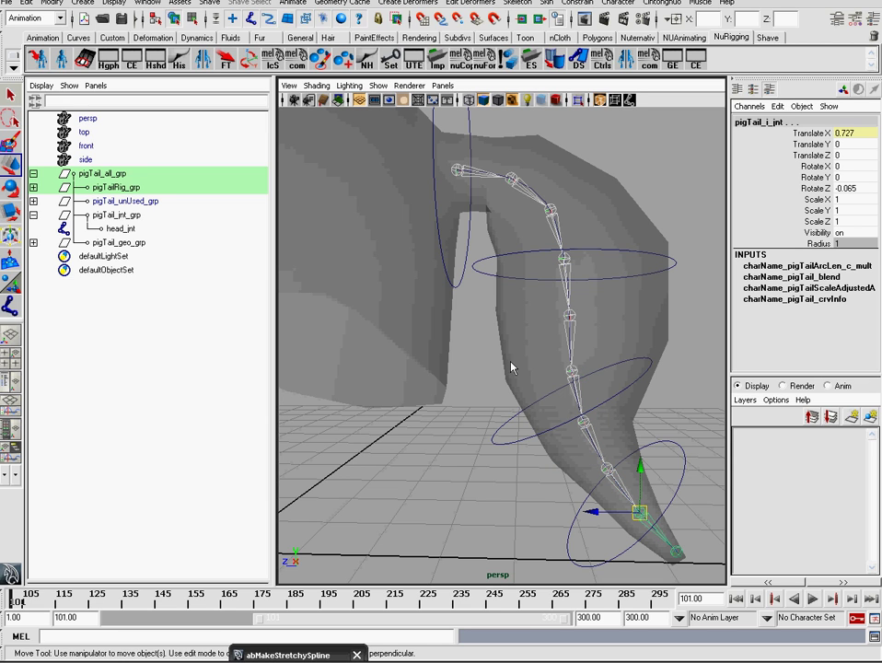
pyautogui.keyDown('alt'); pyautogui.moveTo(490, 358); pyautogui.dragTo(420, 316); pyautogui.keyUp('alt')
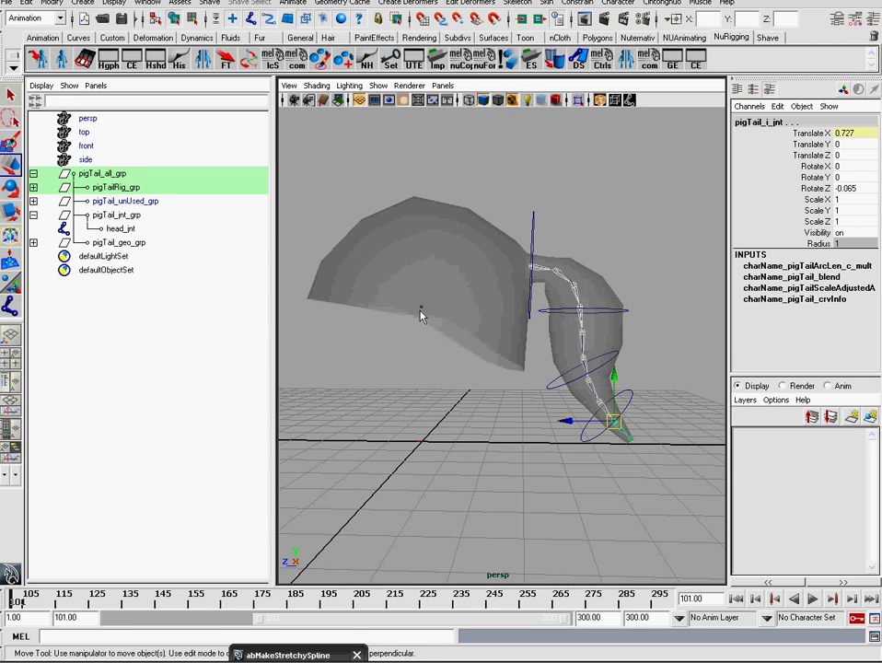
pyautogui.click(421, 316)
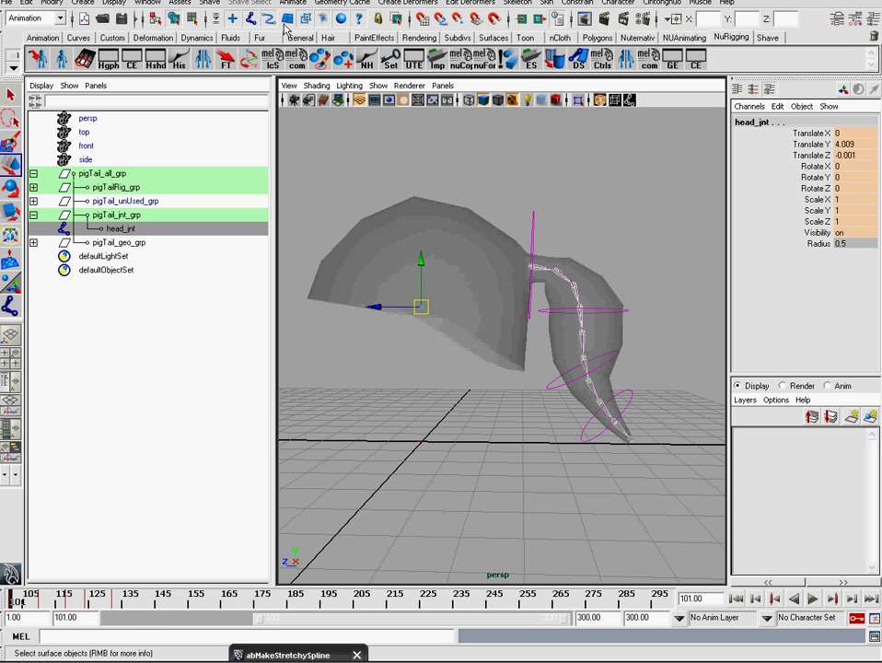
# Smooth bind hair_ply to the selected joints using Closest in hierarchy, 3 max influences and a dropoff rate of 2.0
pyautogui.keyDown('shift'); pyautogui.click(463, 259); pyautogui.keyUp('shift')
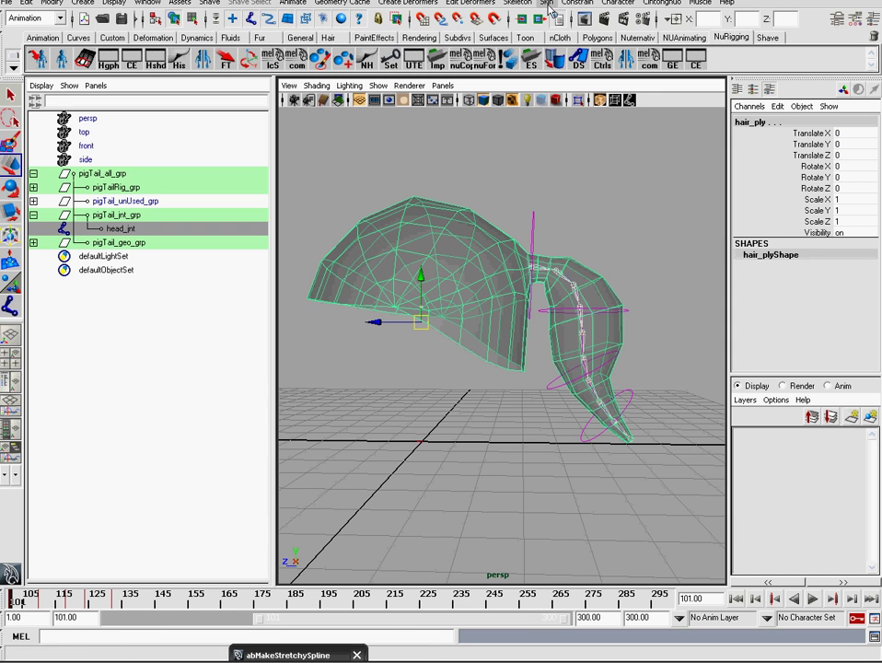
pyautogui.click(546, 3)
pyautogui.moveTo(564, 22)
pyautogui.click(699, 28)
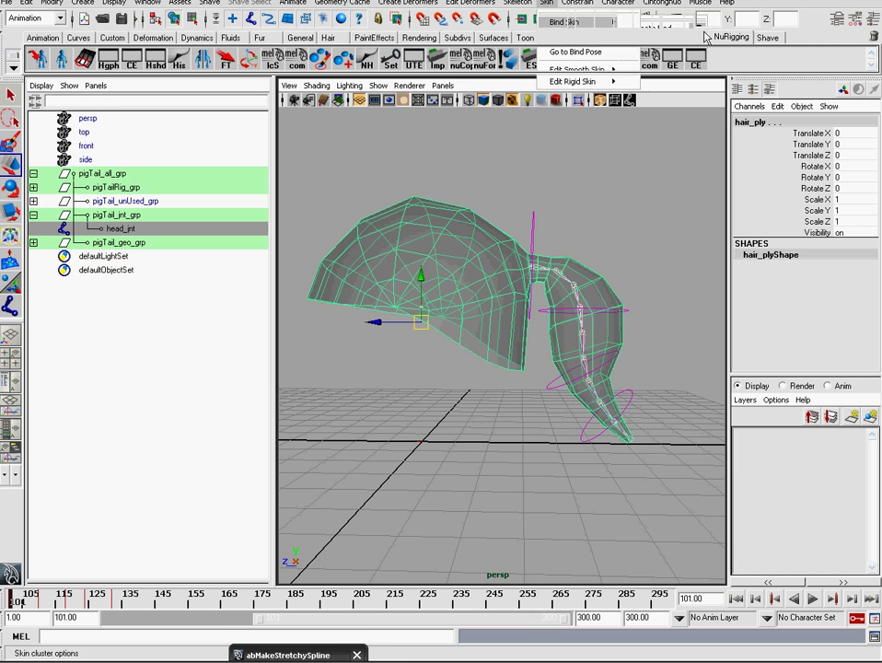
pyautogui.moveTo(472, 221); pyautogui.dragTo(596, 47)
pyautogui.click(609, 79)
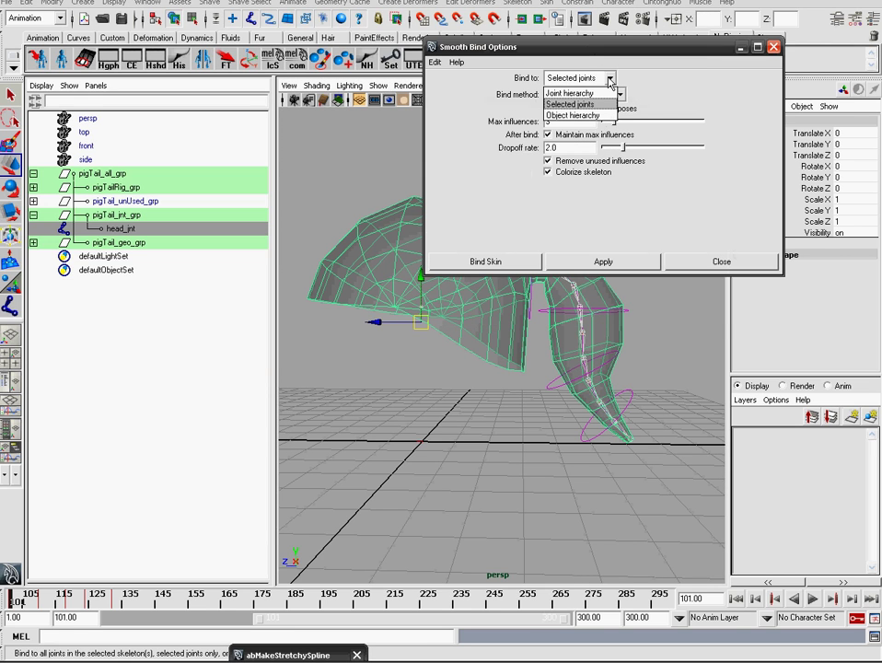
pyautogui.click(571, 93)
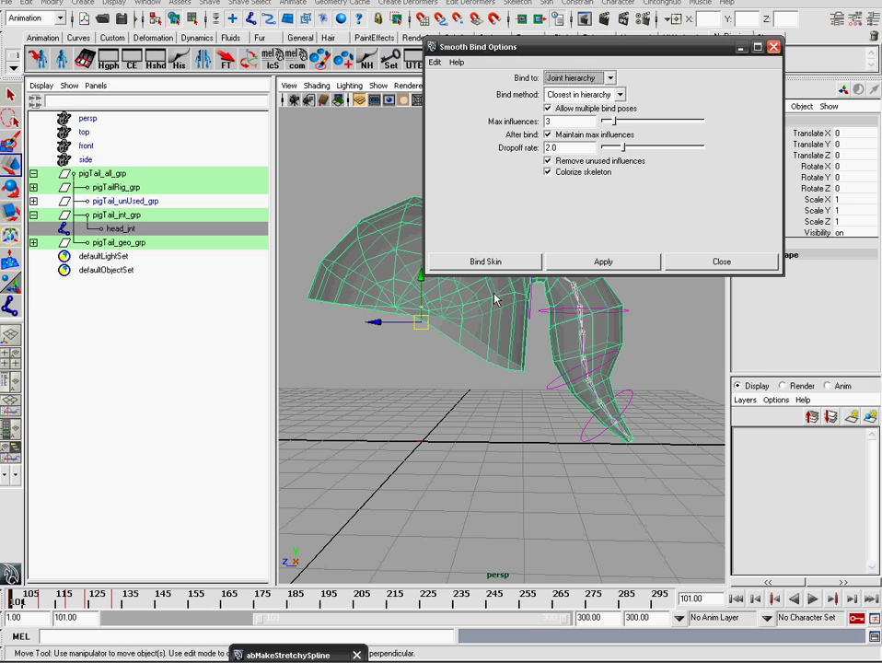
pyautogui.click(608, 79)
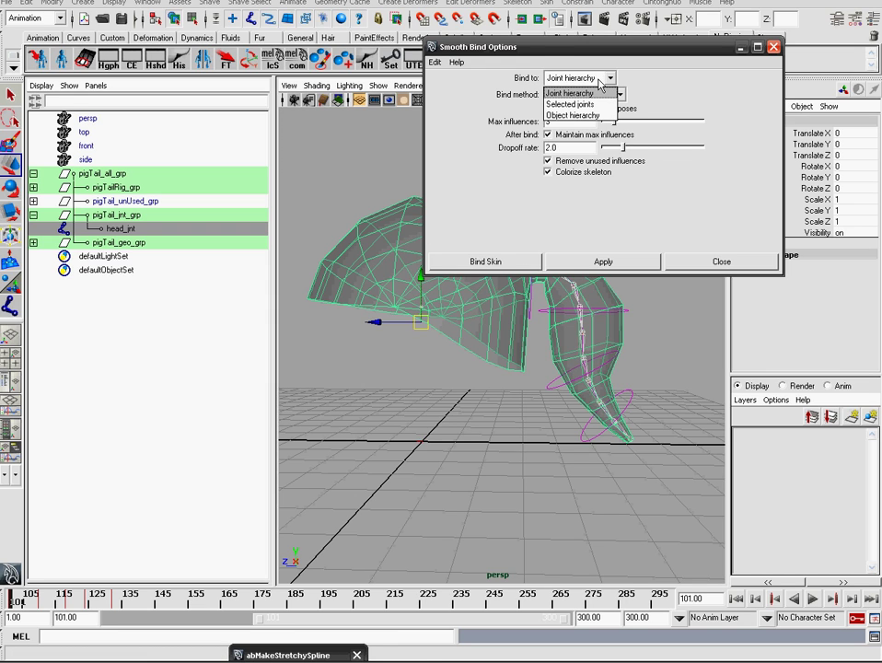
pyautogui.click(580, 104)
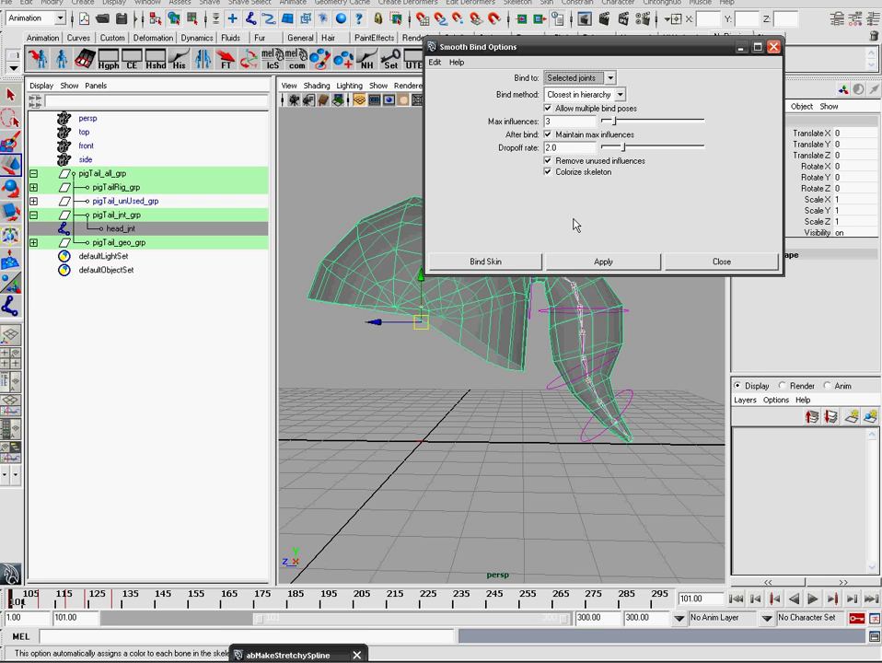
pyautogui.click(603, 263)
pyautogui.click(774, 47)
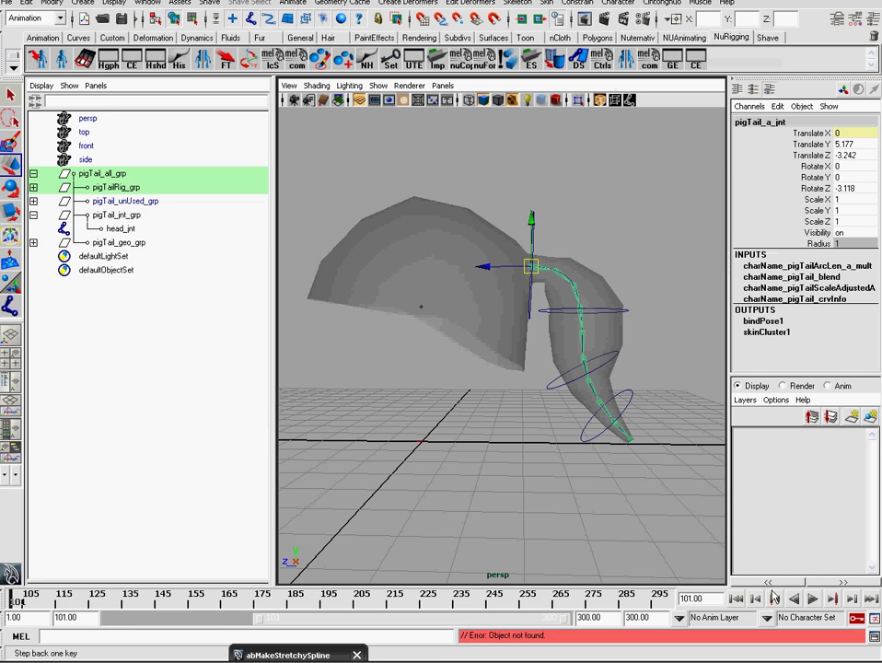
# Play the animation to check how the bound hair mesh deforms, stop it and return to frame 101
pyautogui.click(814, 598)
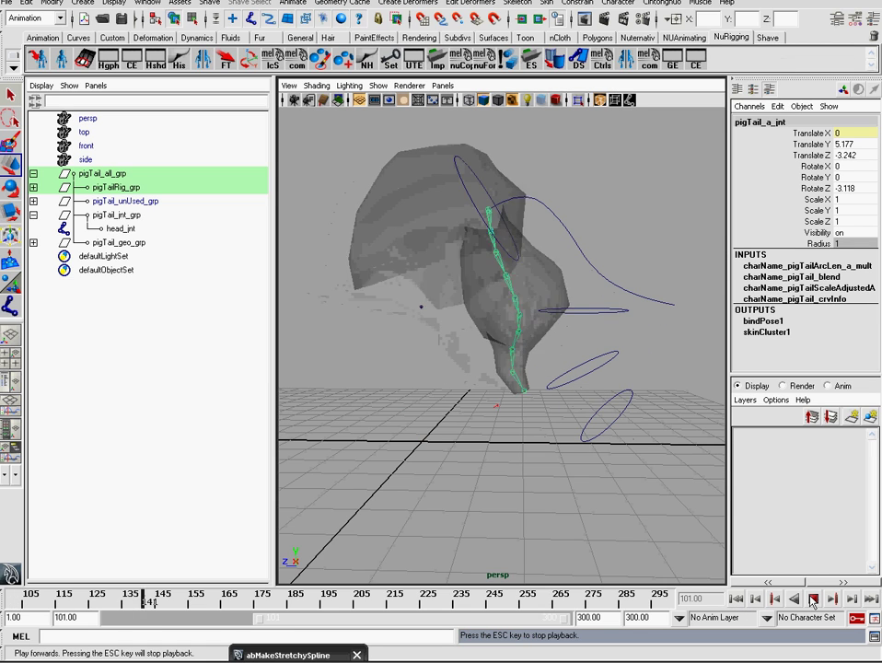
pyautogui.click(813, 598)
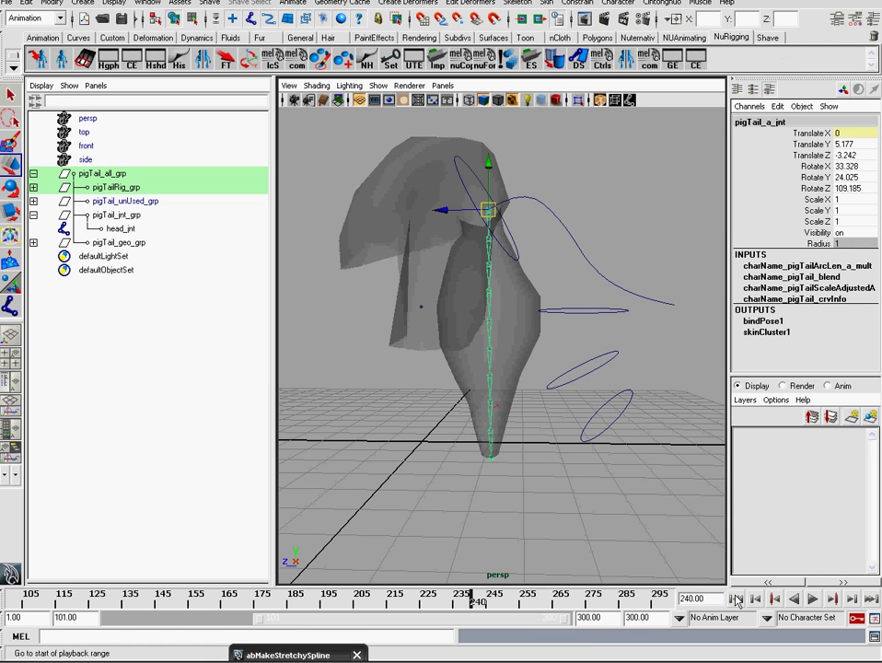
pyautogui.click(737, 601)
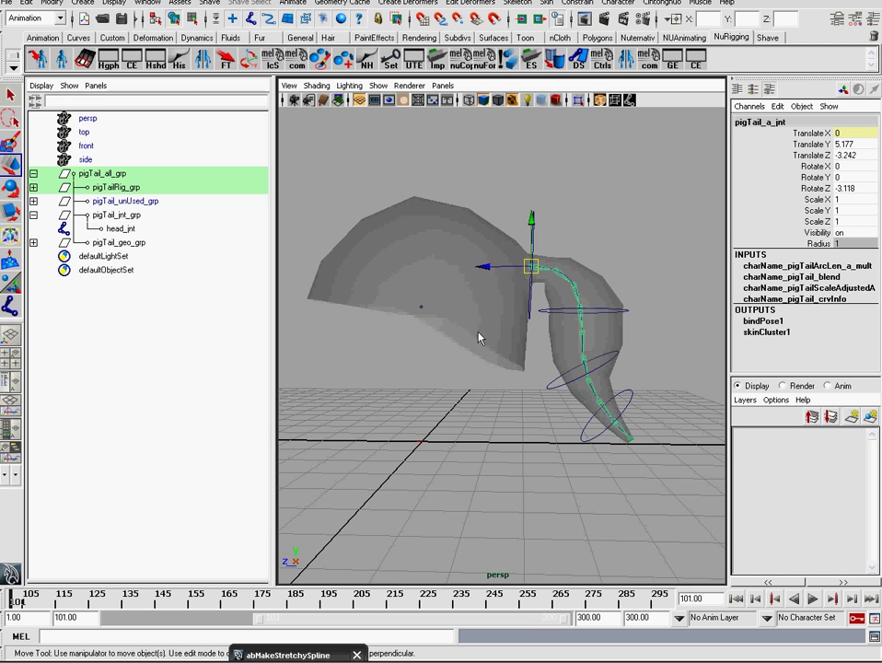
# Switch to the side view and frame the head portion of the hair mesh
pyautogui.keyDown('alt'); pyautogui.moveTo(357, 247); pyautogui.dragTo(379, 256); pyautogui.keyUp('alt')
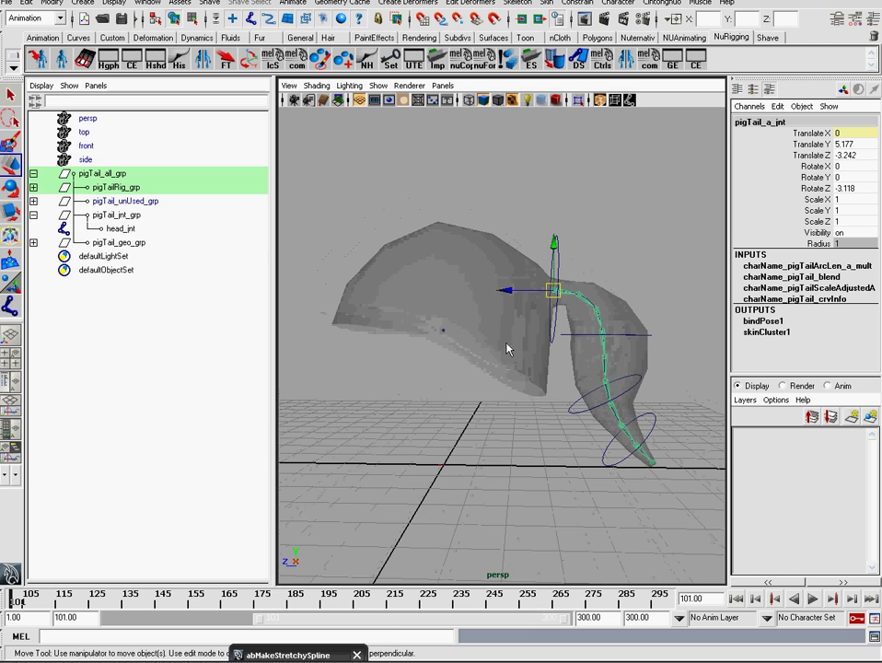
pyautogui.click(453, 238)
pyautogui.keyDown('alt'); pyautogui.moveTo(454, 238); pyautogui.dragTo(466, 232); pyautogui.keyUp('alt')
pyautogui.keyDown('alt'); pyautogui.moveTo(466, 232); pyautogui.dragTo(500, 258, button='right'); pyautogui.keyUp('alt')
pyautogui.press('space')
pyautogui.keyDown('alt'); pyautogui.moveTo(500, 258); pyautogui.dragTo(516, 252); pyautogui.keyUp('alt')
pyautogui.keyDown('alt'); pyautogui.moveTo(455, 272); pyautogui.dragTo(683, 284, button='middle'); pyautogui.keyUp('alt')
pyautogui.moveTo(483, 181); pyautogui.dragTo(454, 184, button='right')
pyautogui.click(7, 120)
pyautogui.keyDown('alt'); pyautogui.moveTo(450, 204); pyautogui.dragTo(421, 213, button='middle'); pyautogui.keyUp('alt')
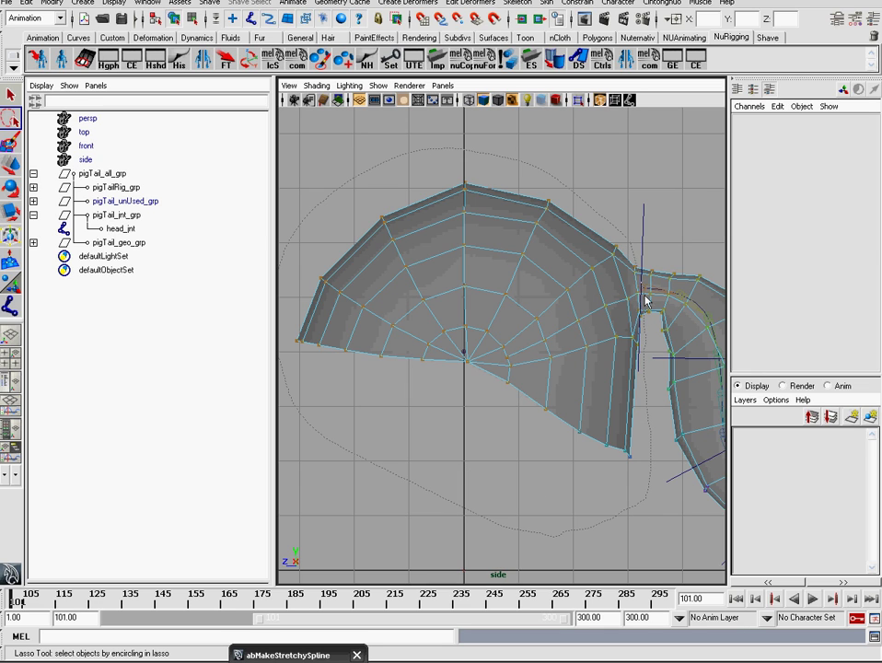
pyautogui.moveTo(637, 243); pyautogui.dragTo(632, 238)
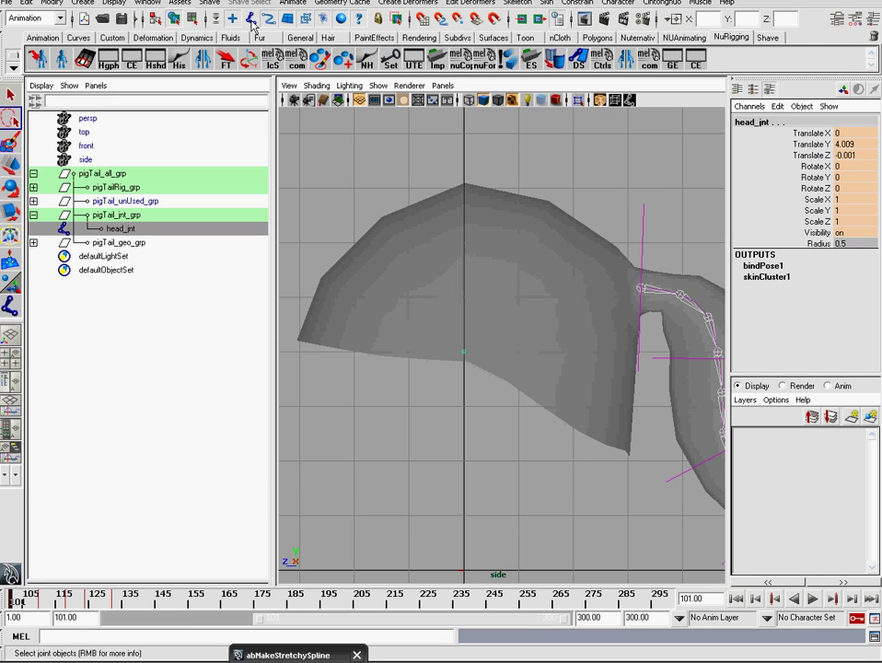
pyautogui.click(571, 236)
pyautogui.keyDown('alt'); pyautogui.moveTo(573, 258); pyautogui.dragTo(549, 280, button='middle'); pyautogui.keyUp('alt')
pyautogui.press('w')
pyautogui.press('e')
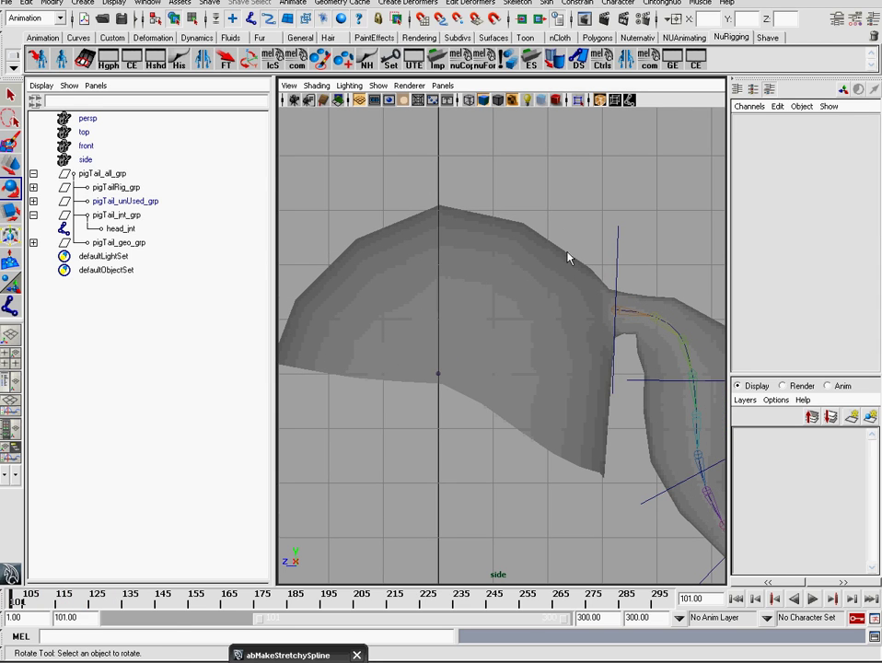
# Lasso-select all vertices of the hair mesh's head cap up to the base of the tail
pyautogui.click(566, 262)
pyautogui.moveTo(565, 261); pyautogui.dragTo(516, 256, button='right')
pyautogui.click(9, 118)
pyautogui.keyDown('alt'); pyautogui.moveTo(541, 217); pyautogui.dragTo(571, 222, button='middle'); pyautogui.keyUp('alt')
pyautogui.moveTo(605, 218)
pyautogui.mouseDown()
pyautogui.moveTo(465, 187)
pyautogui.moveTo(284, 405)
pyautogui.mouseUp()
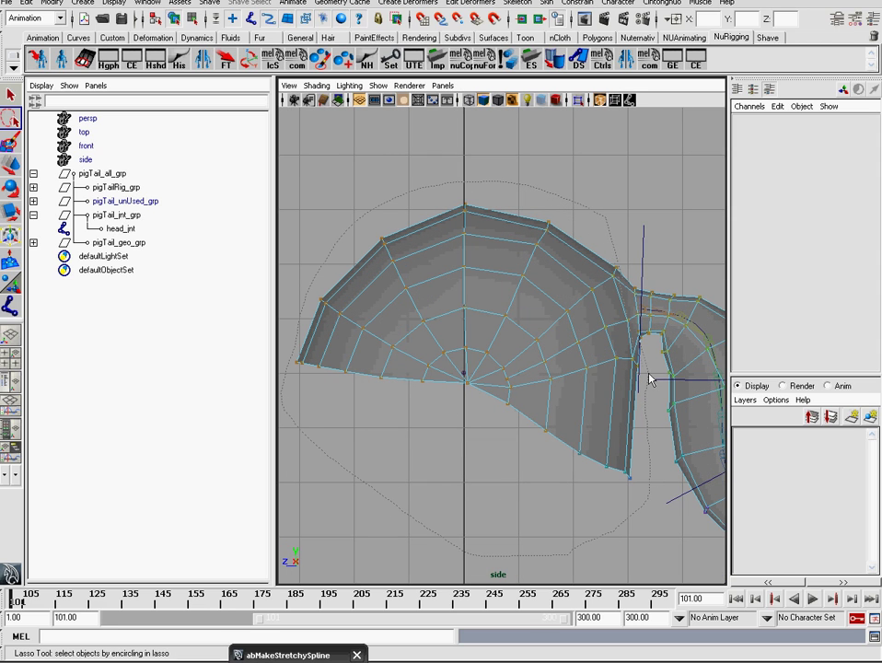
pyautogui.moveTo(631, 267); pyautogui.dragTo(564, 212)
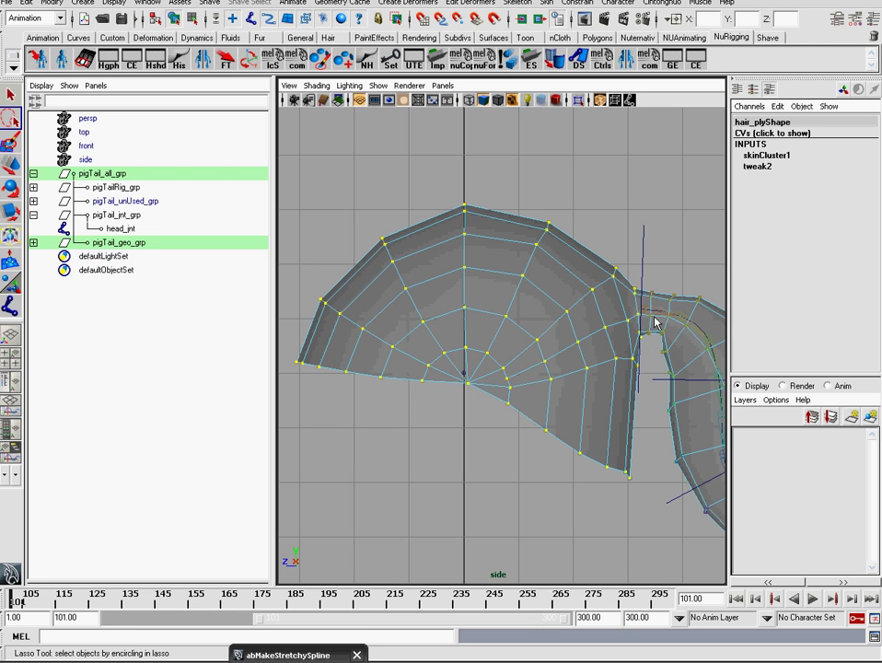
# Flood the selected vertices with head_jnt's skin weight using the Add operation at a value of 1
pyautogui.click(85, 59)
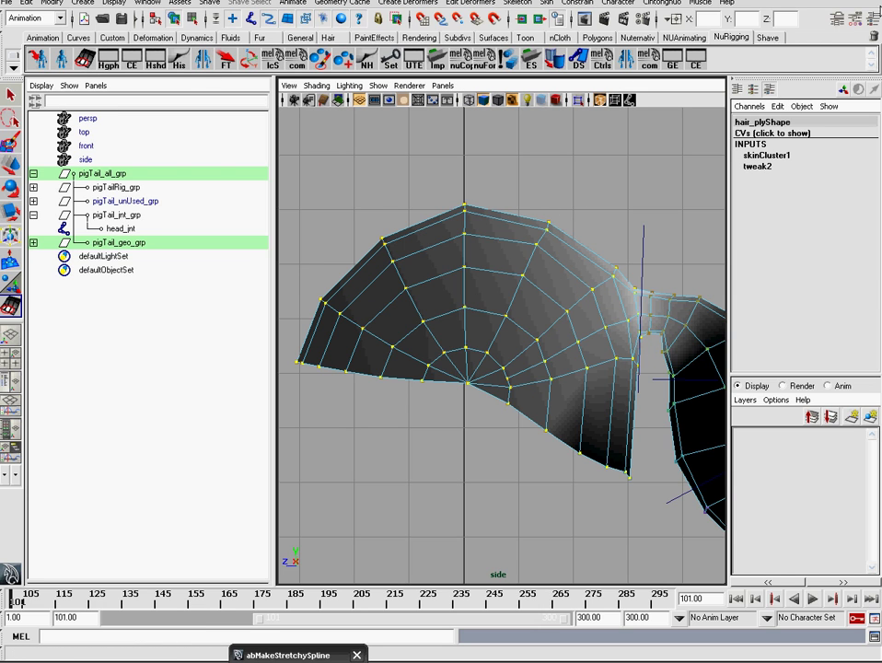
pyautogui.click(866, 21)
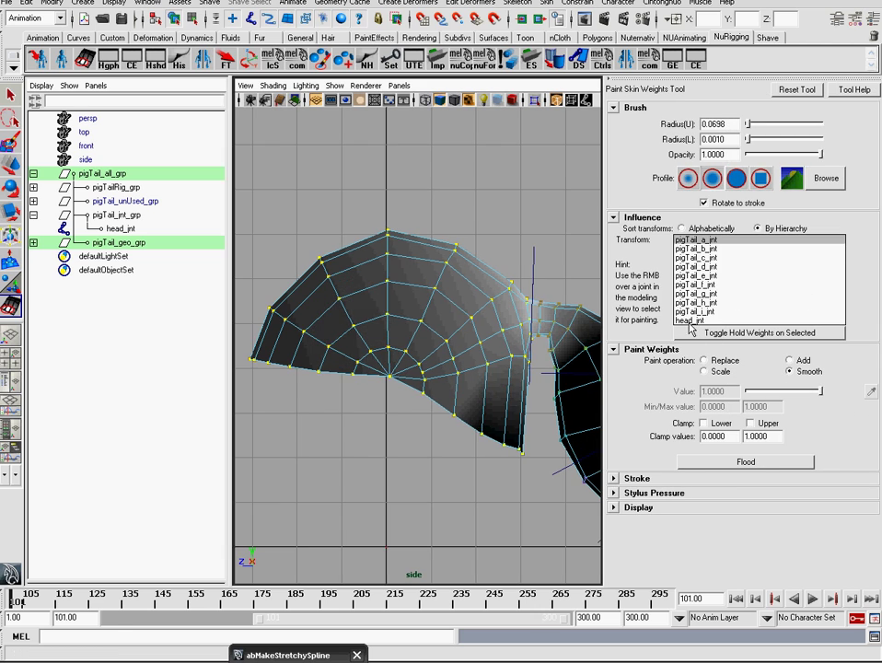
pyautogui.click(688, 320)
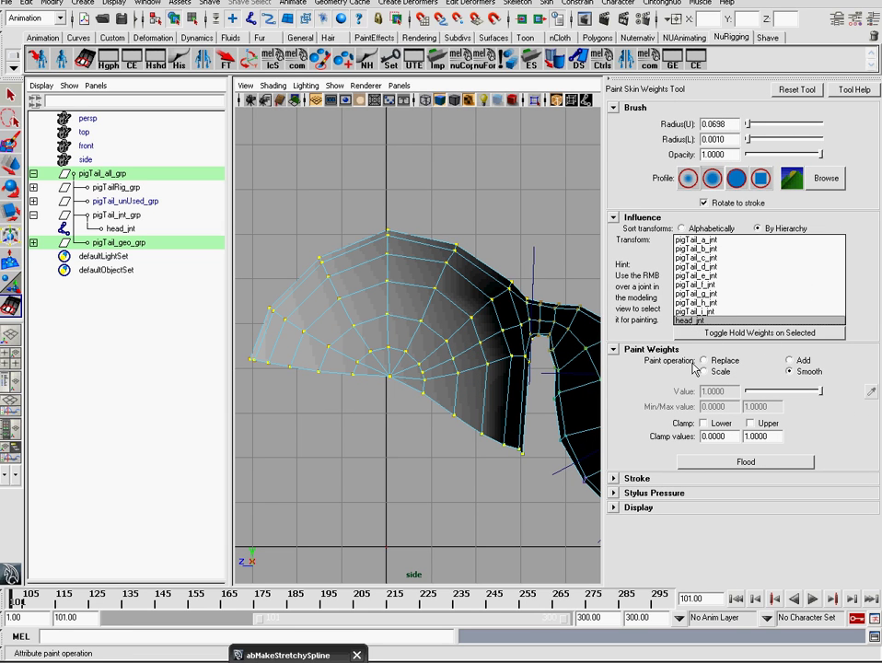
pyautogui.click(790, 360)
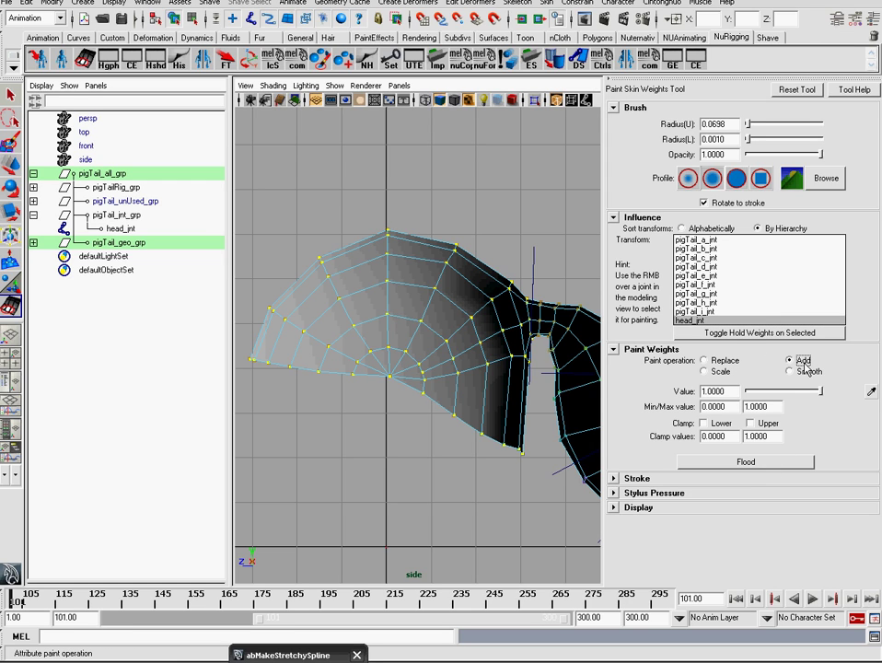
pyautogui.moveTo(817, 392); pyautogui.dragTo(748, 401)
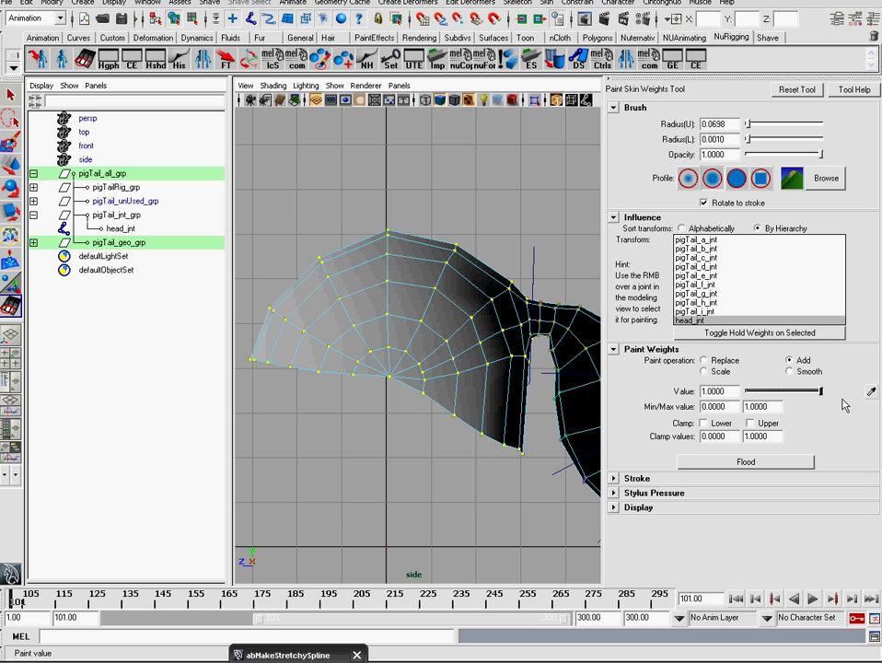
pyautogui.click(758, 465)
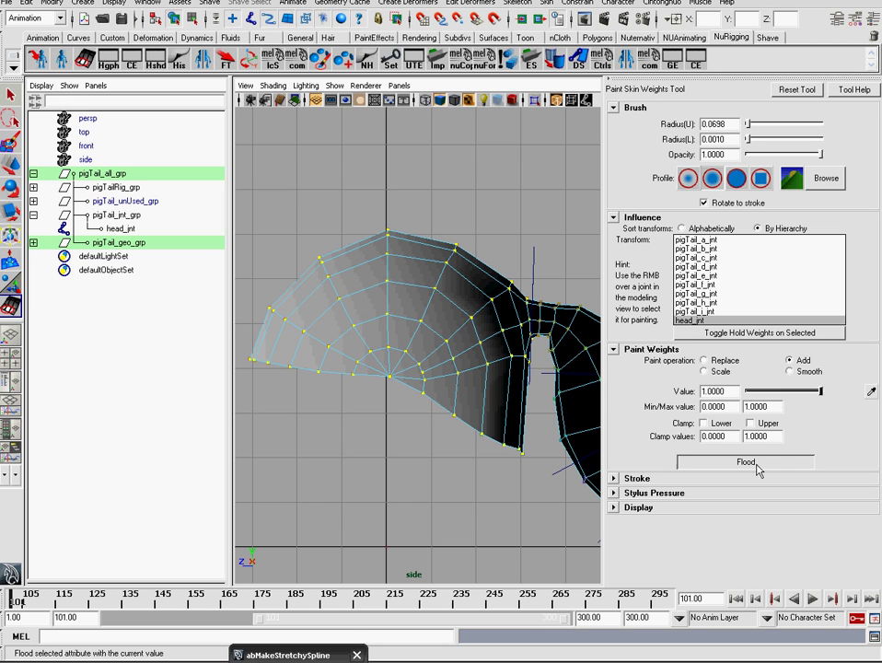
# Grow the vertex selection into the tail's base, flood head_jnt's weights with the Smooth operation and leave the Paint Skin Weights tool
pyautogui.keyDown('alt'); pyautogui.moveTo(546, 350); pyautogui.dragTo(433, 354, button='middle'); pyautogui.keyUp('alt')
pyautogui.keyDown('alt'); pyautogui.moveTo(433, 354); pyautogui.dragTo(455, 348, button='right'); pyautogui.keyUp('alt')
pyautogui.scroll(3, 454, 354)
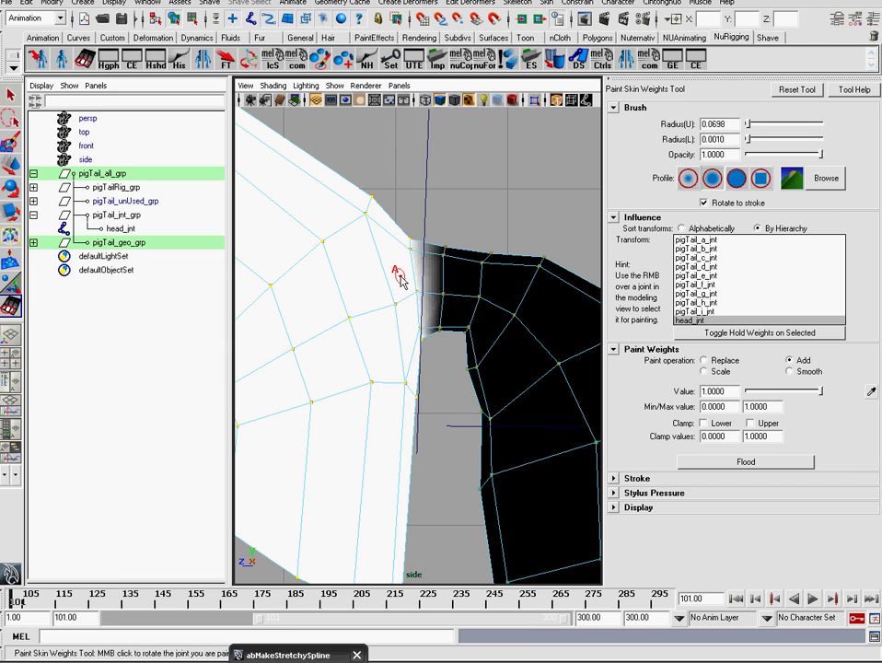
pyautogui.moveTo(410, 244)
pyautogui.mouseDown(button='right')
pyautogui.moveTo(442, 244)
pyautogui.moveTo(414, 244)
pyautogui.mouseUp(button='right')
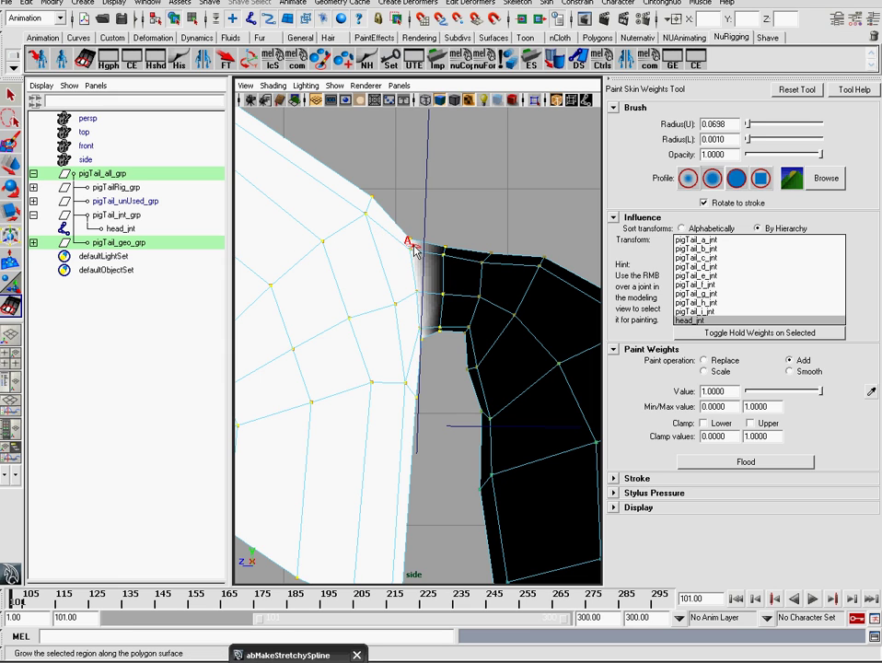
pyautogui.click(799, 372)
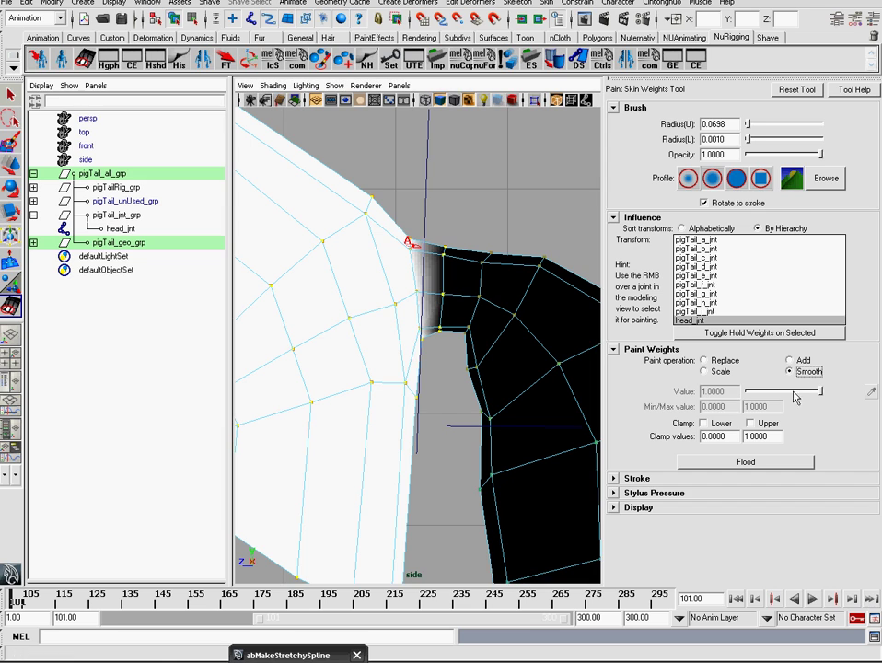
pyautogui.click(780, 465)
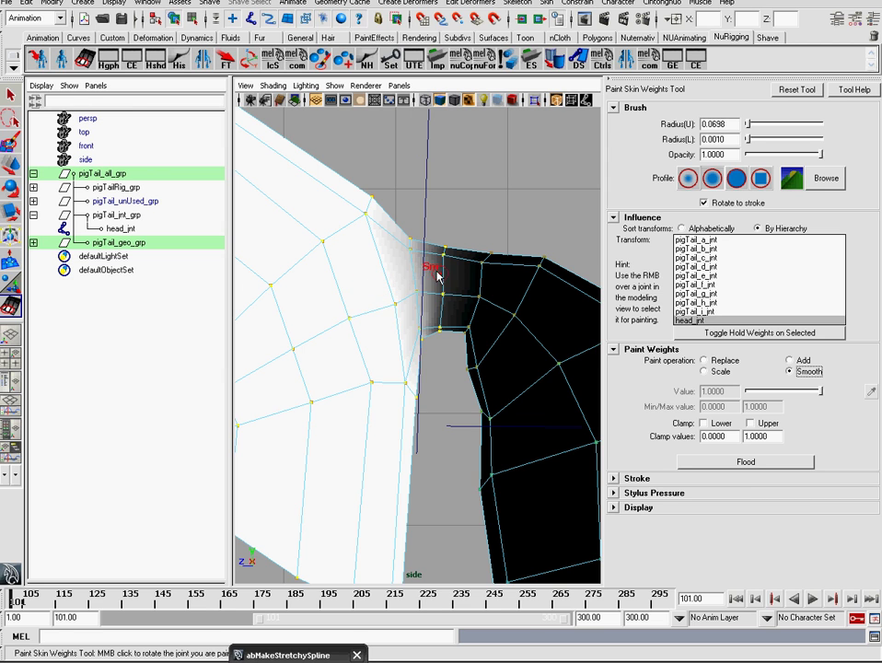
pyautogui.keyDown('alt'); pyautogui.moveTo(437, 275); pyautogui.dragTo(456, 276, button='middle'); pyautogui.keyUp('alt')
pyautogui.keyDown('alt'); pyautogui.moveTo(422, 239); pyautogui.dragTo(389, 210, button='right'); pyautogui.keyUp('alt')
pyautogui.keyDown('alt'); pyautogui.moveTo(389, 210); pyautogui.dragTo(417, 197, button='middle'); pyautogui.keyUp('alt')
pyautogui.keyDown('alt'); pyautogui.moveTo(417, 198); pyautogui.dragTo(490, 286, button='right'); pyautogui.keyUp('alt')
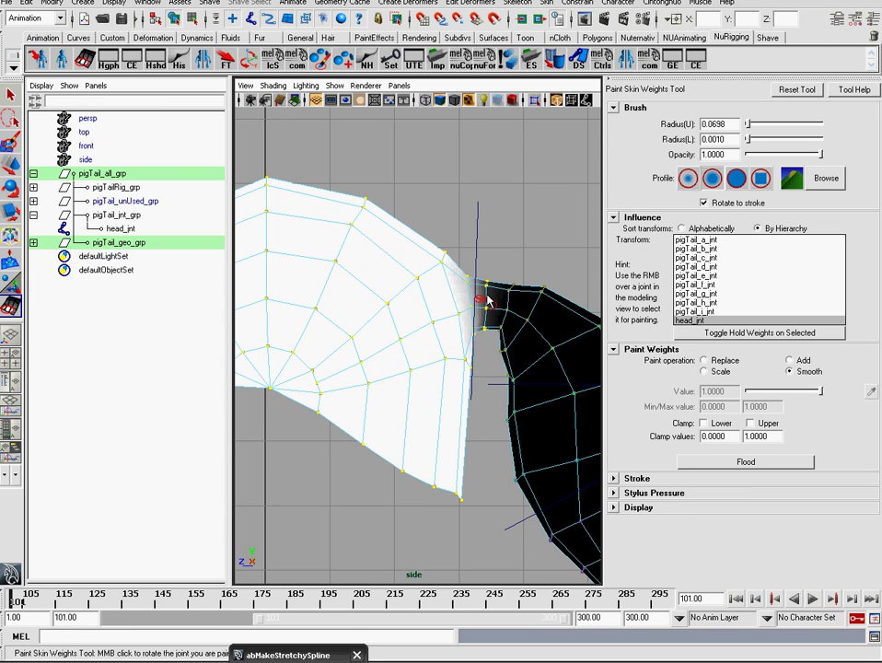
pyautogui.press('w')
pyautogui.press('e')
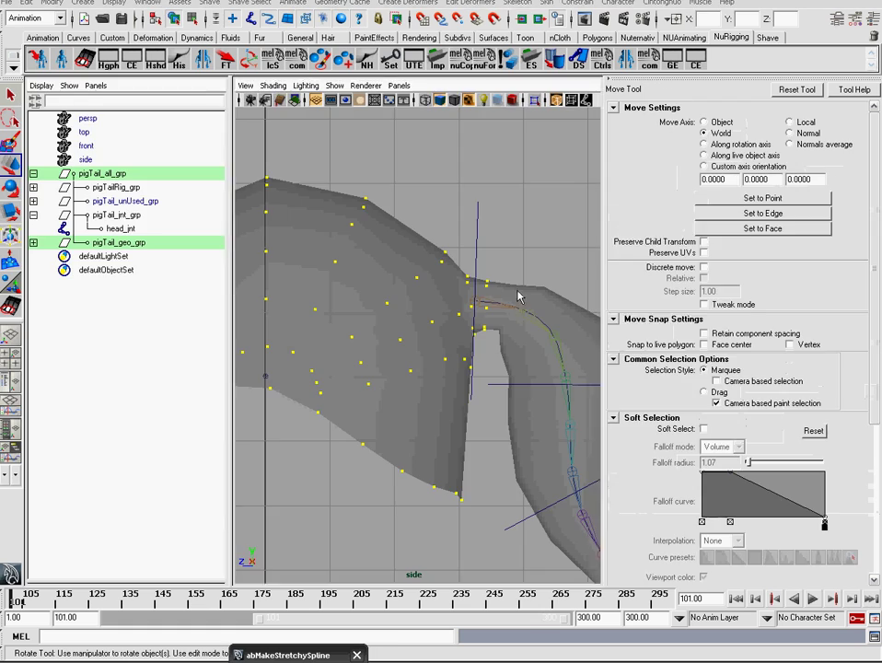
# Return to the perspective view and leave the hair mesh's vertex mode for object selection
pyautogui.press('space')
pyautogui.press('space')
pyautogui.moveTo(491, 283); pyautogui.dragTo(491, 250)
pyautogui.keyDown('alt'); pyautogui.moveTo(539, 382); pyautogui.dragTo(502, 354, button='right'); pyautogui.keyUp('alt')
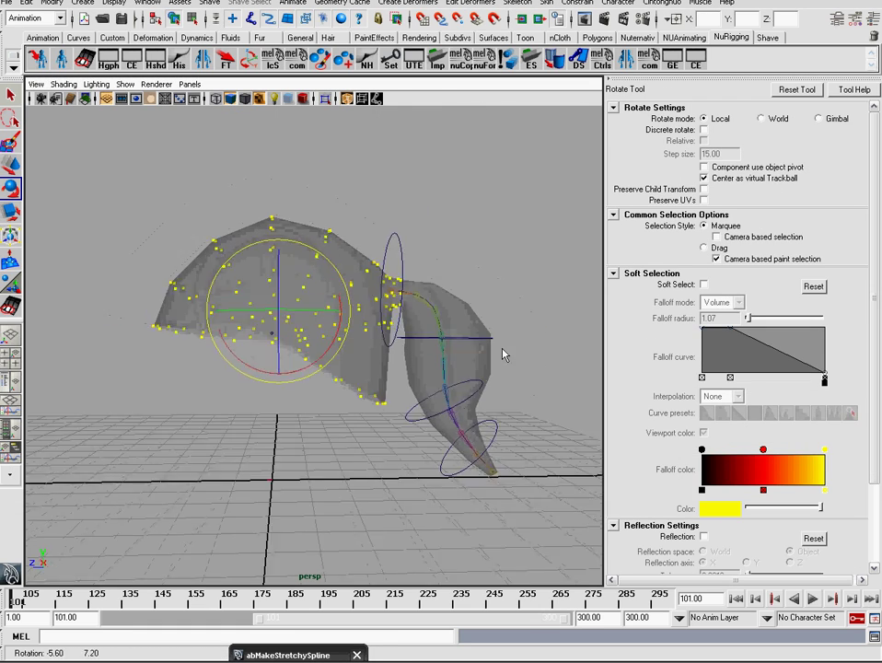
pyautogui.keyDown('alt'); pyautogui.moveTo(502, 355); pyautogui.dragTo(374, 317); pyautogui.keyUp('alt')
pyautogui.moveTo(318, 256); pyautogui.dragTo(329, 243, button='right')
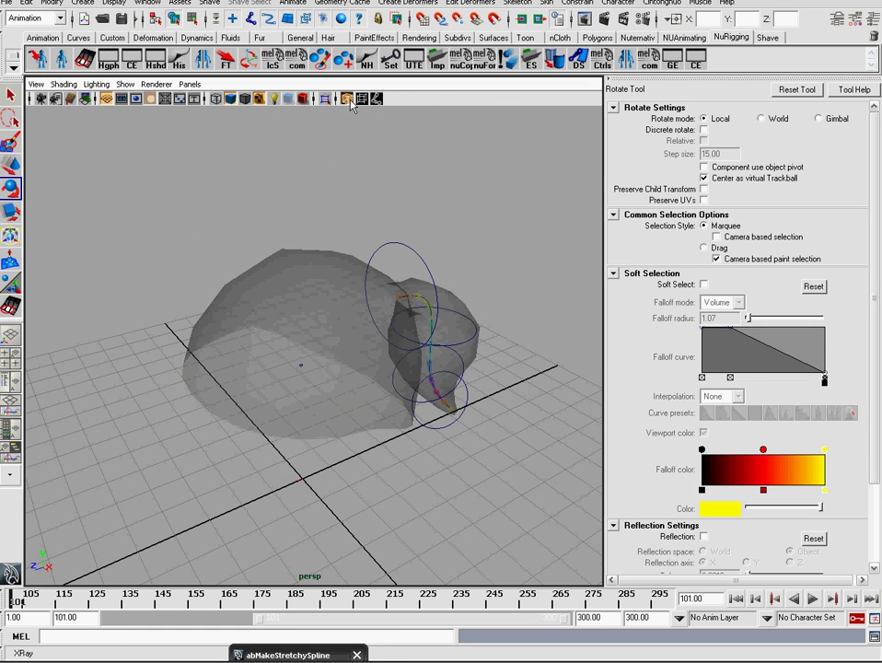
# Turn off X-ray shading so the hair mesh displays as solid in the perspective view
pyautogui.click(349, 100)
pyautogui.keyDown('alt'); pyautogui.moveTo(372, 153); pyautogui.dragTo(428, 173, button='middle'); pyautogui.keyUp('alt')
pyautogui.keyDown('alt'); pyautogui.moveTo(428, 172); pyautogui.dragTo(392, 146); pyautogui.keyUp('alt')
# Play the head animation twice to check the hair mesh's deformation, returning to the start frame each time
pyautogui.click(813, 599)
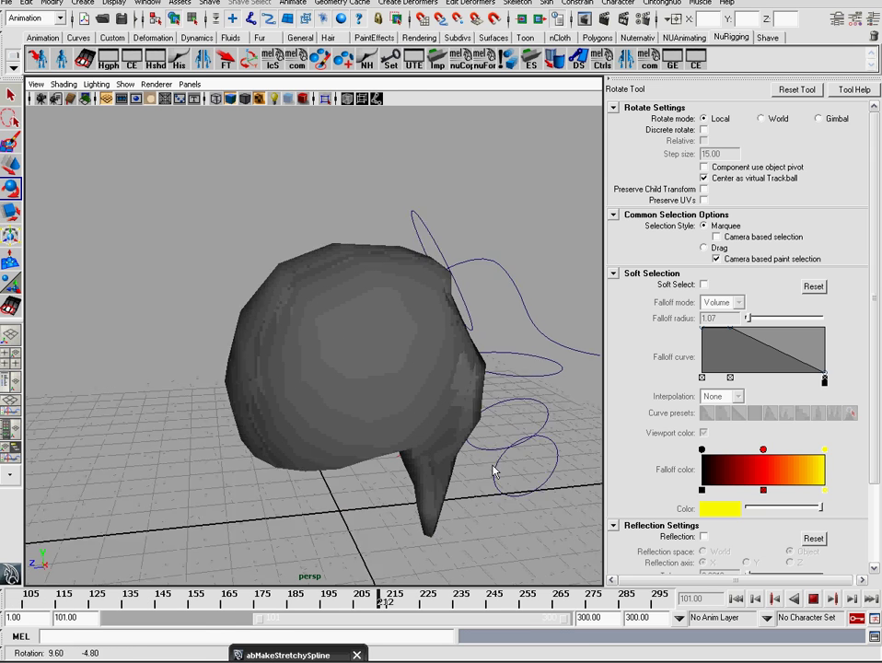
pyautogui.click(812, 599)
pyautogui.click(742, 598)
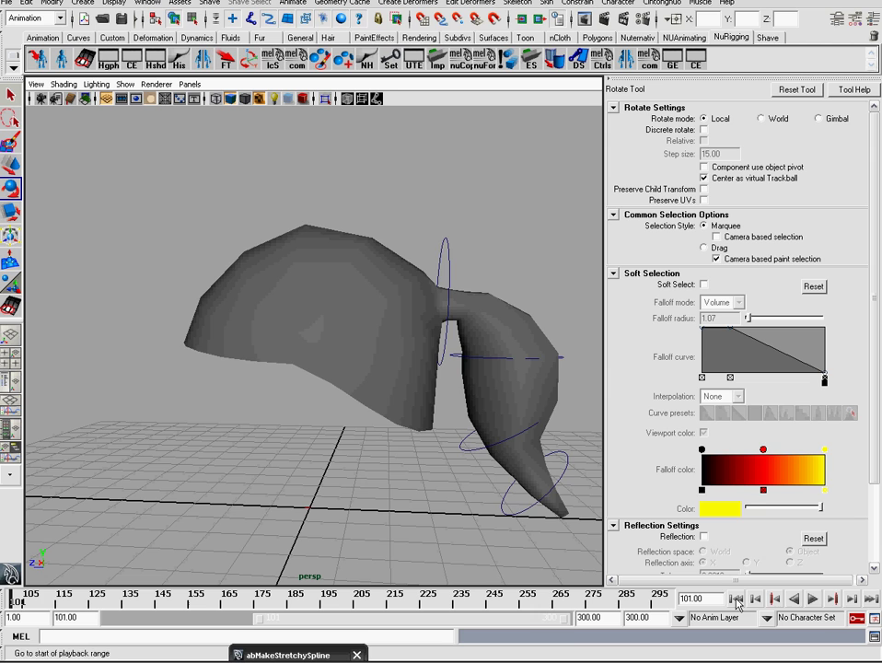
pyautogui.click(812, 599)
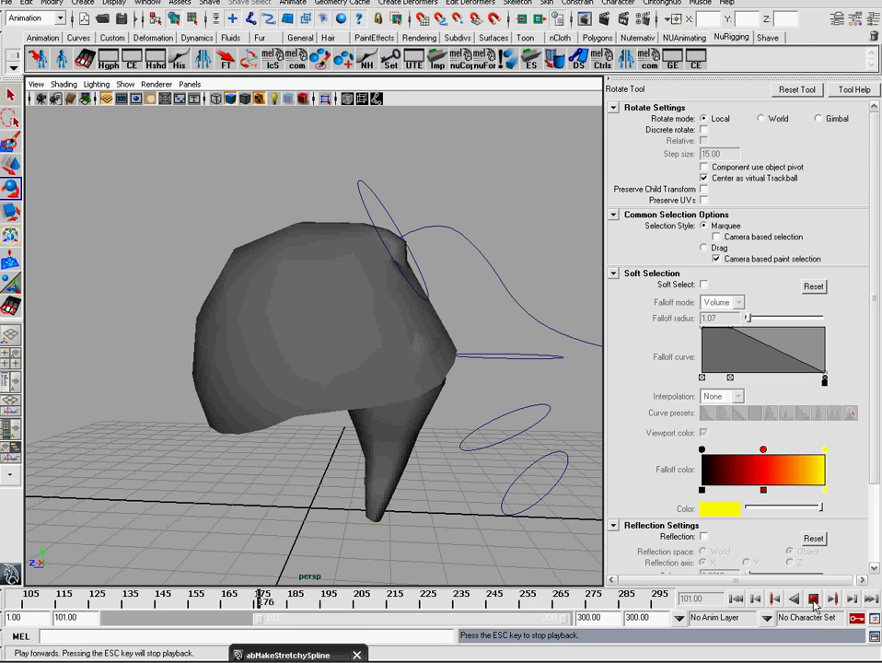
pyautogui.click(813, 600)
pyautogui.click(737, 600)
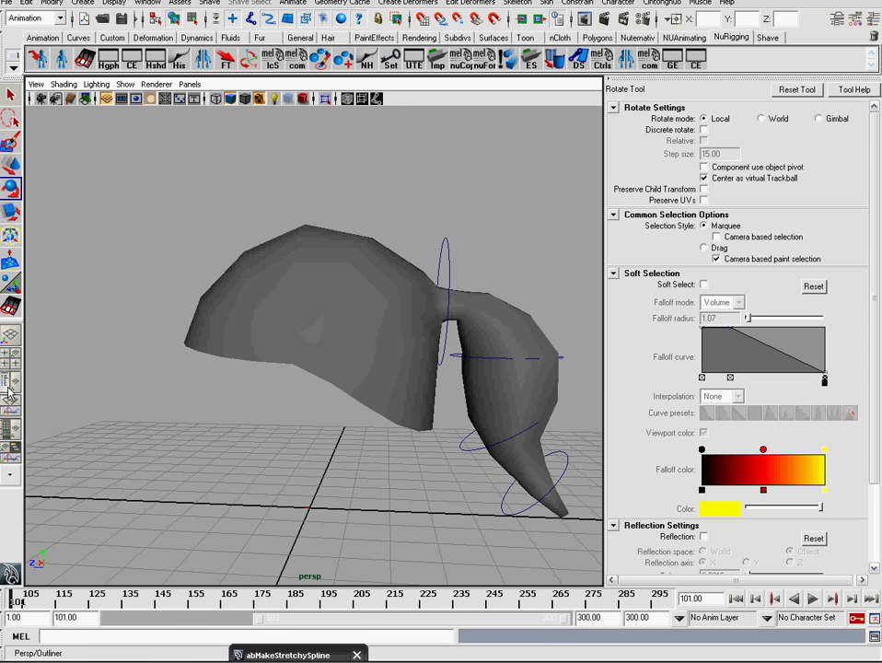
# Show the Outliner beside the perspective view and open the attributes of pigTail_hSys inside pigTail_unUsed_grp
pyautogui.click(10, 392)
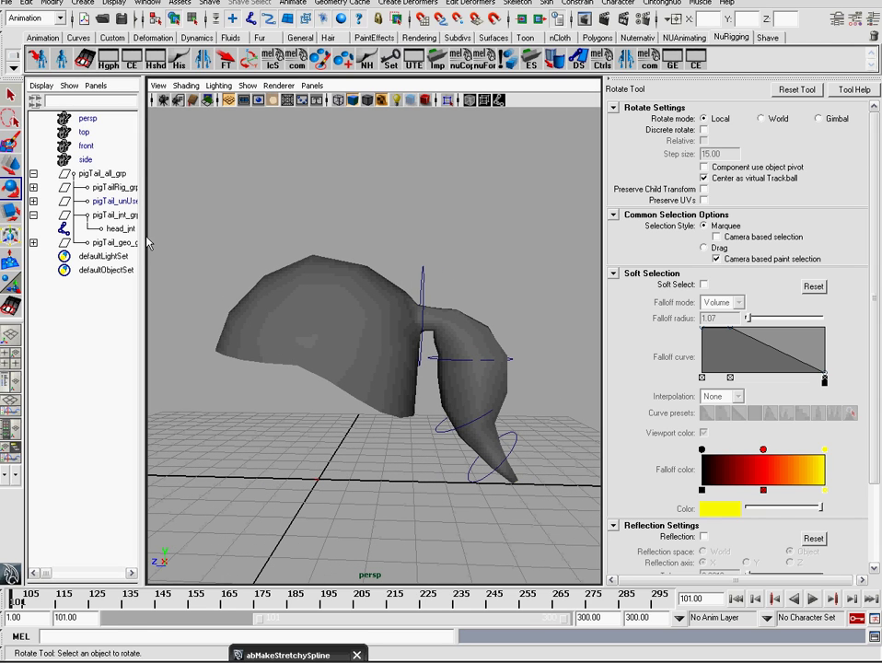
pyautogui.moveTo(145, 242); pyautogui.dragTo(192, 236)
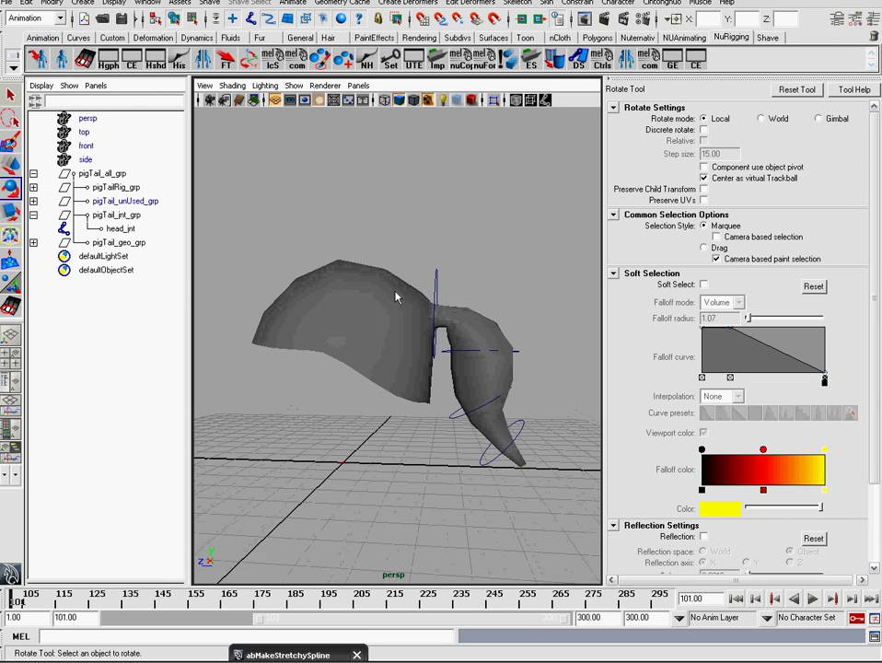
pyautogui.click(33, 243)
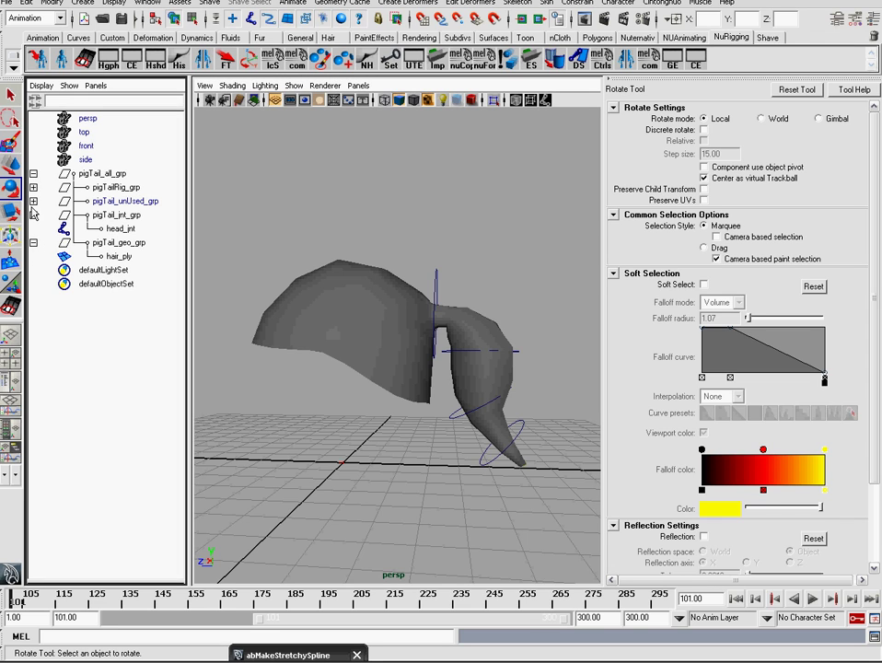
pyautogui.click(34, 200)
pyautogui.click(92, 223)
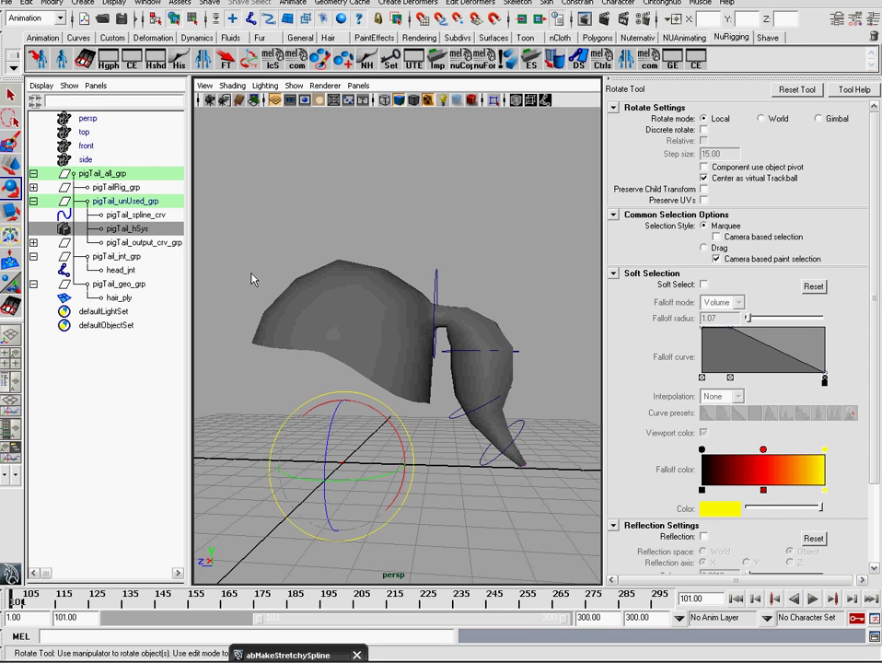
pyautogui.hotkey('ctrl', 'a')
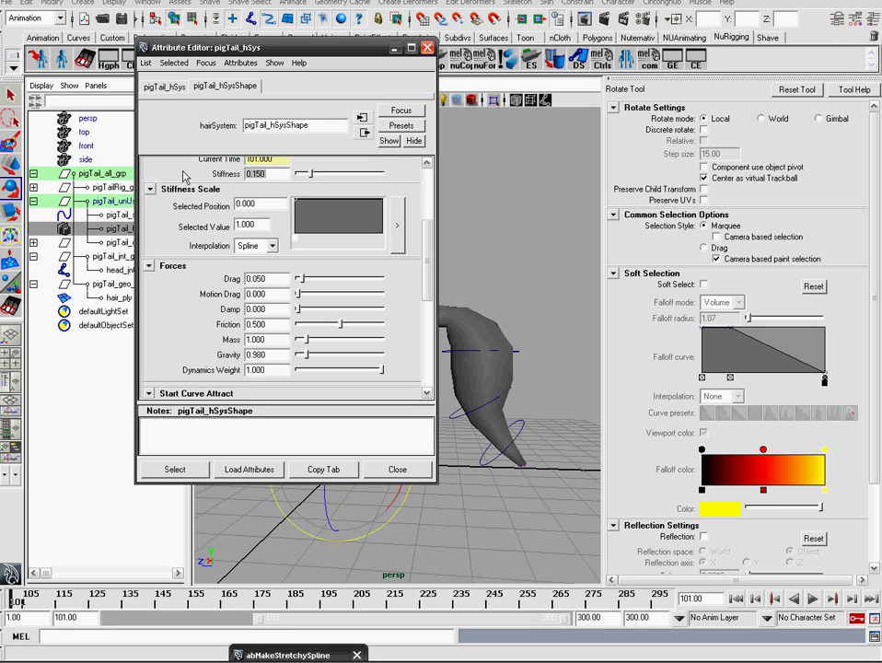
pyautogui.moveTo(380, 58); pyautogui.dragTo(136, 143)
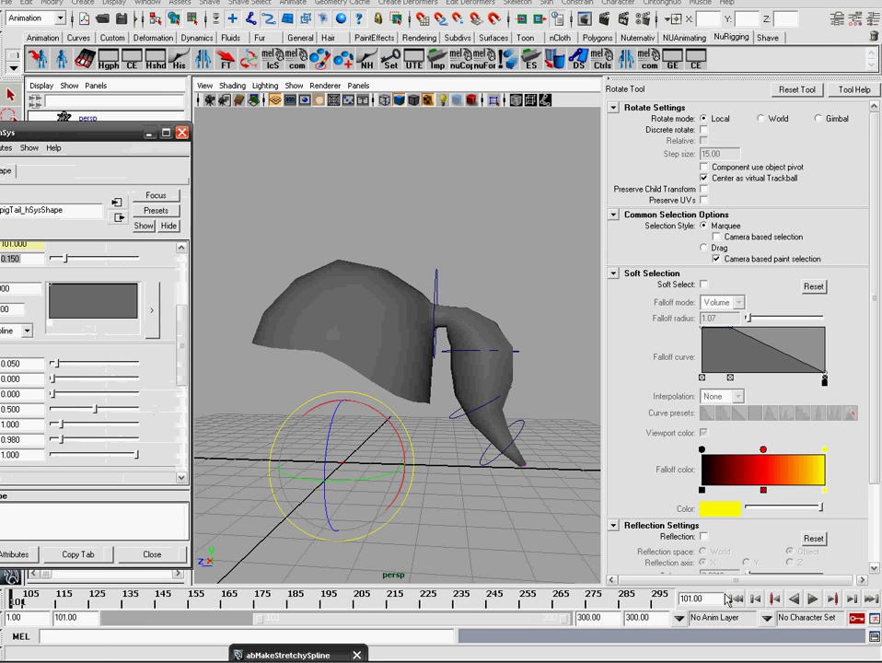
# Play the simulation with the hair system's current forces and return to the start frame
pyautogui.click(812, 600)
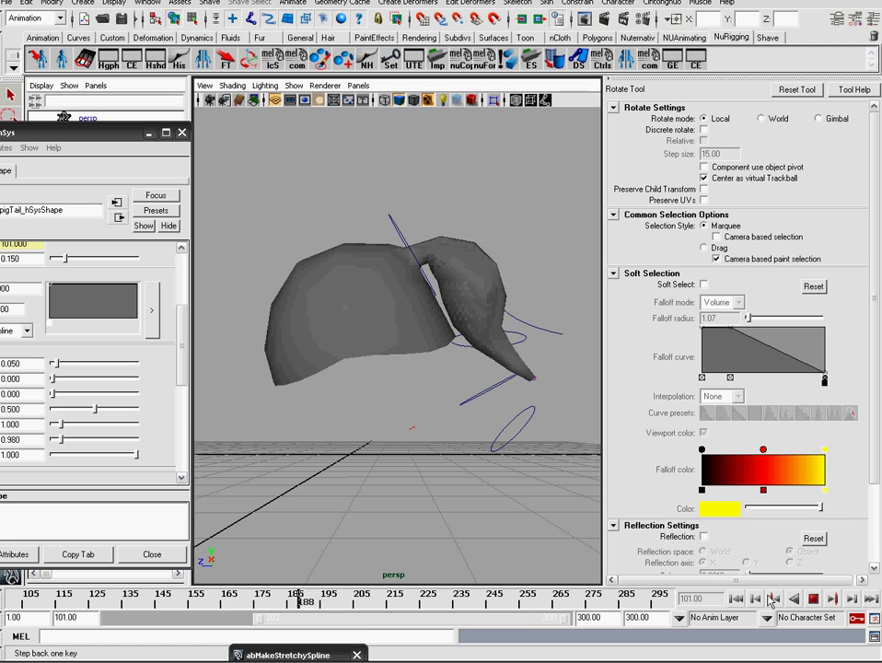
pyautogui.click(814, 600)
pyautogui.moveTo(65, 133); pyautogui.dragTo(194, 18)
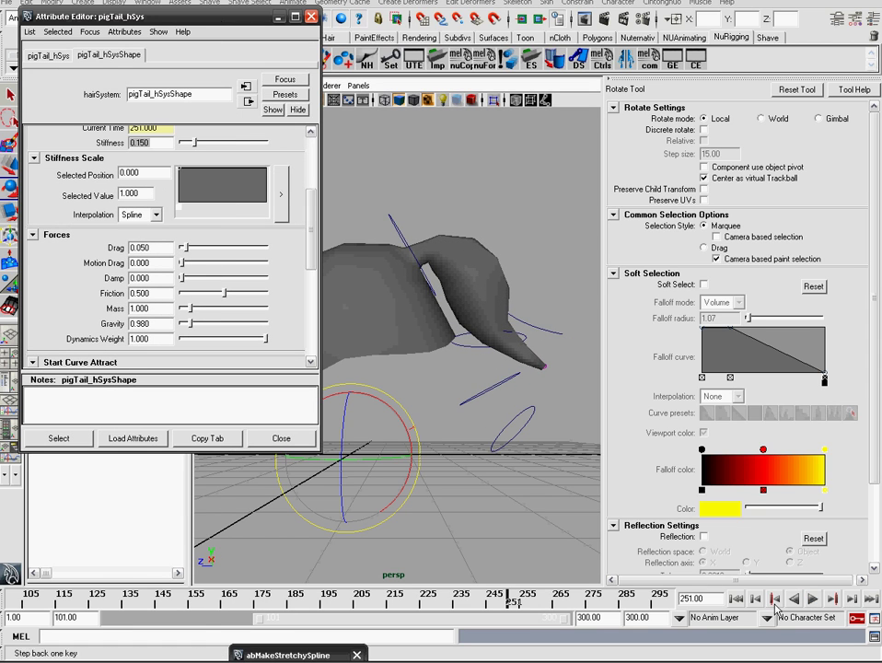
pyautogui.click(737, 600)
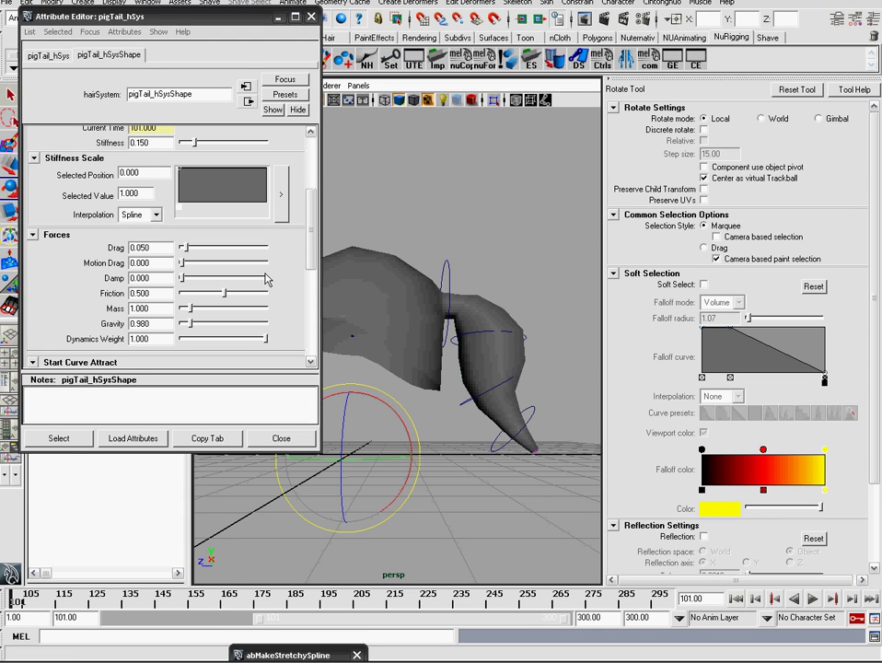
# Try a Drag of 0.190 on the hair system, play the simulation and return to the start frame
pyautogui.click(187, 253)
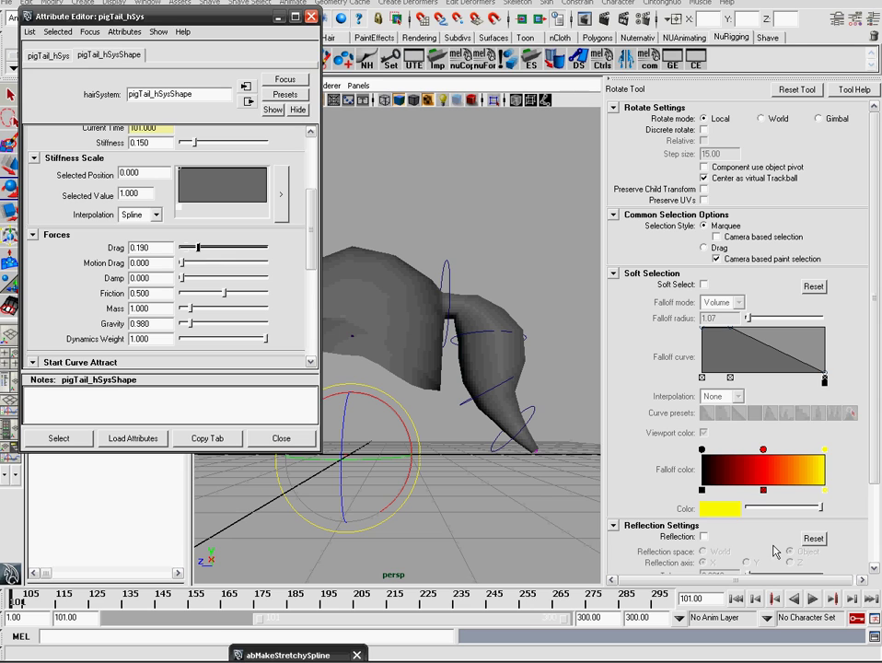
pyautogui.click(815, 600)
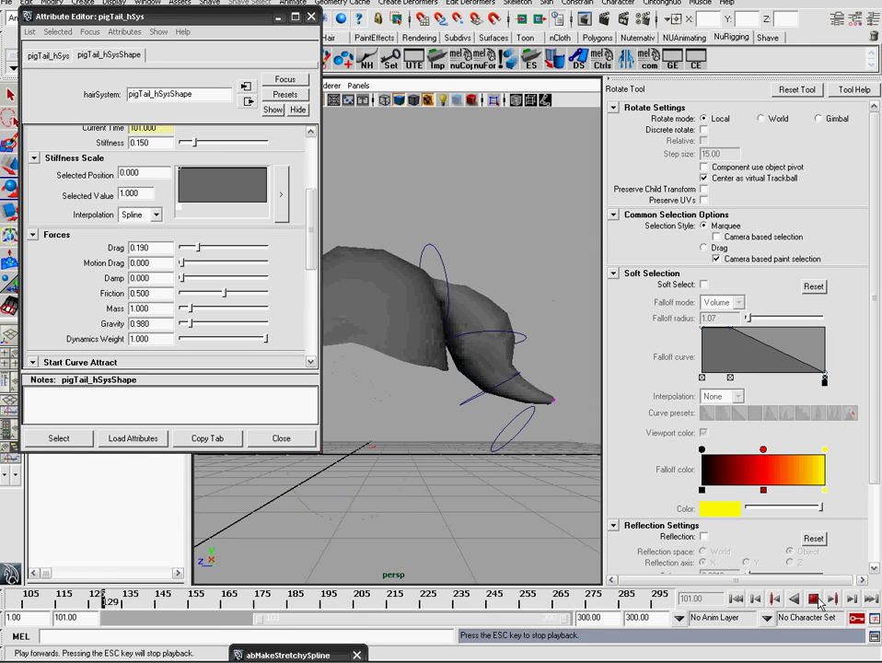
pyautogui.click(814, 599)
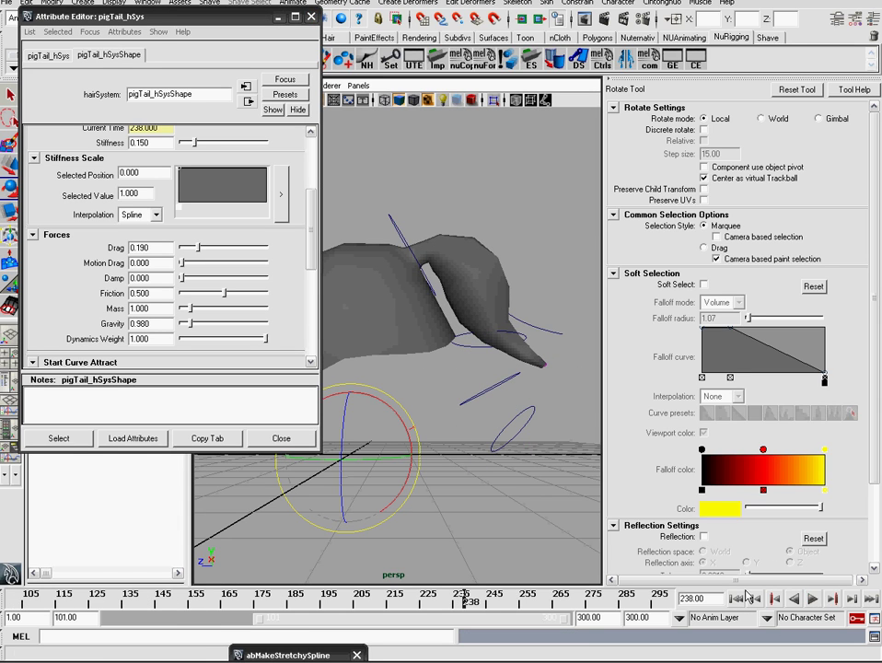
pyautogui.click(737, 601)
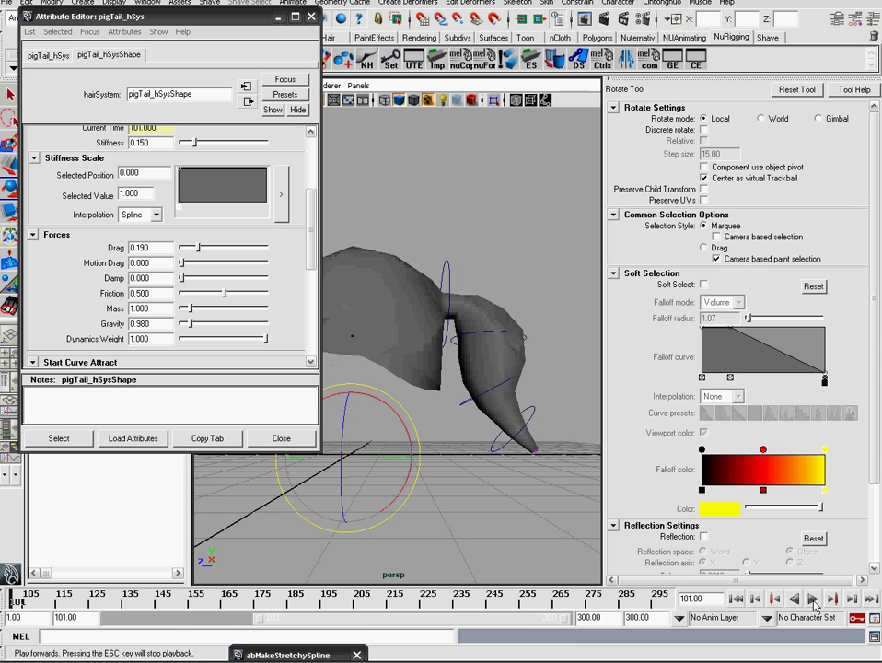
# Try a Drag of 0.835 on the hair system during playback, replay it and return to the start frame
pyautogui.click(814, 600)
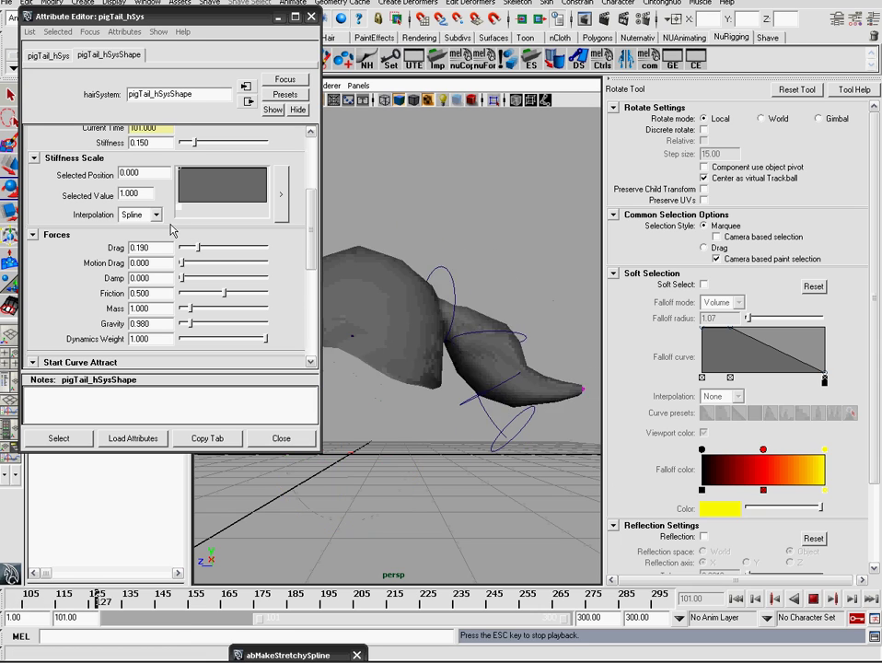
pyautogui.click(228, 248)
pyautogui.moveTo(229, 250); pyautogui.dragTo(253, 249)
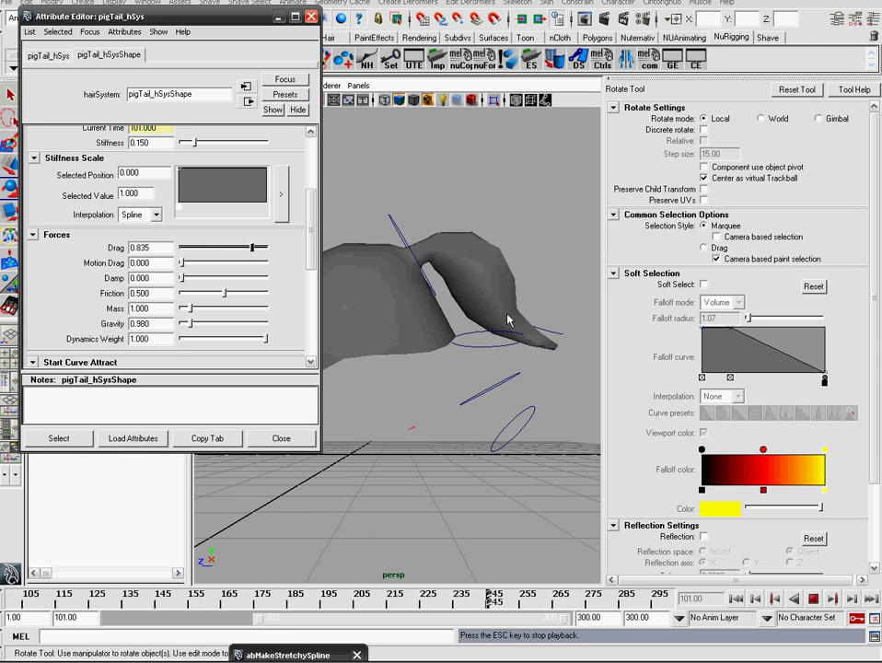
pyautogui.click(740, 600)
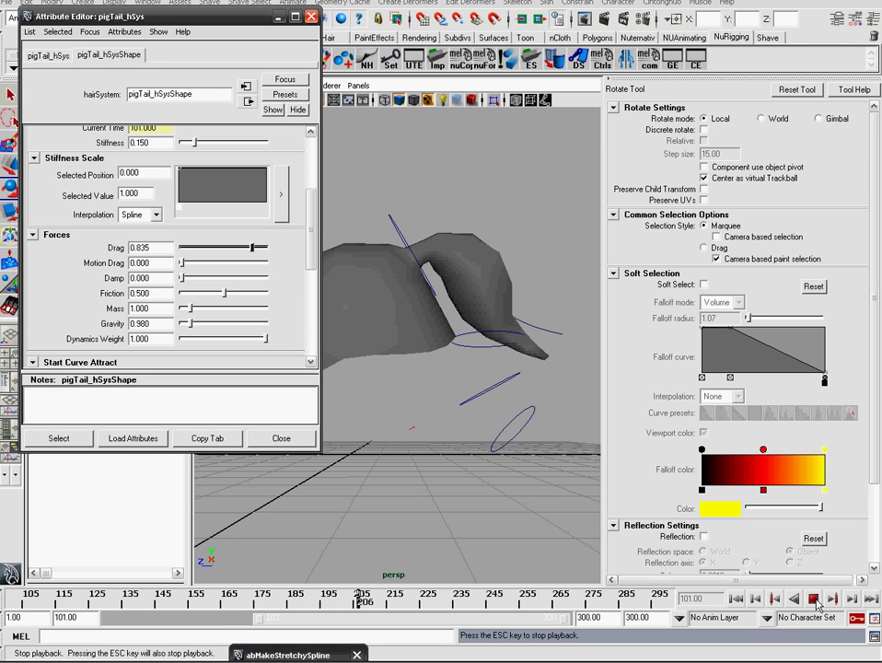
pyautogui.click(814, 601)
pyautogui.click(739, 601)
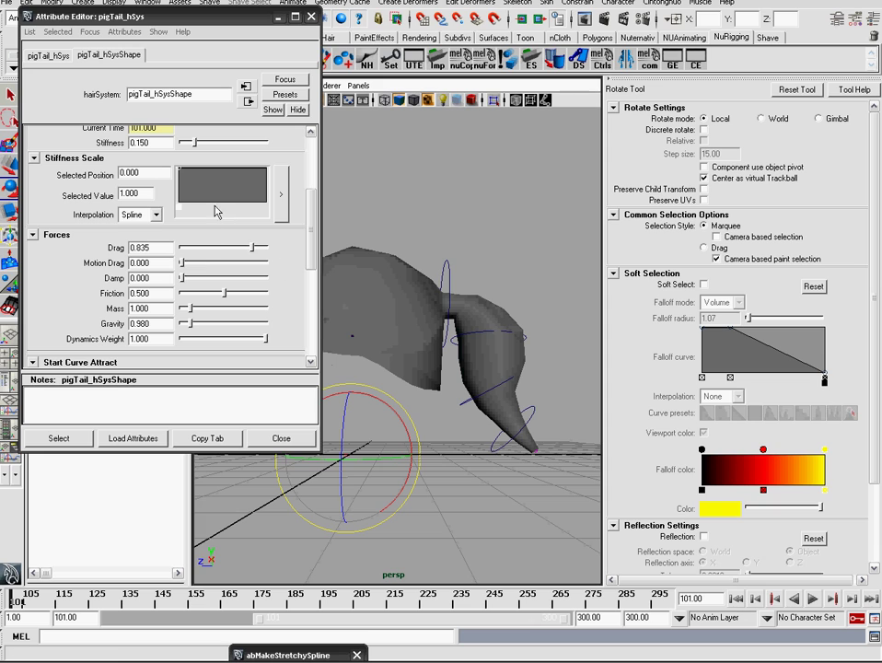
# Set the hair system's Drag to 0.100 and move its attribute window clear of the model
pyautogui.click(195, 247)
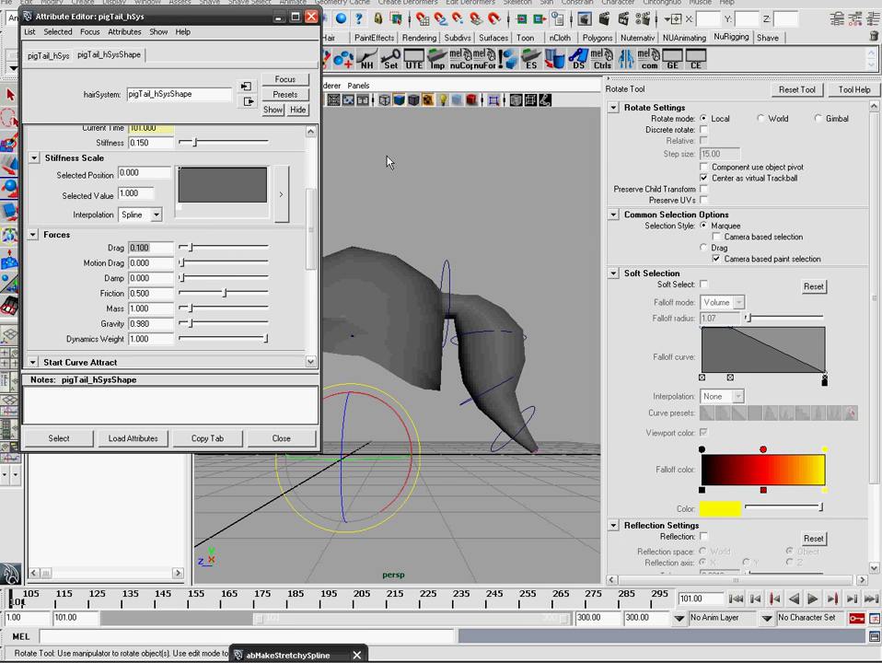
pyautogui.moveTo(197, 16); pyautogui.dragTo(175, 90)
pyautogui.keyDown('alt'); pyautogui.moveTo(516, 211); pyautogui.dragTo(514, 239, button='middle'); pyautogui.keyUp('alt')
pyautogui.keyDown('alt'); pyautogui.moveTo(481, 238); pyautogui.dragTo(476, 293); pyautogui.keyUp('alt')
pyautogui.moveTo(223, 89); pyautogui.dragTo(183, 433)
pyautogui.keyDown('alt'); pyautogui.moveTo(355, 354); pyautogui.dragTo(366, 276); pyautogui.keyUp('alt')
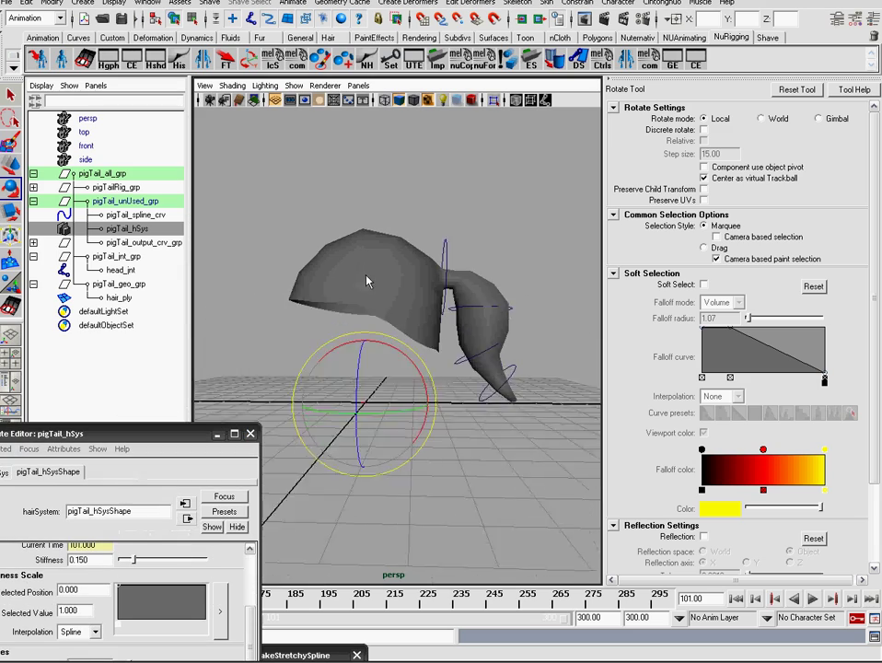
pyautogui.keyDown('alt'); pyautogui.moveTo(366, 277); pyautogui.dragTo(424, 309, button='right'); pyautogui.keyUp('alt')
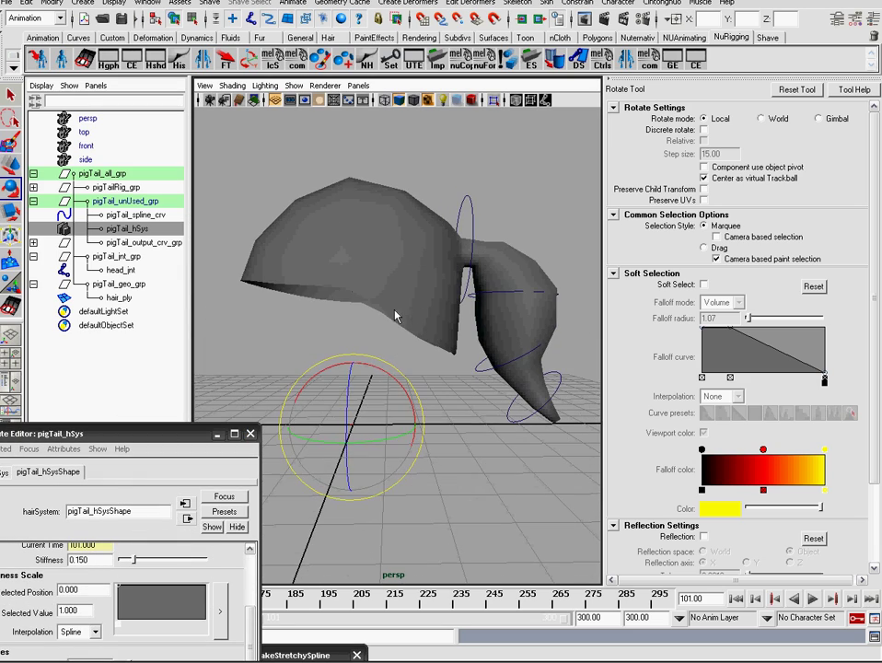
pyautogui.keyDown('alt'); pyautogui.moveTo(387, 287); pyautogui.dragTo(451, 274); pyautogui.keyUp('alt')
pyautogui.keyDown('alt'); pyautogui.moveTo(426, 276); pyautogui.dragTo(452, 406); pyautogui.keyUp('alt')
pyautogui.keyDown('alt'); pyautogui.moveTo(417, 337); pyautogui.dragTo(401, 296); pyautogui.keyUp('alt')
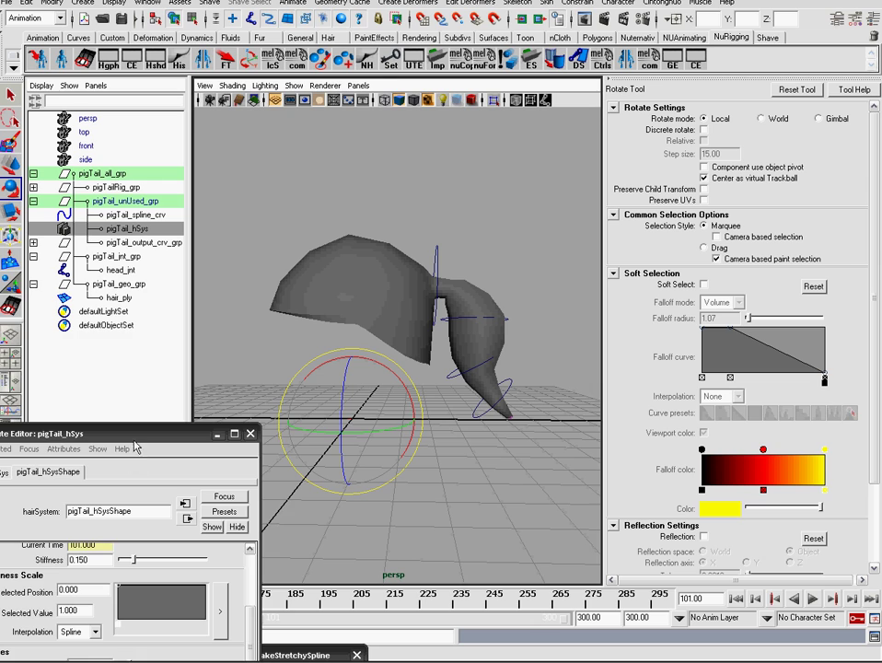
# Set the hair system's Stiffness to 0.025 and play the simulation to test it
pyautogui.moveTo(151, 438); pyautogui.dragTo(184, 284)
pyautogui.moveTo(167, 406); pyautogui.dragTo(157, 406)
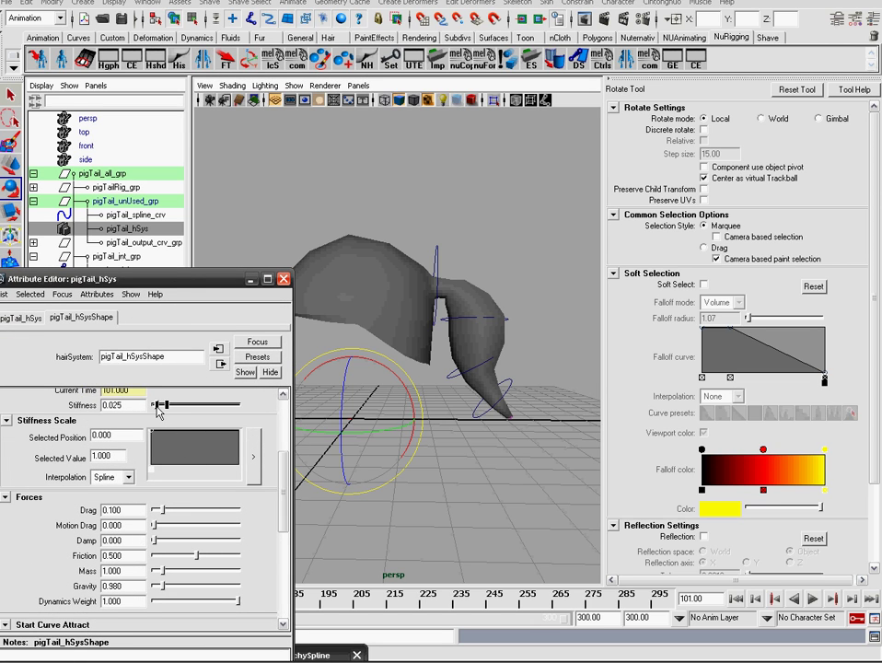
pyautogui.click(814, 599)
pyautogui.click(814, 600)
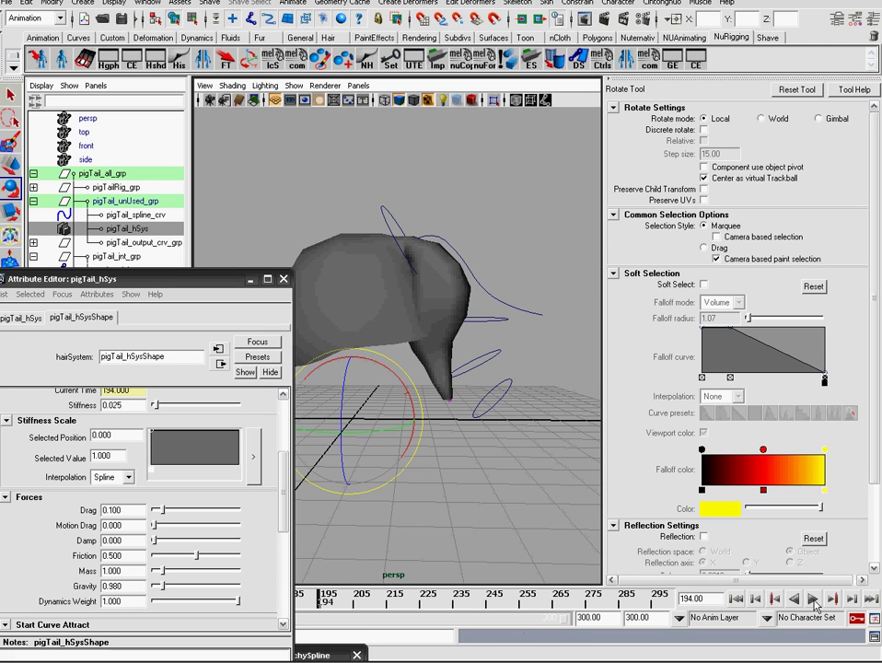
# Replay the simulation from the start frame with the hair mesh selected, then rewind and clear the selection
pyautogui.click(422, 304)
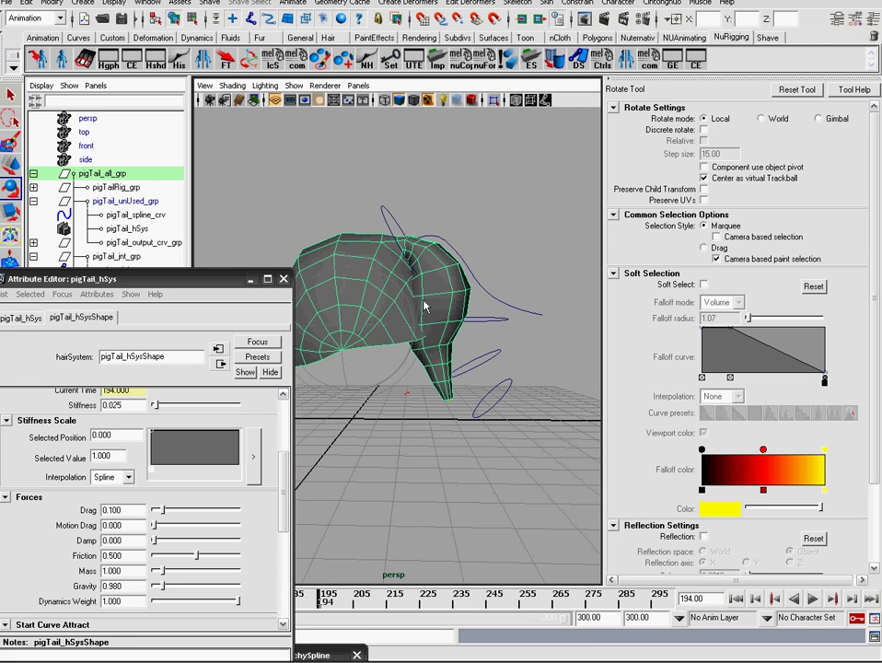
pyautogui.click(736, 600)
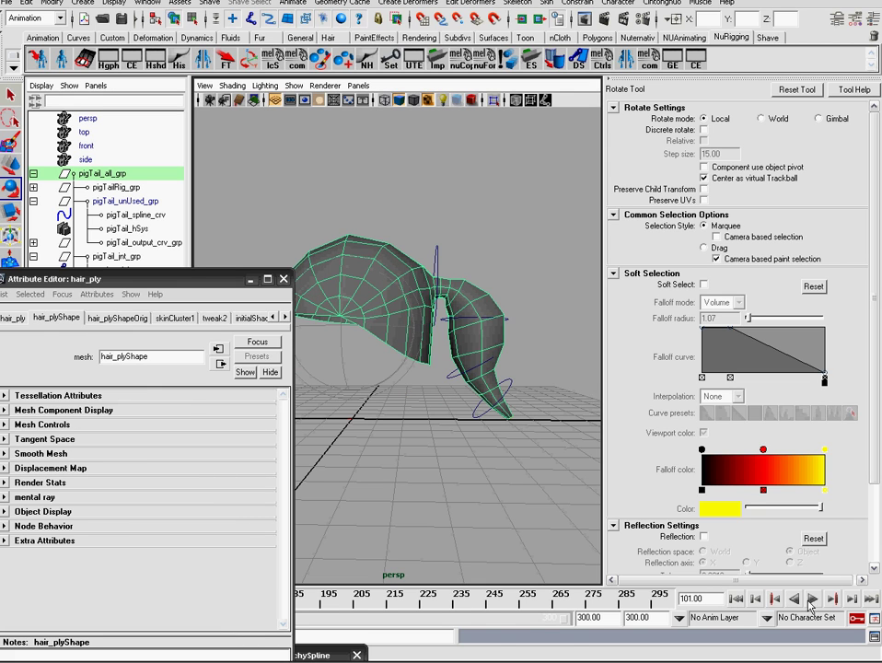
pyautogui.click(814, 600)
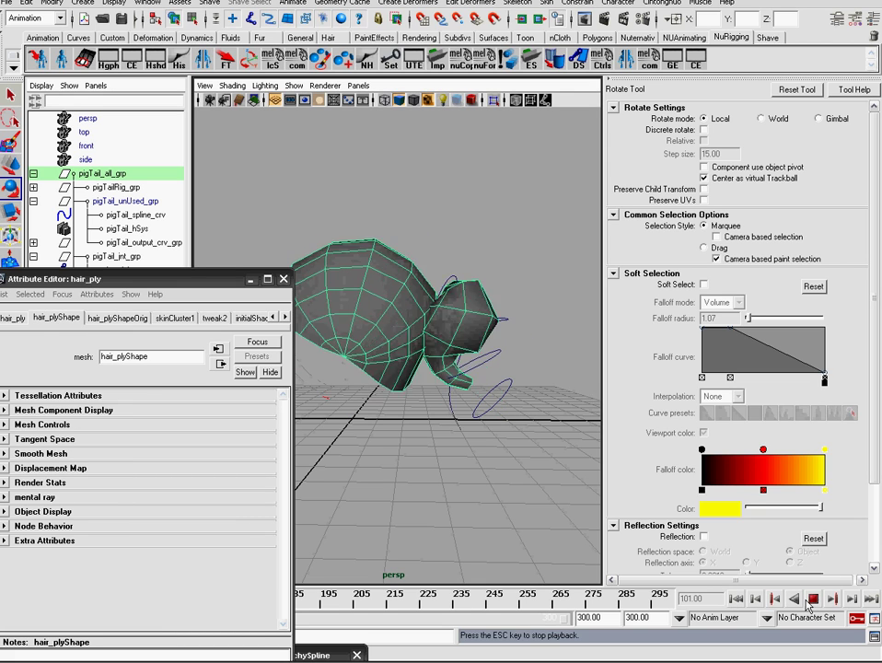
pyautogui.click(815, 600)
pyautogui.click(736, 599)
pyautogui.click(491, 476)
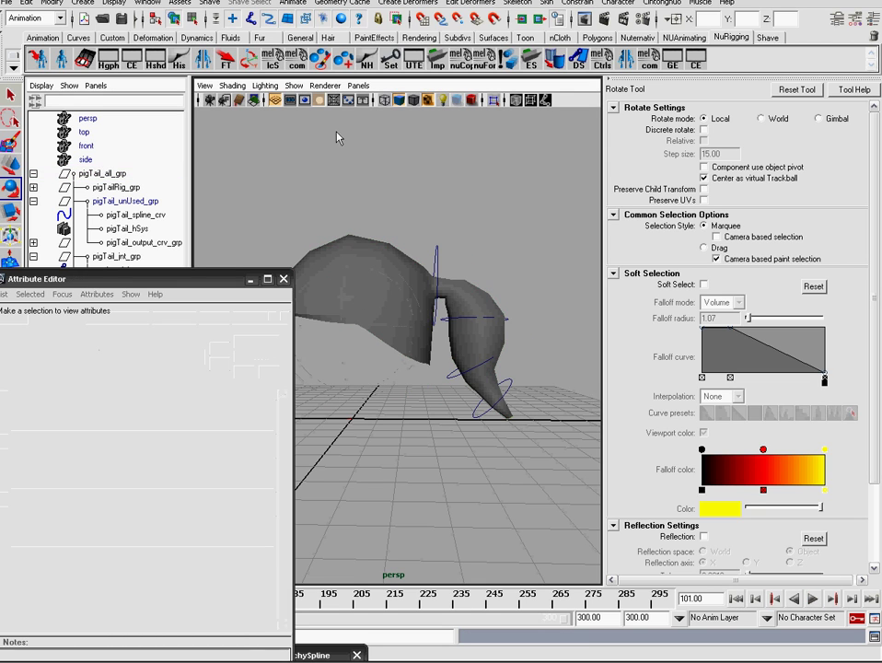
# Switch to the Dynamics command set and try to create a Collide Sphere hair constraint with no curve selected
pyautogui.keyDown('alt'); pyautogui.moveTo(339, 134); pyautogui.dragTo(384, 124, button='middle'); pyautogui.keyUp('alt')
pyautogui.click(57, 18)
pyautogui.click(33, 48)
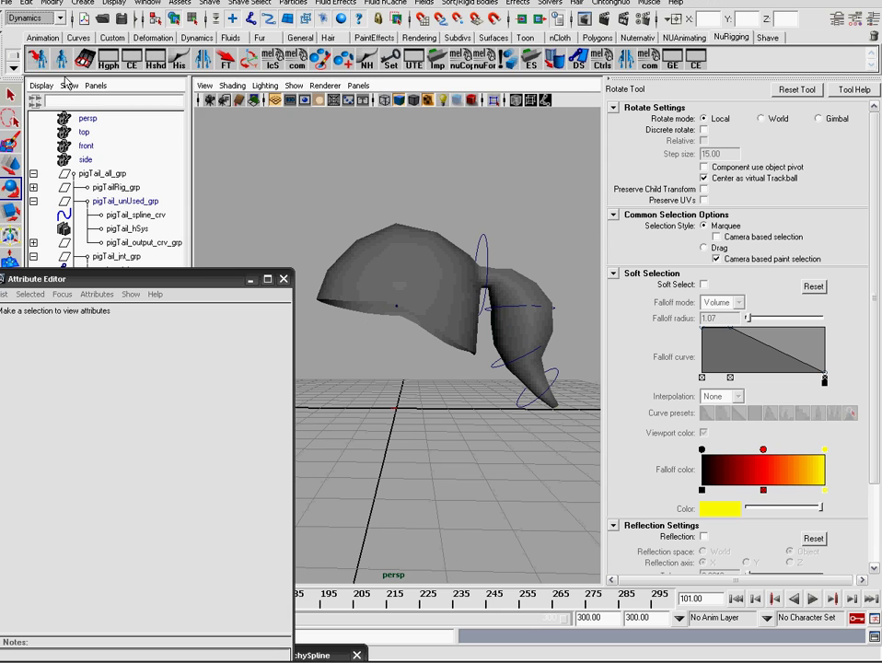
pyautogui.click(576, 4)
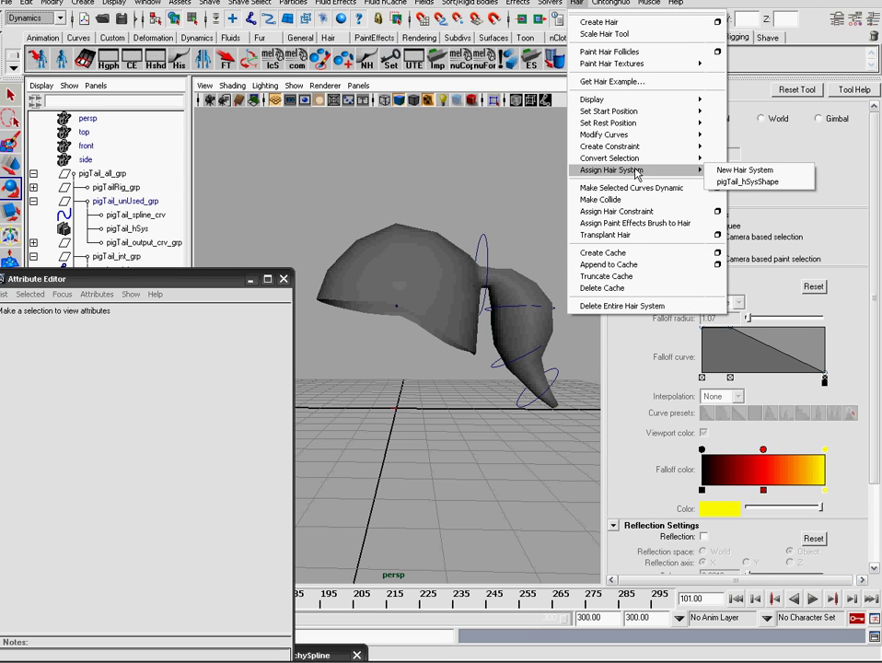
pyautogui.moveTo(645, 150)
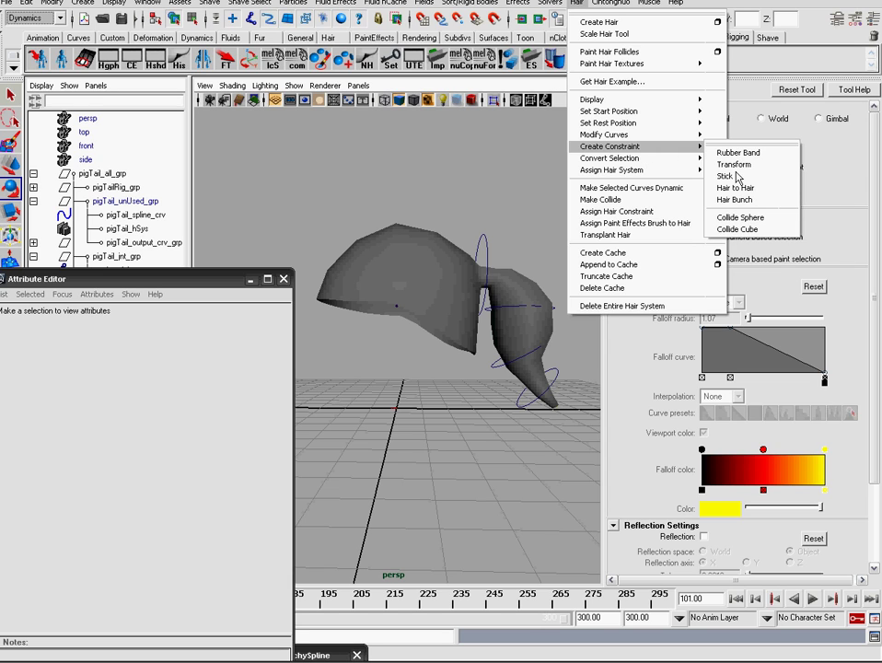
pyautogui.click(741, 218)
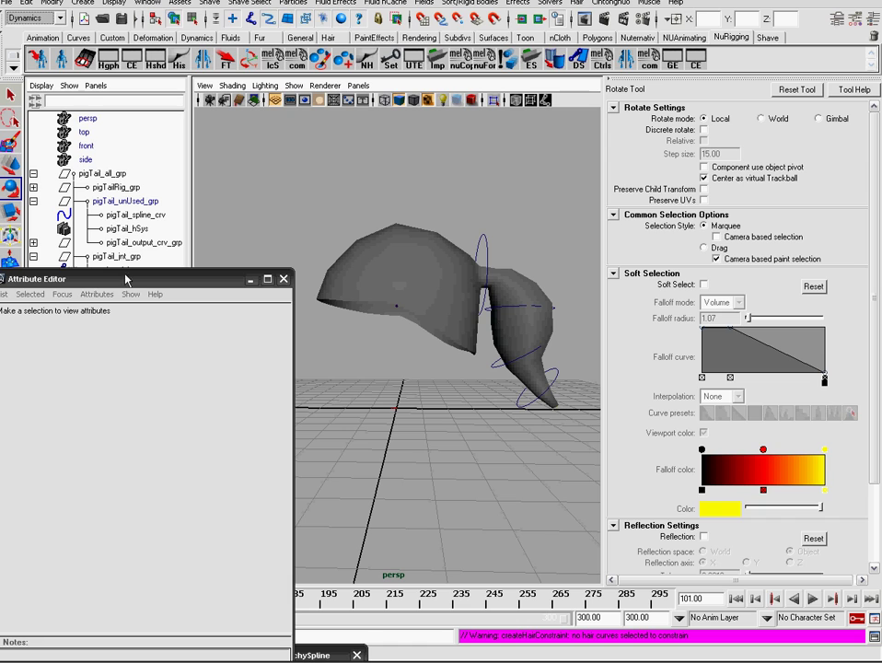
pyautogui.moveTo(505, 643); pyautogui.dragTo(693, 644)
# Create a Collide Sphere hair constraint on pigTail_output_crv inside pigTail_output_crv_grp, moving the attribute window clear of the outliner
pyautogui.moveTo(106, 280); pyautogui.dragTo(94, 400)
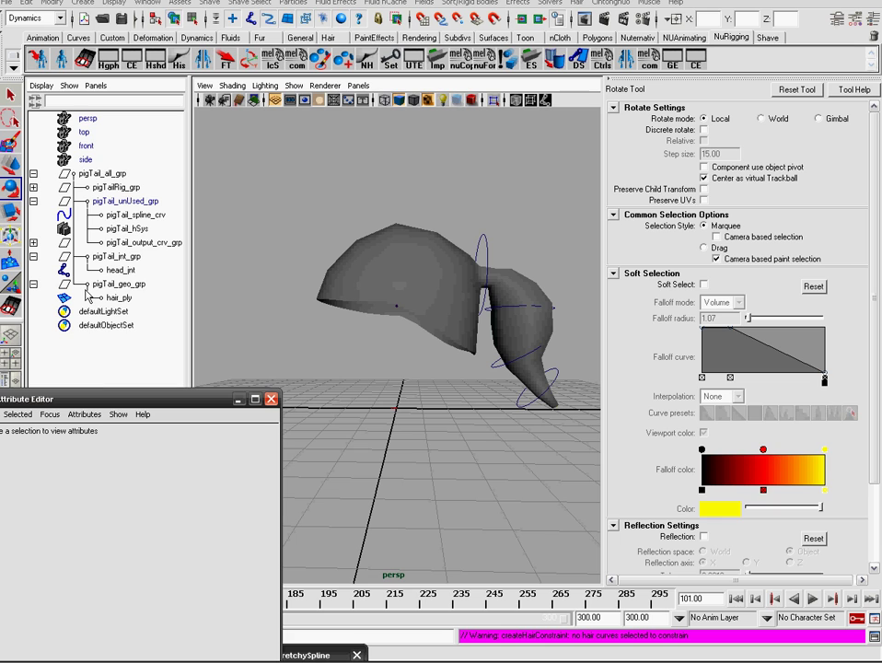
pyautogui.click(34, 244)
pyautogui.click(168, 258)
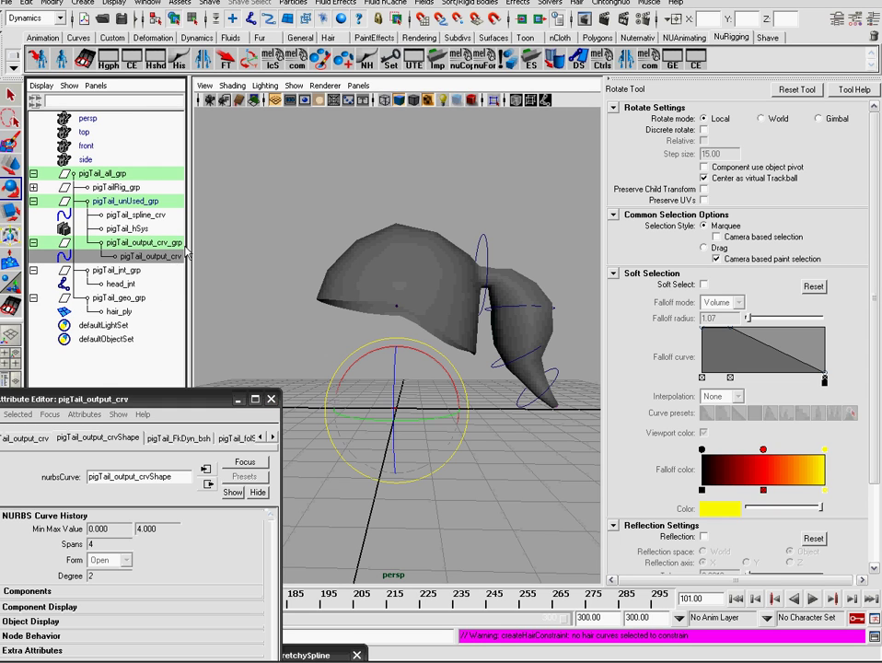
pyautogui.click(577, 3)
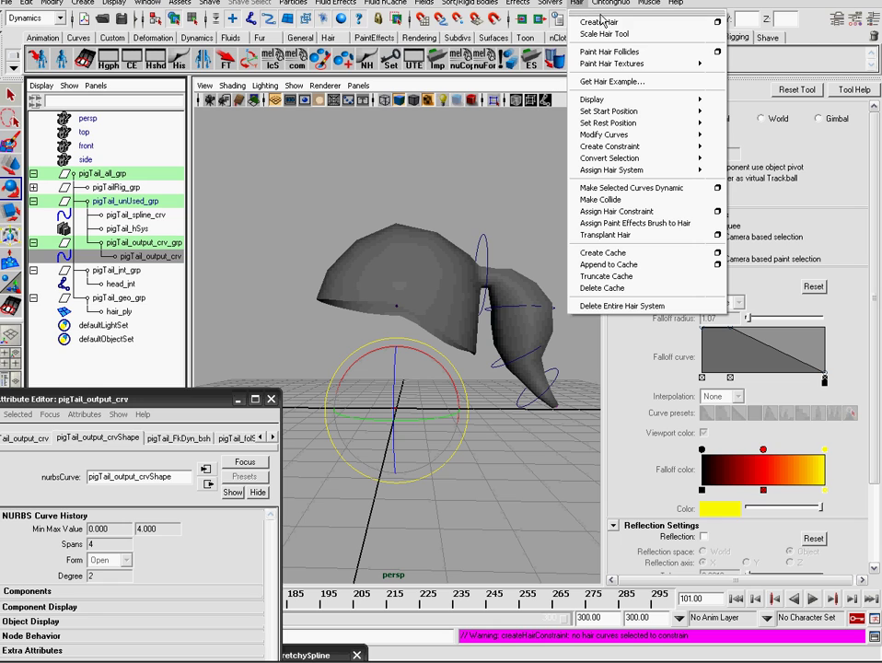
pyautogui.moveTo(622, 163)
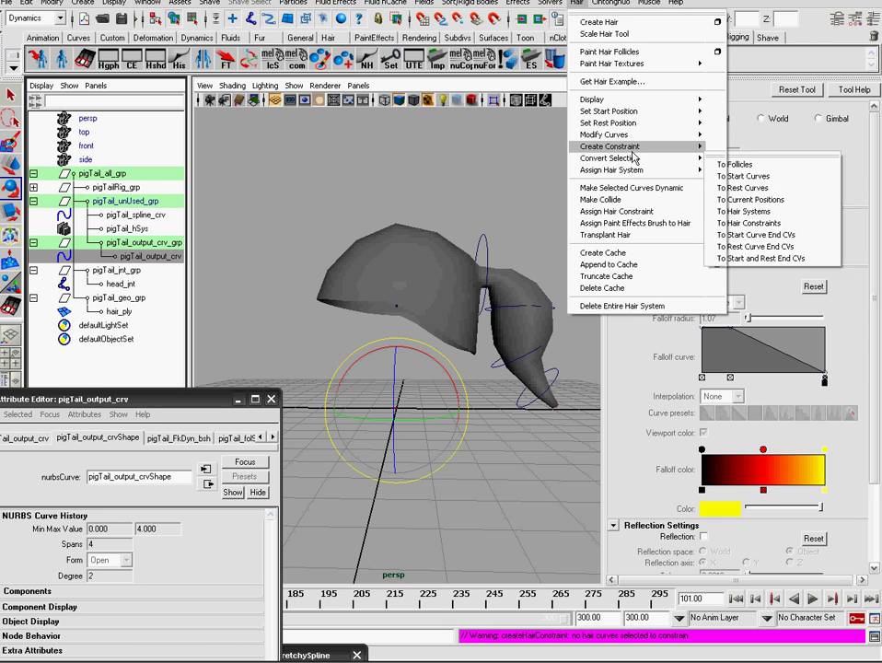
pyautogui.moveTo(677, 146)
pyautogui.click(740, 217)
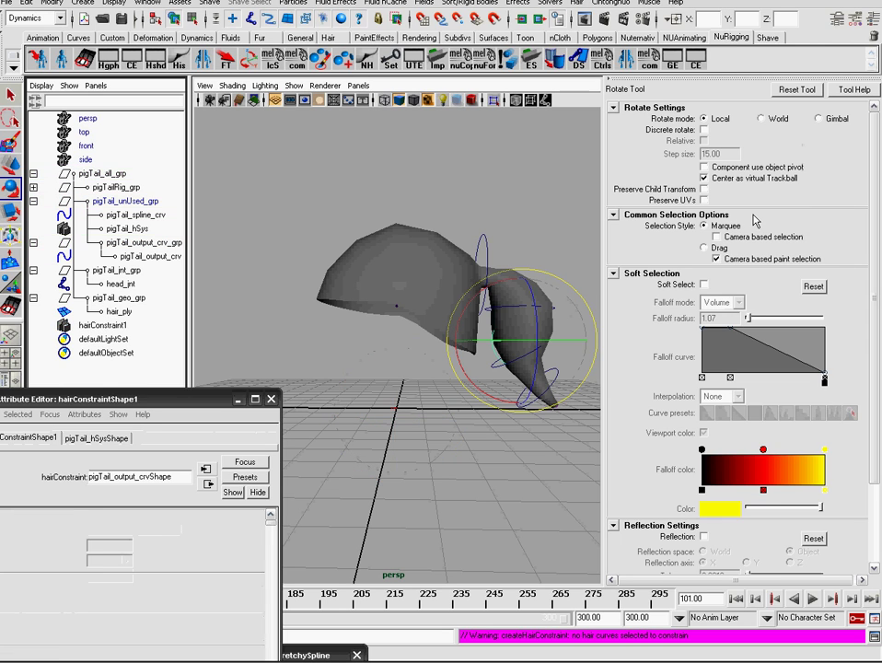
# Turn on X-ray display in the perspective view and activate the Move tool for the collide sphere
pyautogui.keyDown('alt'); pyautogui.moveTo(460, 211); pyautogui.dragTo(410, 205); pyautogui.keyUp('alt')
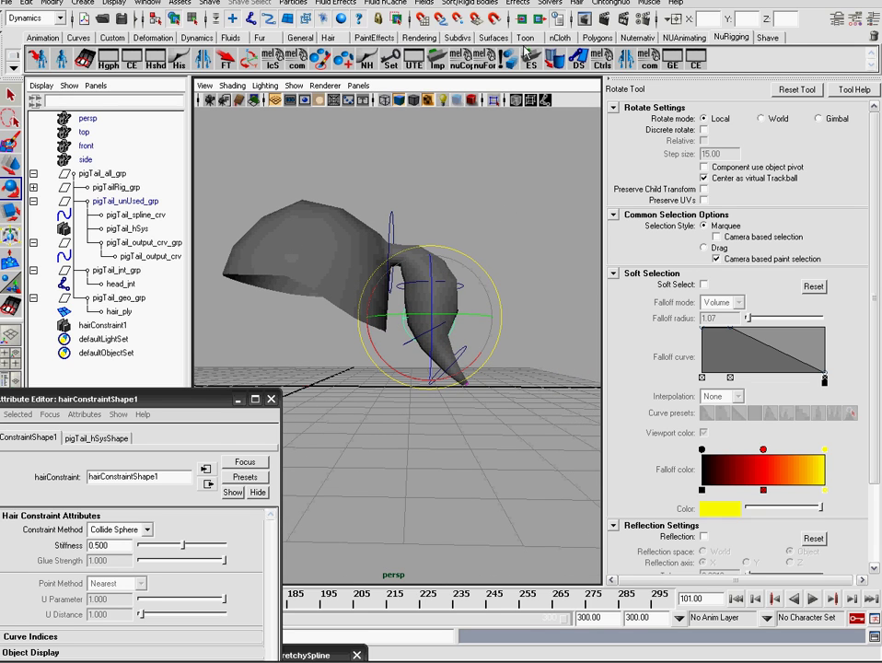
pyautogui.click(515, 100)
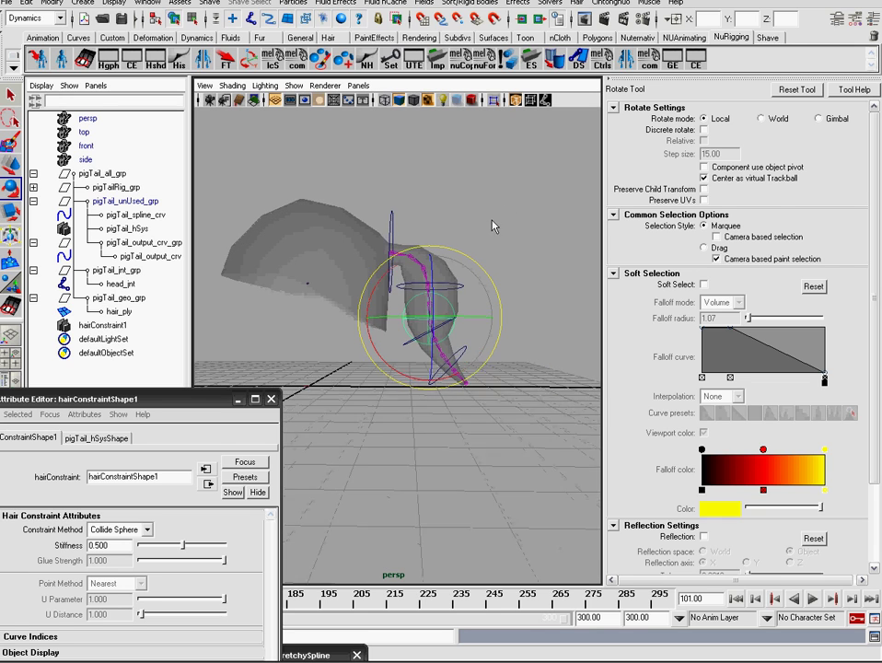
pyautogui.scroll(3, 491, 223)
pyautogui.press('w')
pyautogui.scroll(-3, 469, 248)
pyautogui.keyDown('alt'); pyautogui.moveTo(451, 205); pyautogui.dragTo(521, 192, button='middle'); pyautogui.keyUp('alt')
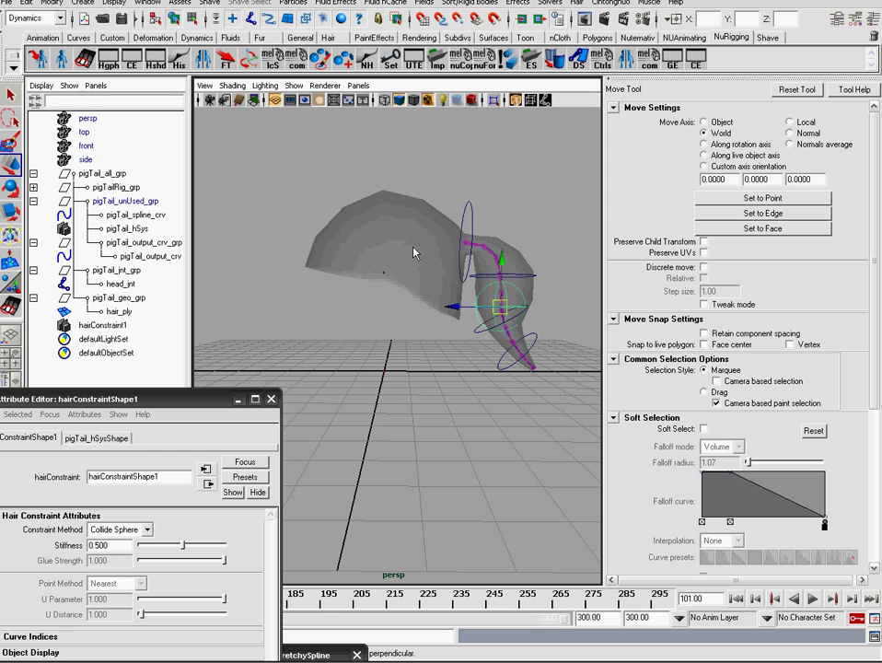
# Fit the hairConstraint1 sphere around the head at about Y 3.62, Z -0.12, scaled to about 3.44, 3.44, 3.35
pyautogui.click(64, 327)
pyautogui.moveTo(421, 310); pyautogui.dragTo(484, 336)
pyautogui.press('r')
pyautogui.press('w')
pyautogui.moveTo(386, 267); pyautogui.dragTo(385, 247)
pyautogui.moveTo(351, 291)
pyautogui.mouseDown()
pyautogui.moveTo(325, 287)
pyautogui.moveTo(333, 288)
pyautogui.mouseUp()
pyautogui.press('r')
pyautogui.press('w')
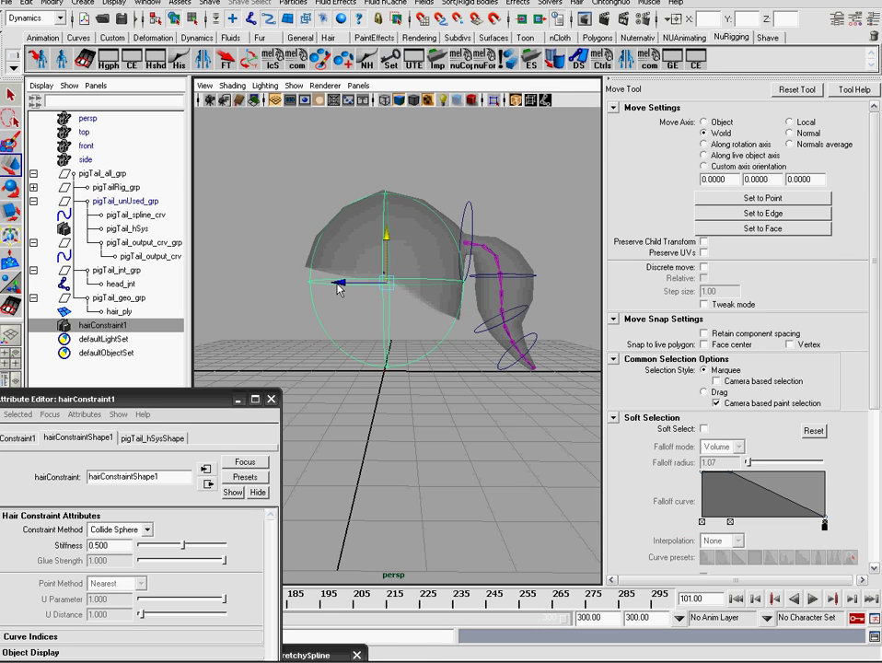
pyautogui.press('r')
pyautogui.moveTo(322, 282); pyautogui.dragTo(317, 283)
pyautogui.keyDown('alt'); pyautogui.moveTo(384, 237); pyautogui.dragTo(375, 255, button='middle'); pyautogui.keyUp('alt')
pyautogui.keyDown('alt'); pyautogui.moveTo(375, 255); pyautogui.dragTo(405, 283, button='right'); pyautogui.keyUp('alt')
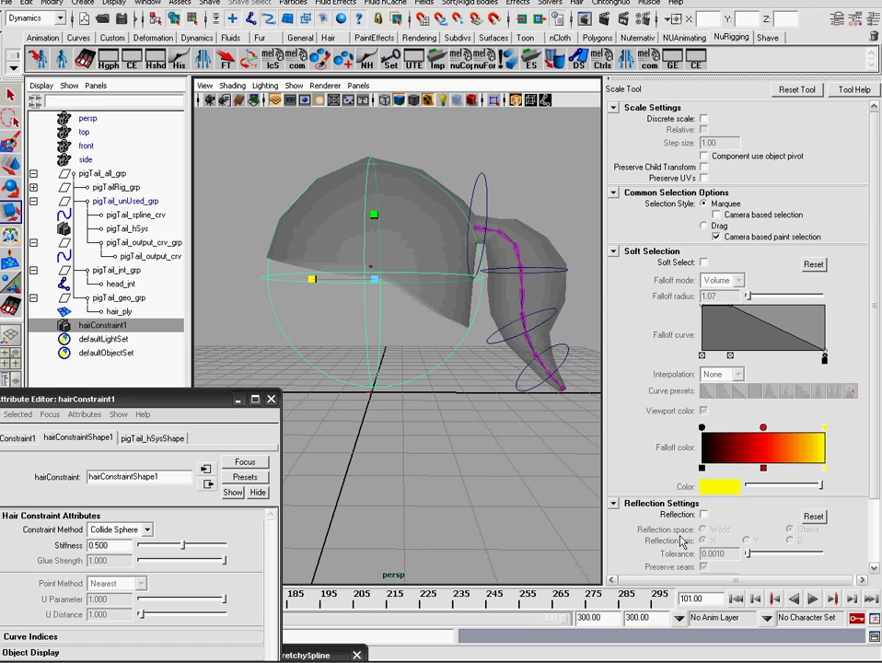
# Parent hairConstraint1 under pigTail_unUsed_grp and clear the selection
pyautogui.click(108, 328)
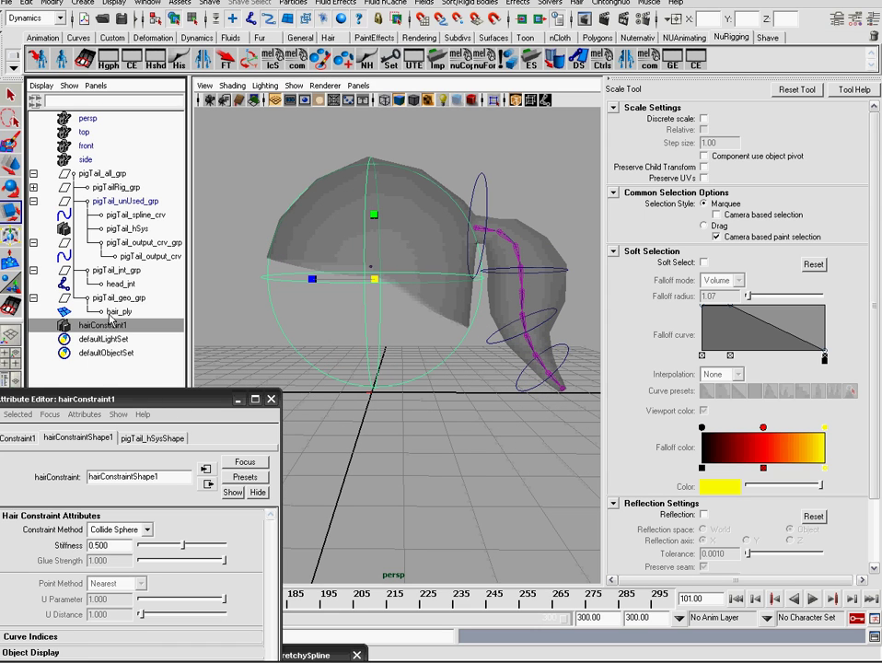
pyautogui.moveTo(104, 329); pyautogui.dragTo(128, 202, button='middle')
pyautogui.click(387, 386)
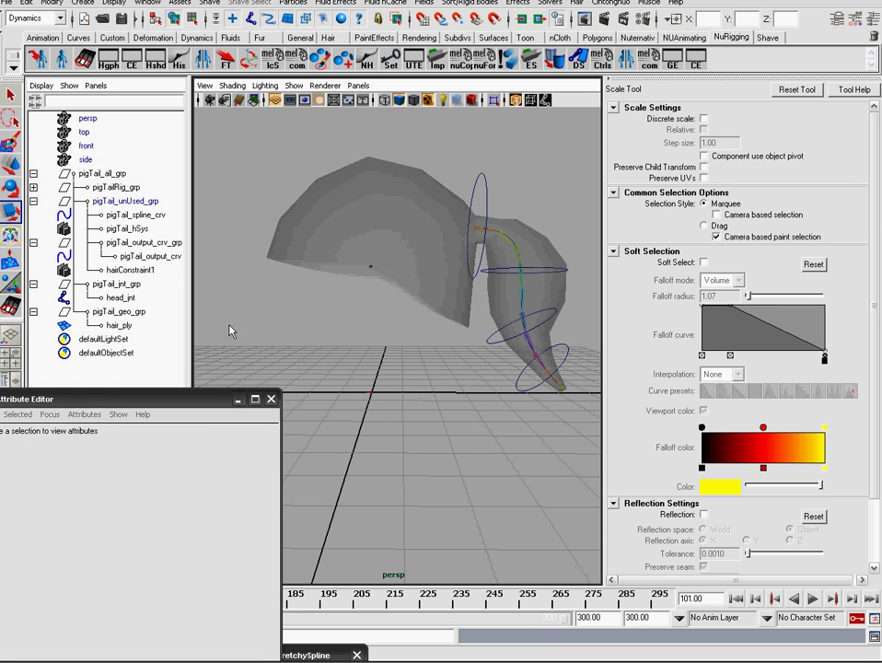
# Select head_jnt followed by hairConstraint1 and open the Parent constraint options from the Animation command set
pyautogui.click(120, 298)
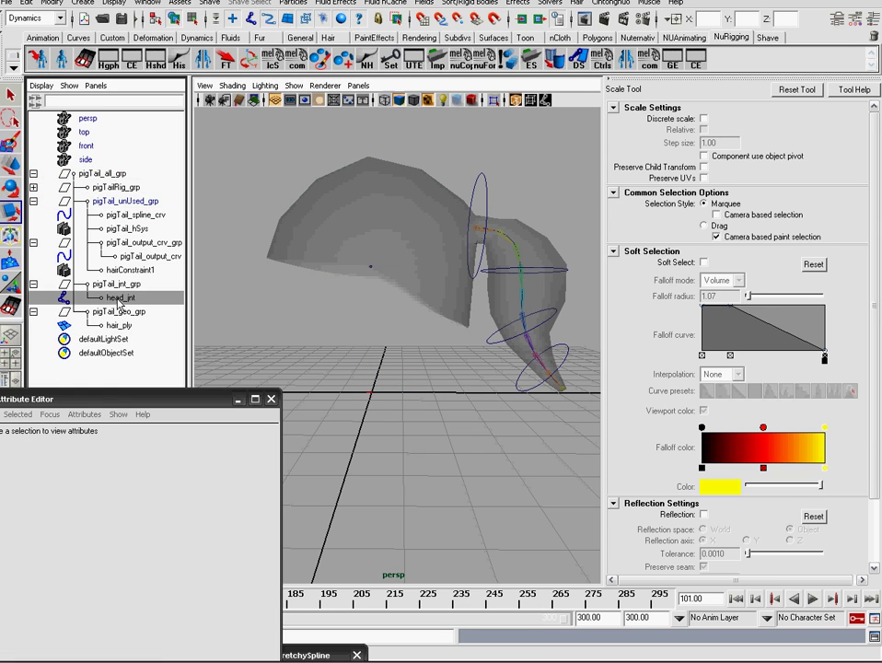
pyautogui.keyDown('ctrl'); pyautogui.click(138, 271); pyautogui.keyUp('ctrl')
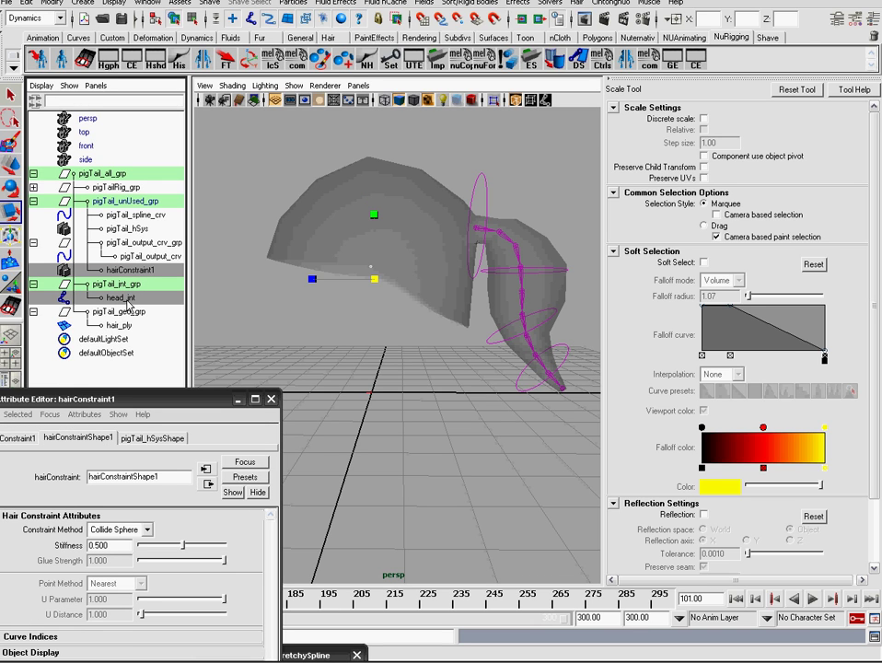
pyautogui.click(37, 18)
pyautogui.click(23, 31)
pyautogui.click(577, 3)
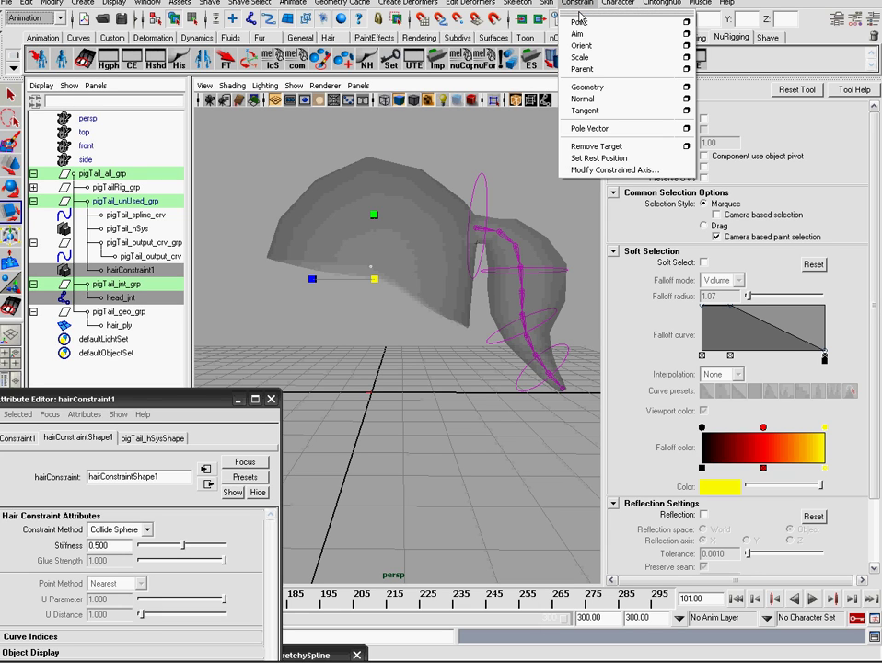
pyautogui.click(550, 1)
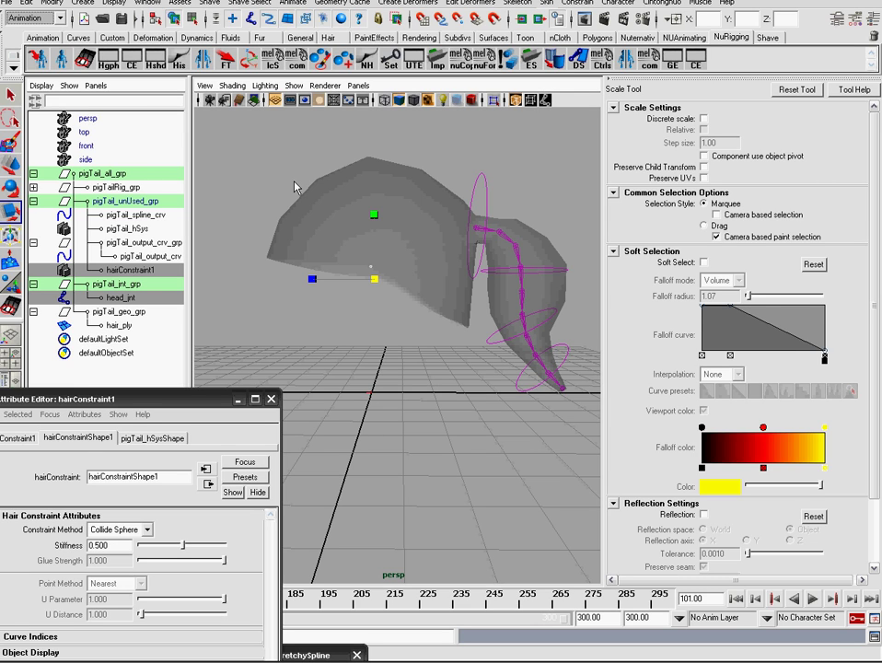
pyautogui.click(122, 297)
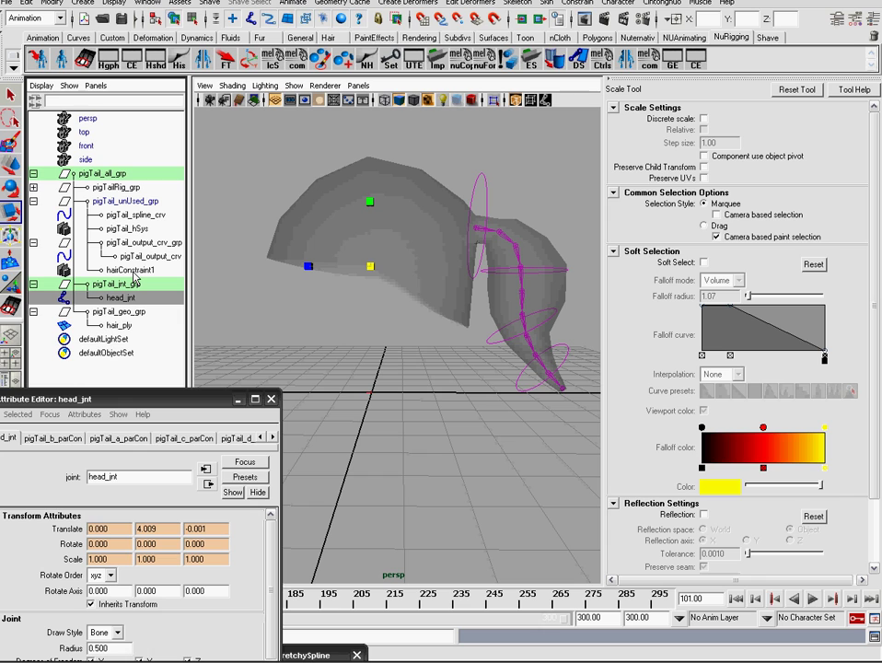
pyautogui.keyDown('ctrl'); pyautogui.click(132, 270); pyautogui.keyUp('ctrl')
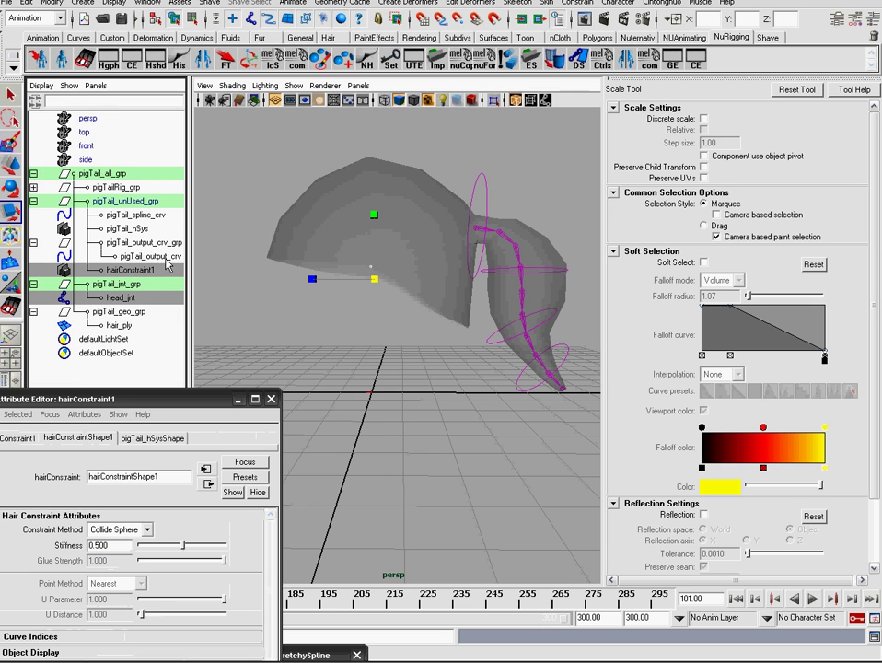
pyautogui.click(518, 3)
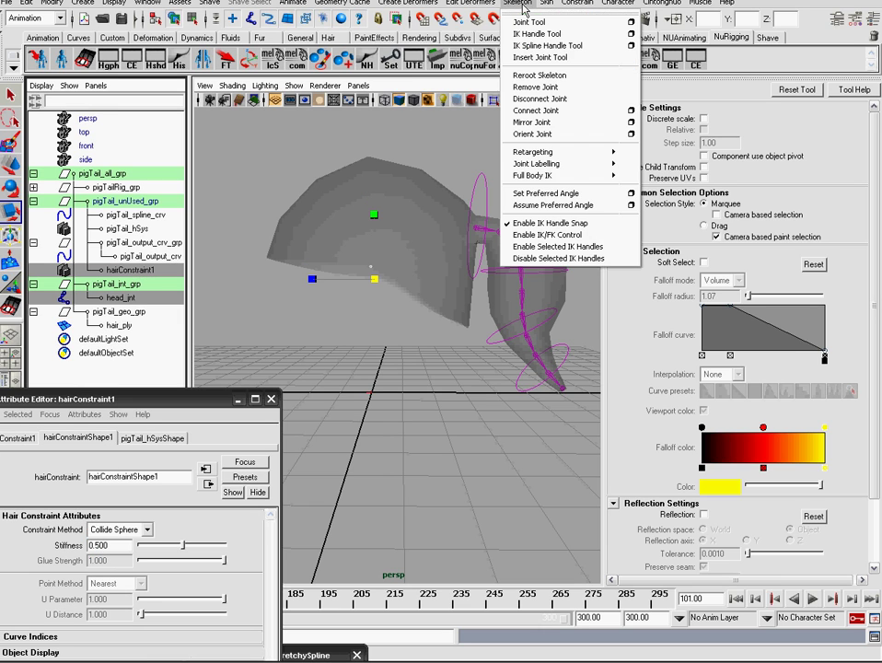
pyautogui.moveTo(579, 3)
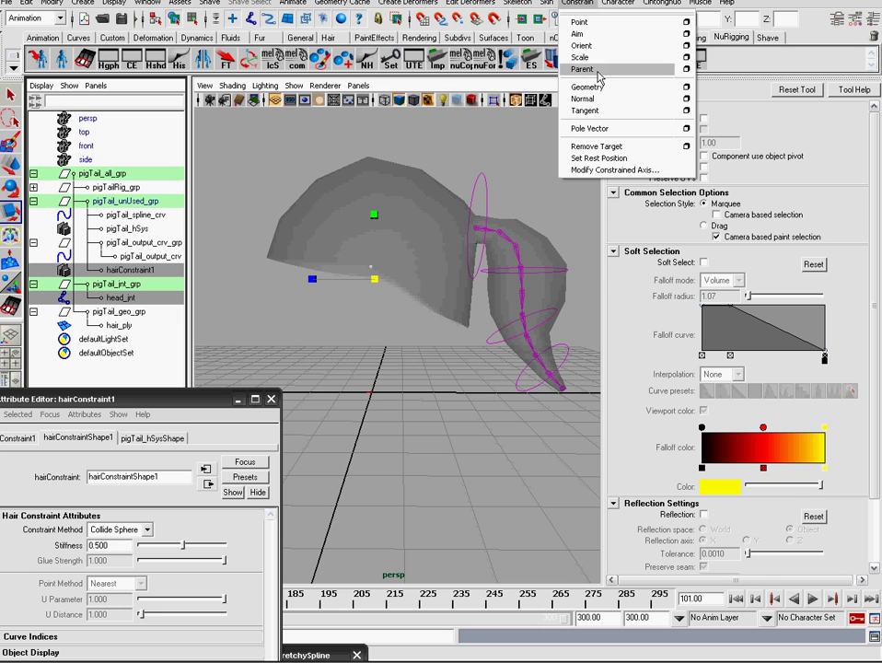
pyautogui.click(686, 69)
pyautogui.moveTo(442, 230); pyautogui.dragTo(660, 16)
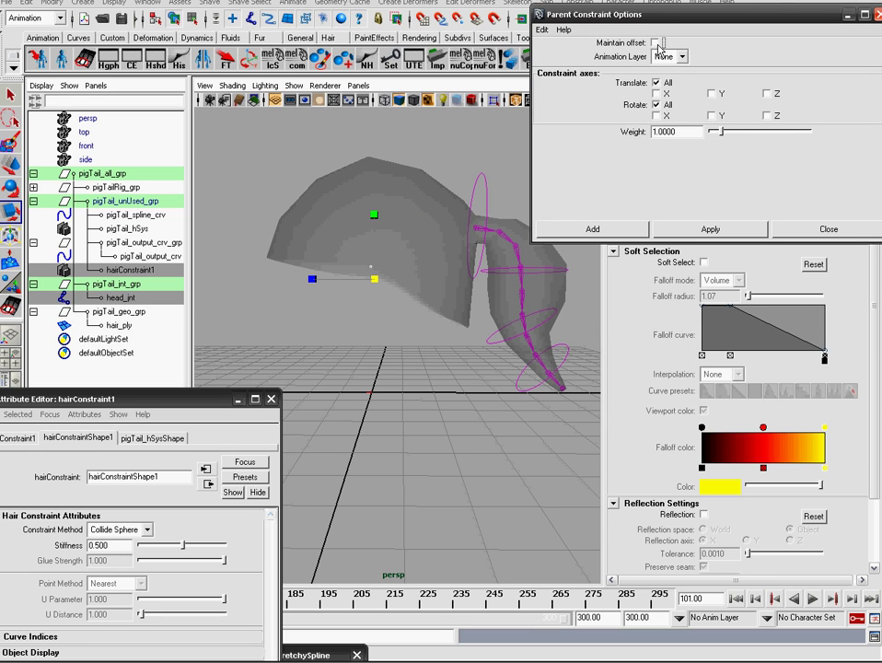
# Unhide pigTail_unUsed_grp, compare the pivots of head_jnt and hairConstraint1, and reselect the joint followed by the constraint
pyautogui.click(175, 200)
pyautogui.hotkey('shift', 'h')
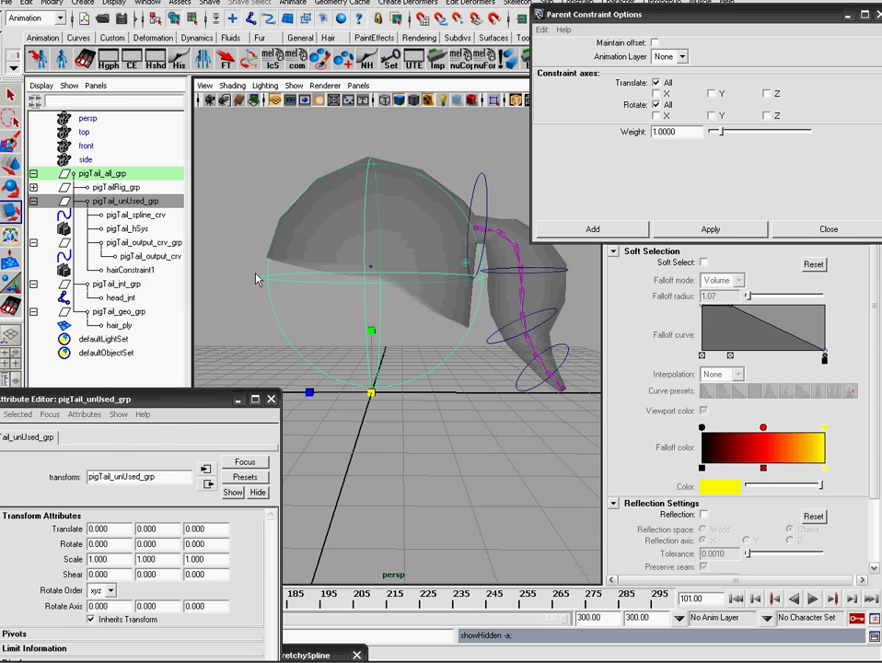
pyautogui.click(118, 297)
pyautogui.press('w')
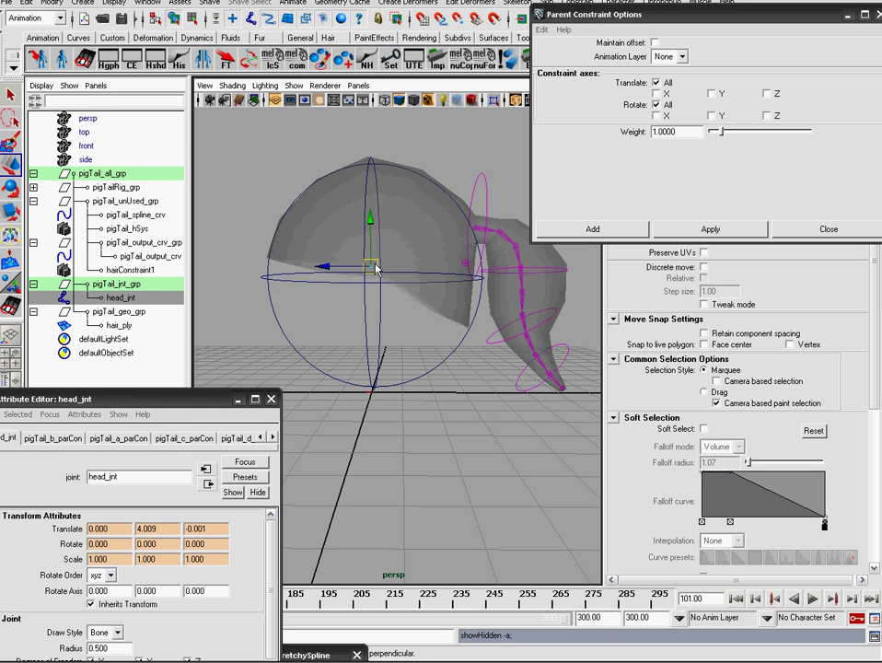
pyautogui.click(132, 271)
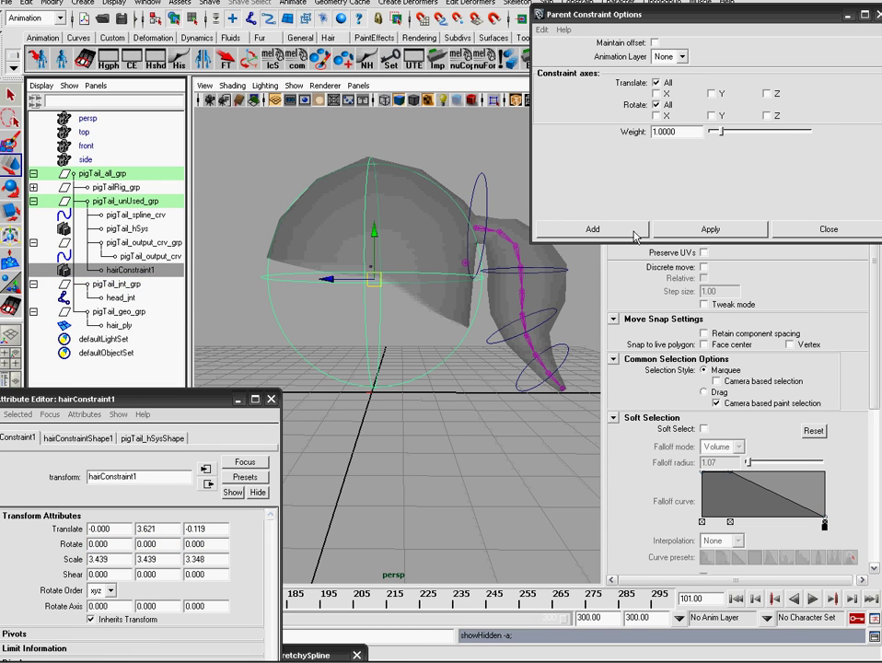
pyautogui.click(114, 298)
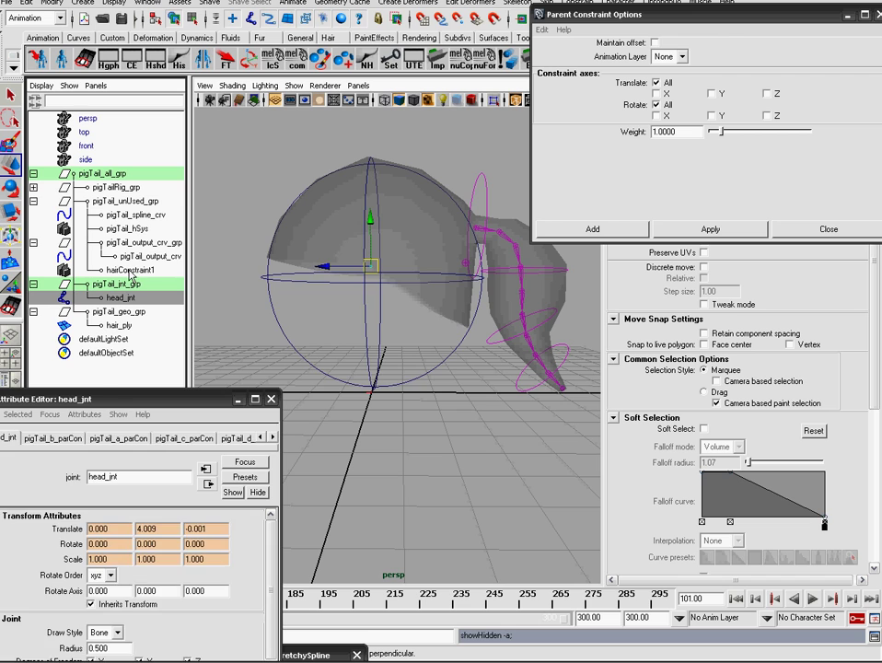
pyautogui.keyDown('ctrl'); pyautogui.click(130, 271); pyautogui.keyUp('ctrl')
# Try parent-constraining hairConstraint1 to head_jnt without Maintain offset, and undo it
pyautogui.click(714, 230)
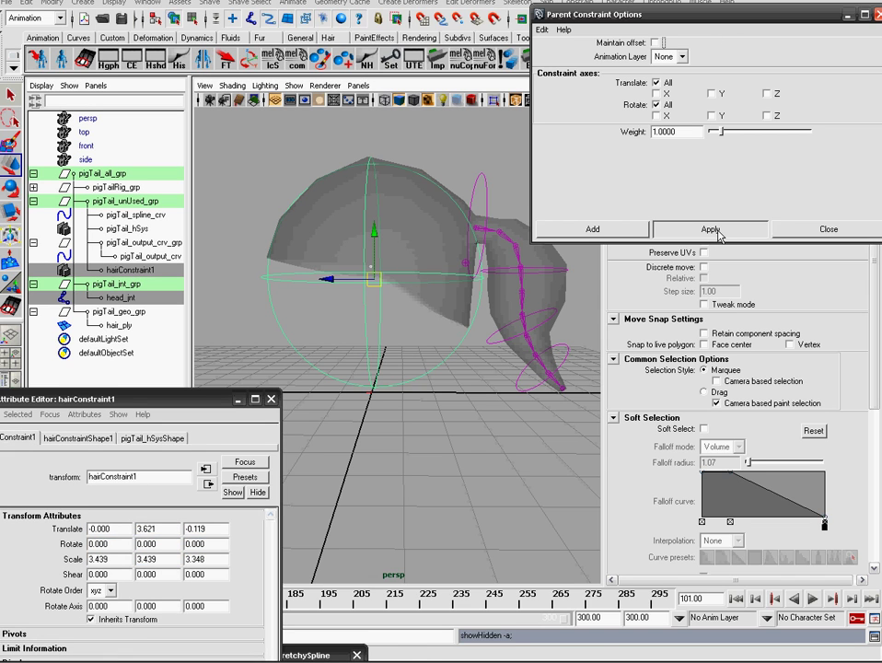
pyautogui.scroll(3, 443, 323)
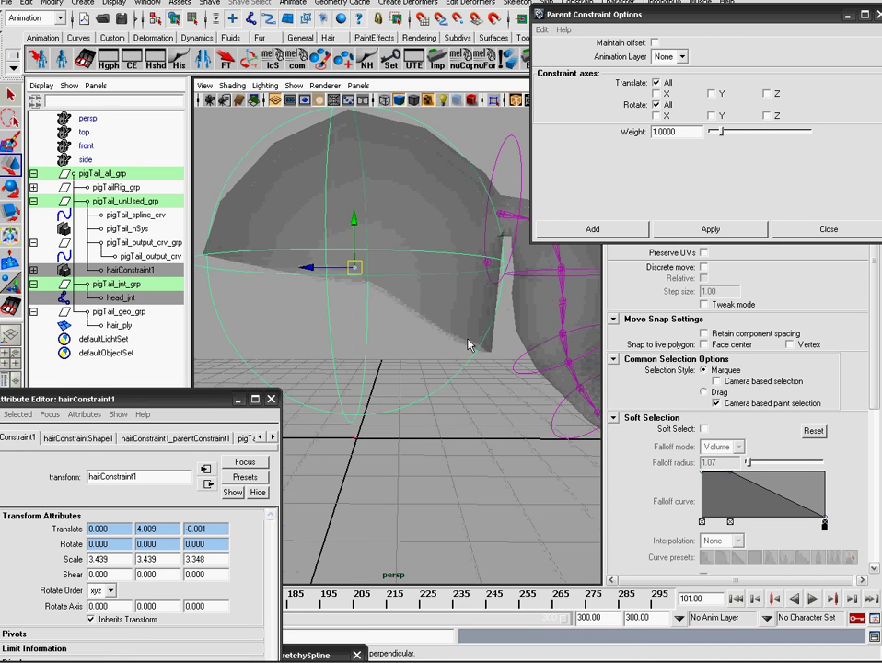
pyautogui.hotkey('ctrl', 'z')
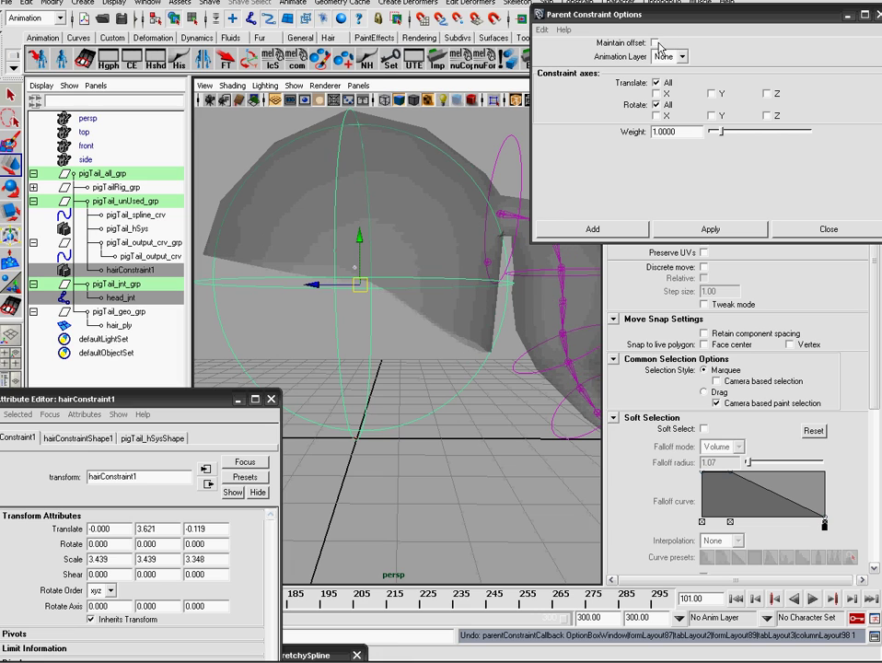
# Parent-constrain hairConstraint1 to head_jnt with Maintain offset enabled and close the constraint options
pyautogui.click(655, 42)
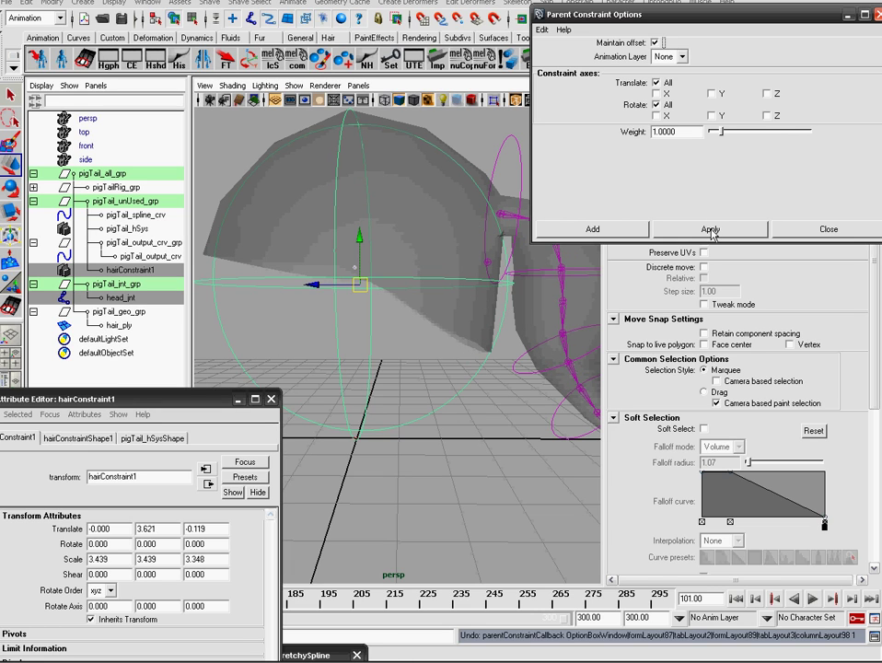
pyautogui.click(706, 228)
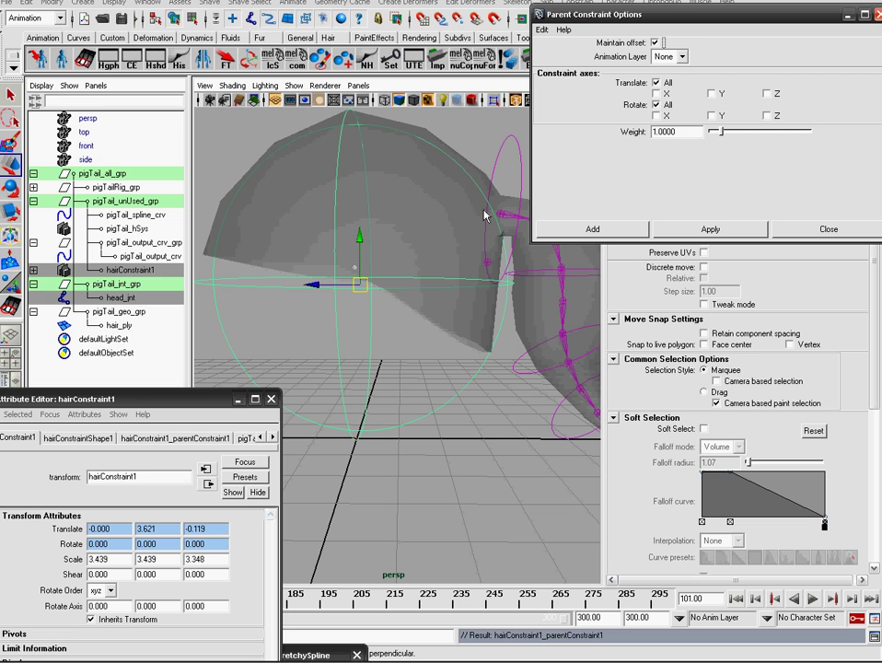
pyautogui.moveTo(830, 15); pyautogui.dragTo(680, 25)
pyautogui.click(729, 25)
pyautogui.scroll(-4, 470, 354)
pyautogui.keyDown('alt'); pyautogui.moveTo(471, 354); pyautogui.dragTo(480, 406); pyautogui.keyUp('alt')
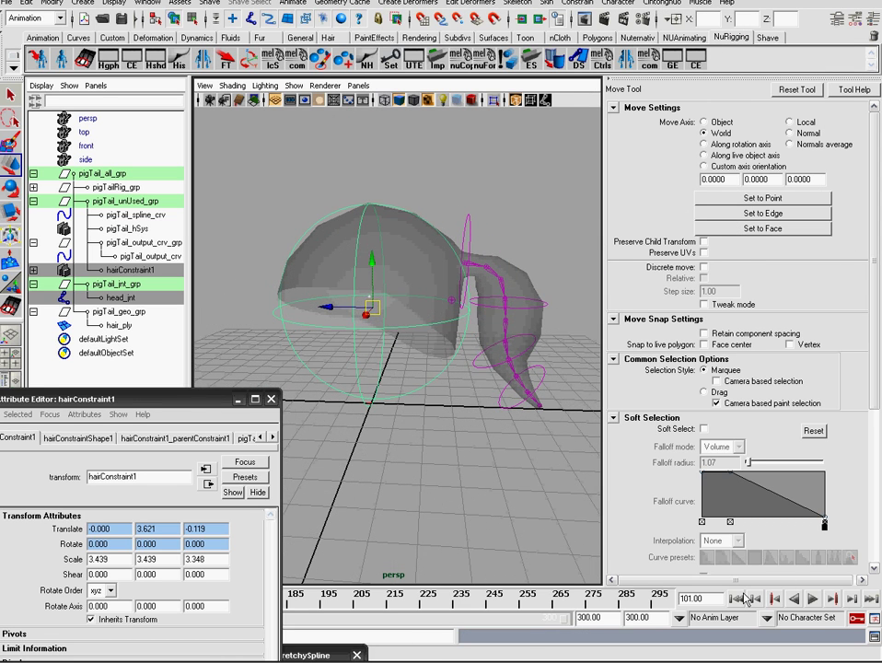
# Play back the head animation with the constrained collision sphere and turn off the viewport's X-ray display
pyautogui.click(814, 599)
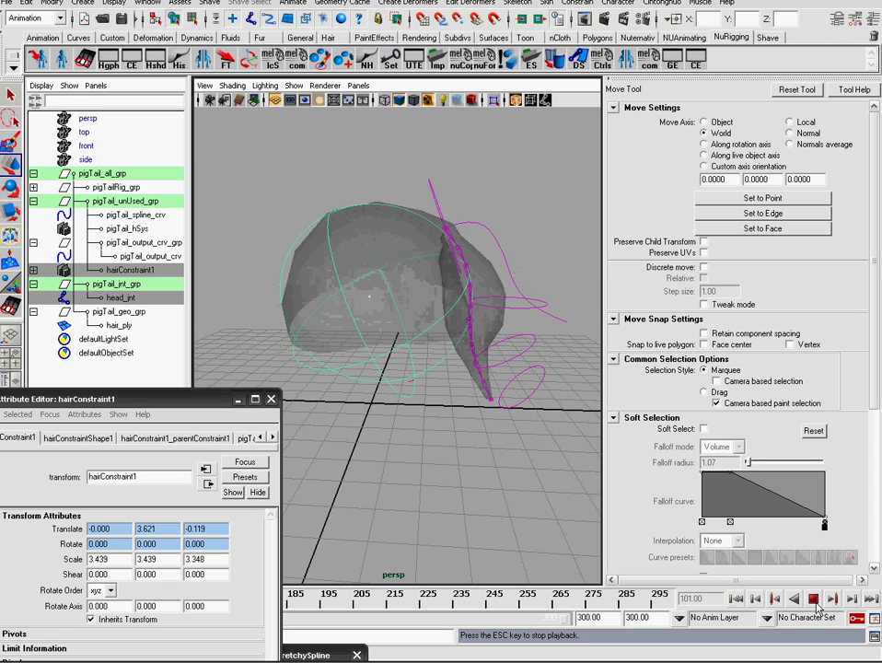
pyautogui.click(517, 101)
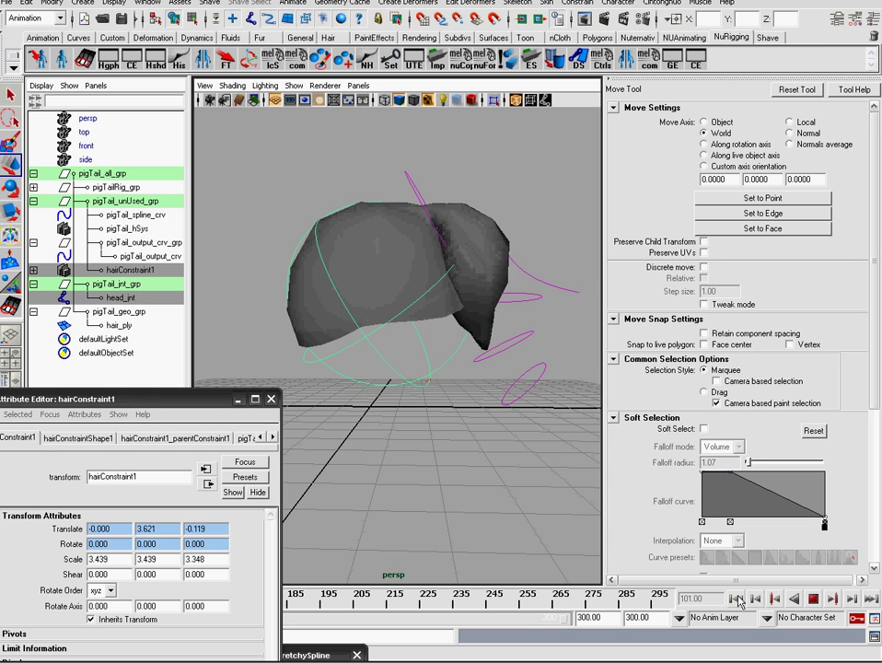
pyautogui.click(814, 599)
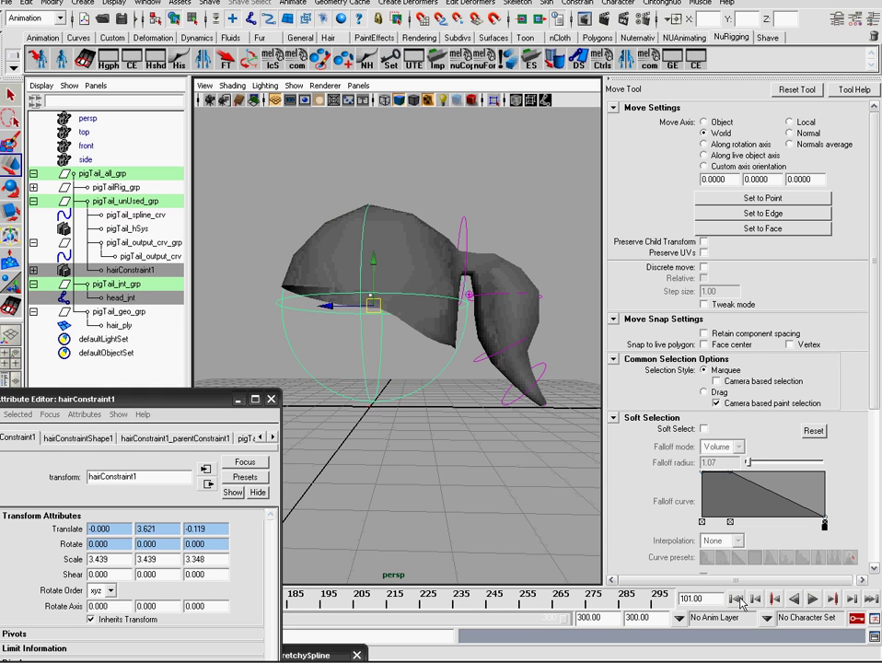
# Scale hairConstraint1 up to about 4.05, 4.05, 3.94 and play the animation to check the pig tail's collision up close
pyautogui.press('r')
pyautogui.moveTo(374, 307); pyautogui.dragTo(406, 309)
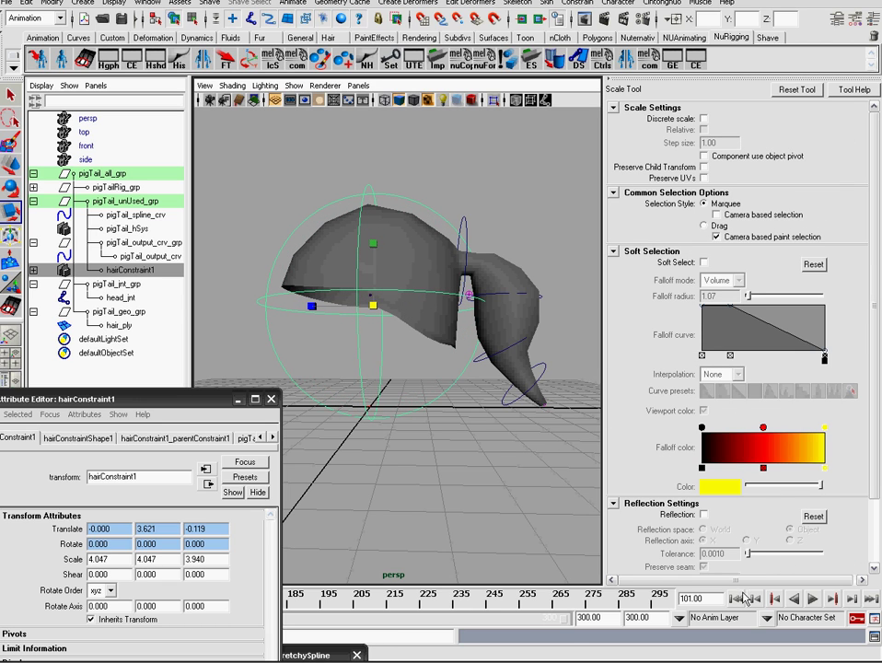
pyautogui.click(813, 598)
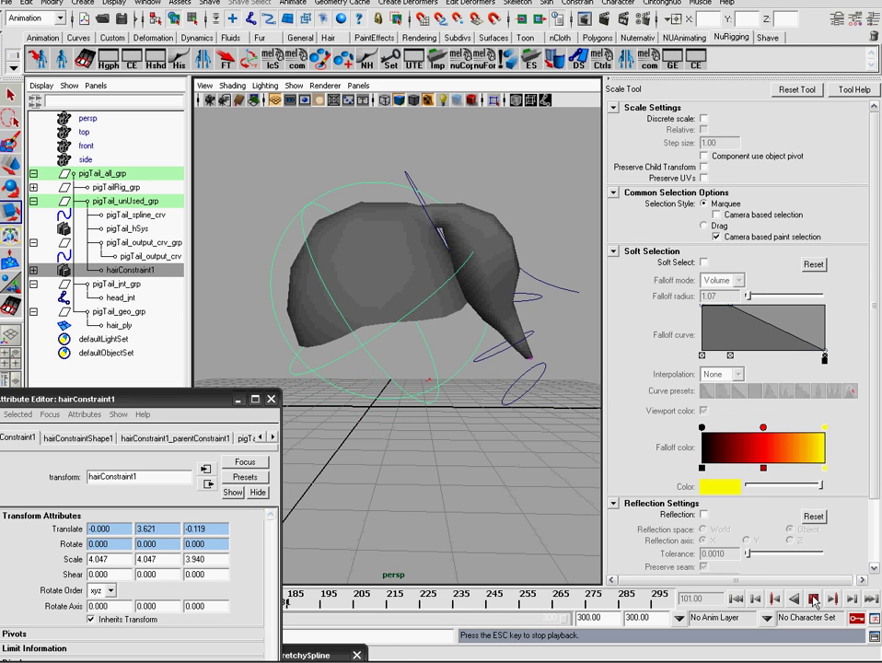
pyautogui.keyDown('alt'); pyautogui.moveTo(525, 386); pyautogui.dragTo(484, 335); pyautogui.keyUp('alt')
pyautogui.keyDown('alt'); pyautogui.moveTo(378, 353); pyautogui.dragTo(436, 352, button='right'); pyautogui.keyUp('alt')
pyautogui.keyDown('alt'); pyautogui.moveTo(436, 353); pyautogui.dragTo(521, 350); pyautogui.keyUp('alt')
pyautogui.click(813, 599)
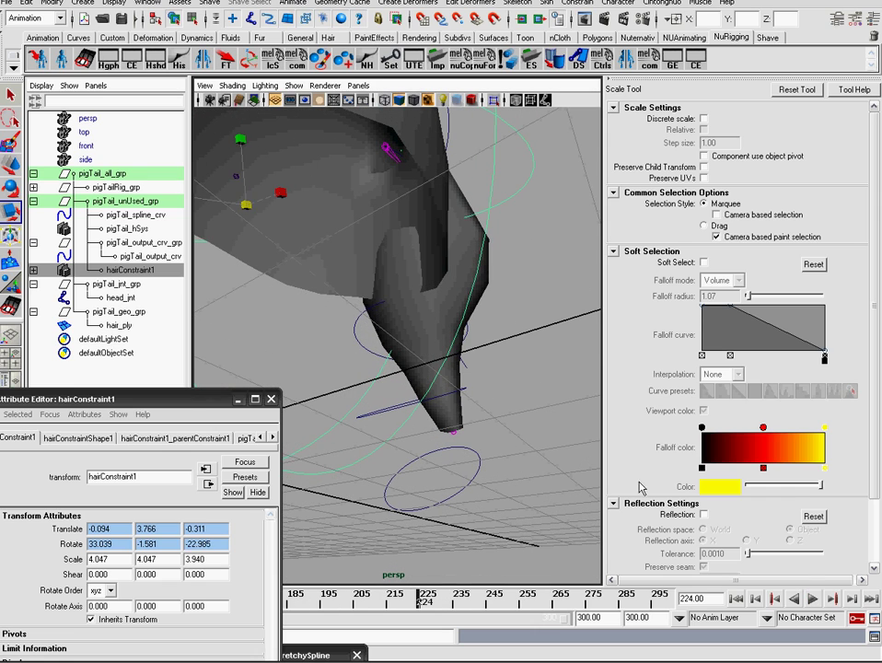
# Rewind, enlarge hairConstraint1 to about 4.22, 4.22, 4.11, and play back the hair collision again
pyautogui.hotkey('alt', 'shift', 'v')
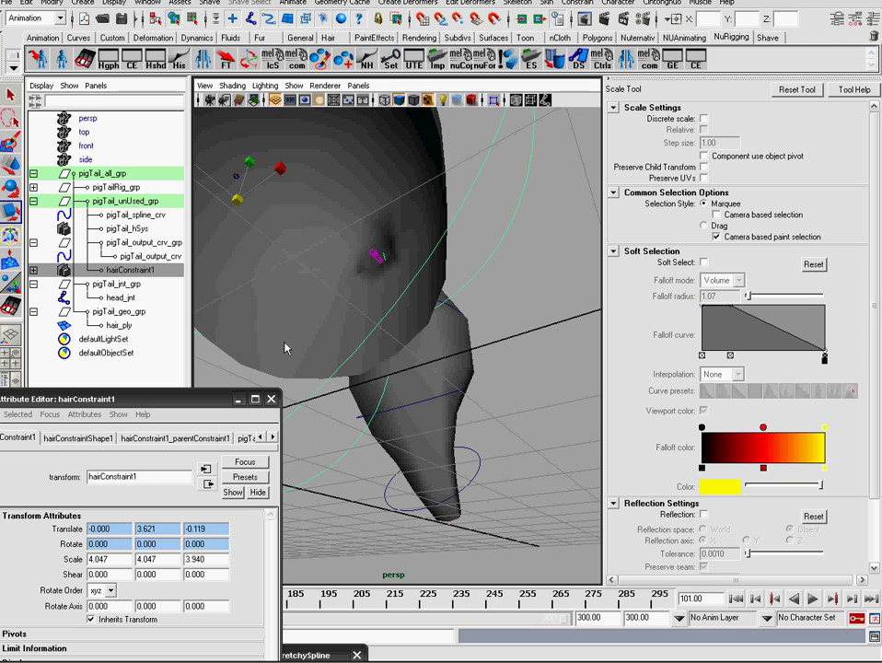
pyautogui.moveTo(240, 208); pyautogui.dragTo(261, 208)
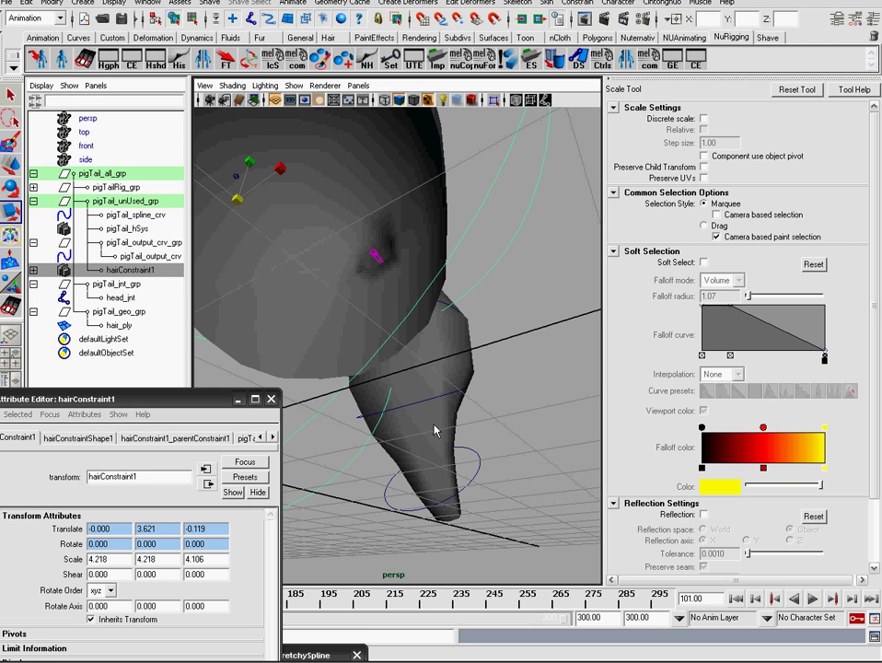
pyautogui.keyDown('alt'); pyautogui.moveTo(435, 429); pyautogui.dragTo(339, 350, button='right'); pyautogui.keyUp('alt')
pyautogui.keyDown('alt'); pyautogui.moveTo(339, 350); pyautogui.dragTo(412, 358); pyautogui.keyUp('alt')
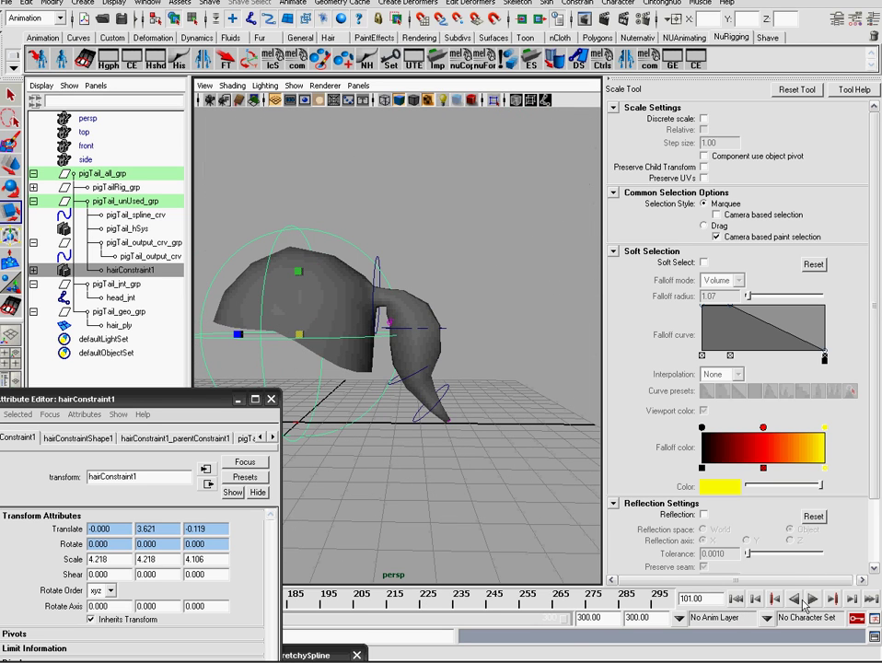
pyautogui.click(807, 600)
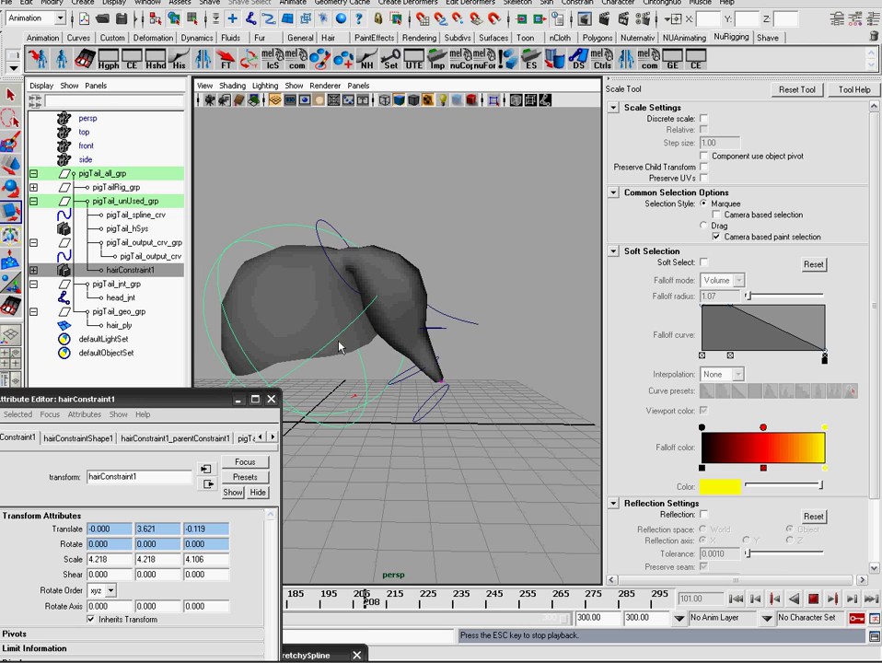
pyautogui.click(815, 600)
# Hide pigTail_unUsed_grp and collapse the unused, joint and geometry groups in the Outliner
pyautogui.click(33, 201)
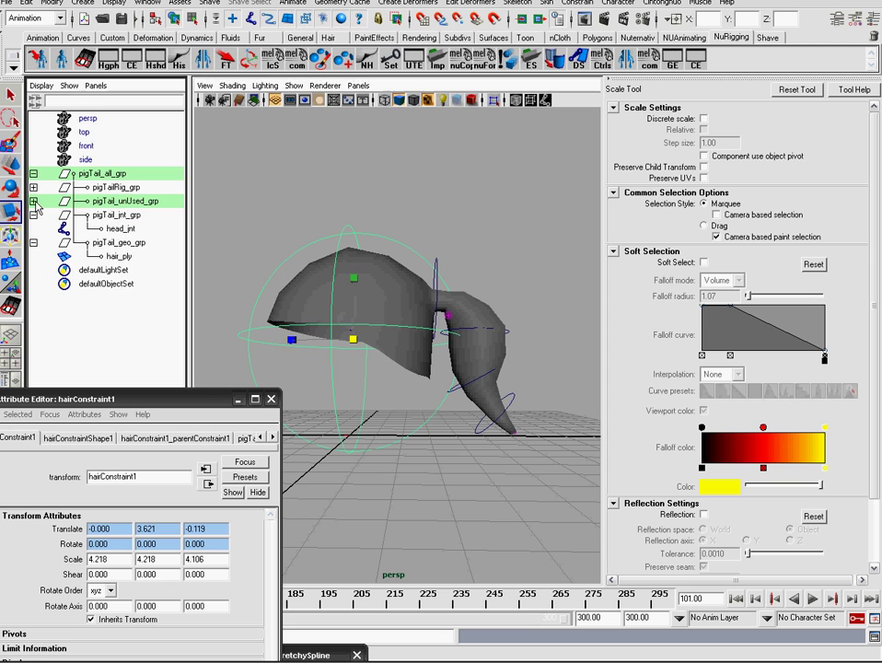
pyautogui.click(117, 202)
pyautogui.hotkey('ctrl', 'h')
pyautogui.click(33, 214)
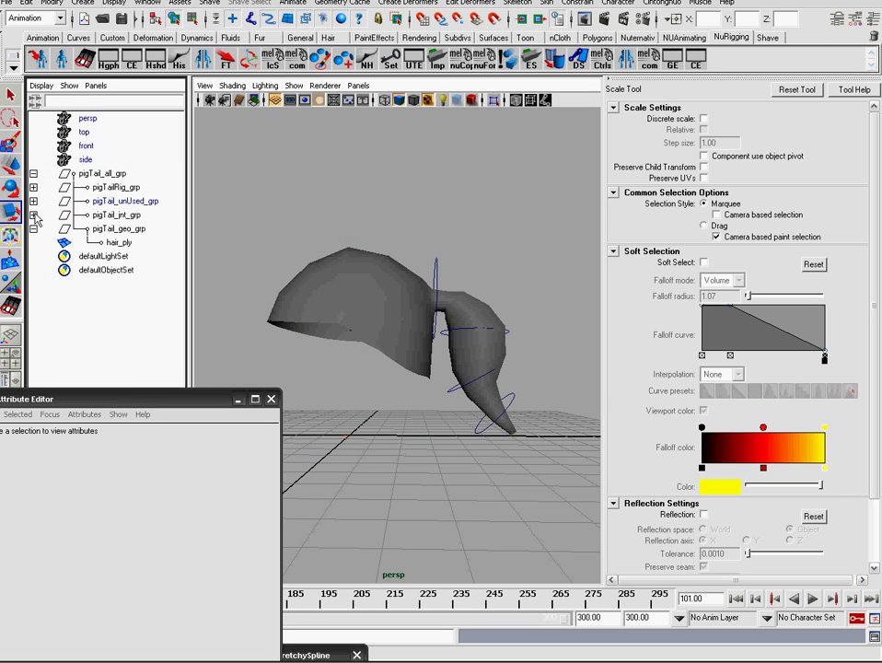
pyautogui.click(33, 229)
# Inspect the pig tail's control rings, close the Attribute Editor, and select the control ring at the tail's base
pyautogui.keyDown('alt'); pyautogui.moveTo(400, 255); pyautogui.dragTo(440, 262); pyautogui.keyUp('alt')
pyautogui.scroll(3, 398, 291)
pyautogui.click(449, 296)
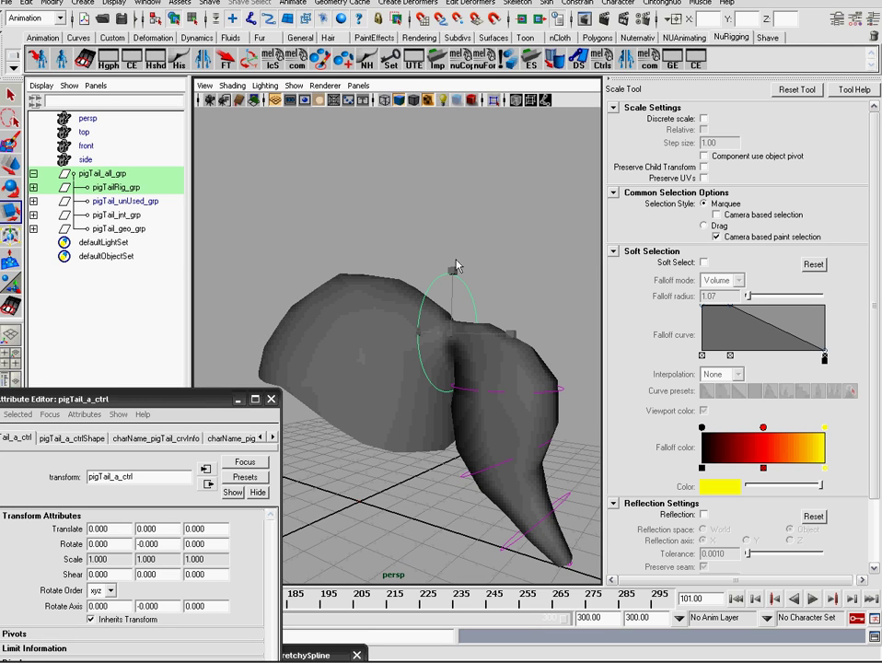
pyautogui.click(397, 242)
pyautogui.keyDown('alt'); pyautogui.moveTo(391, 258); pyautogui.dragTo(433, 258); pyautogui.keyUp('alt')
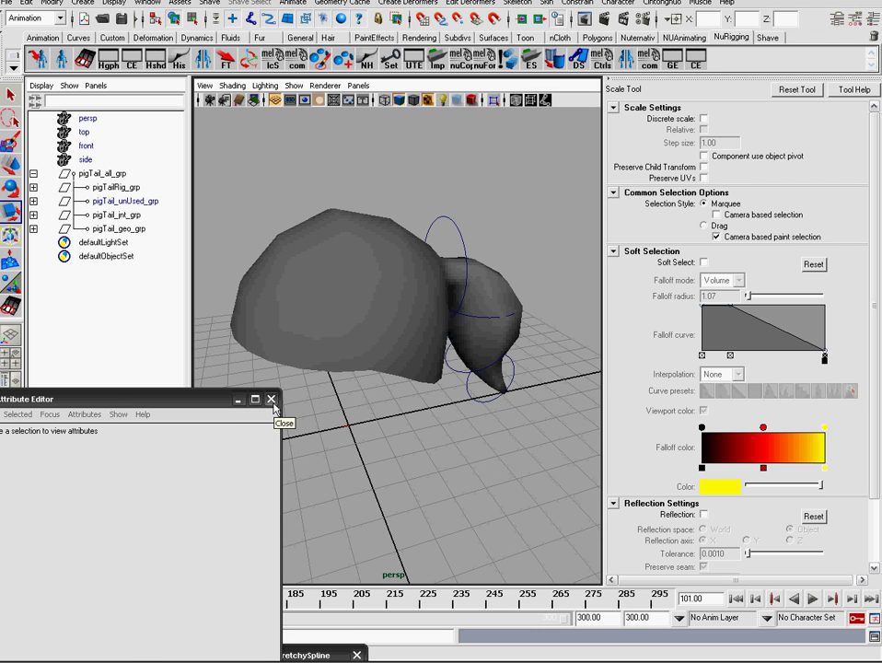
pyautogui.click(272, 400)
pyautogui.keyDown('alt'); pyautogui.moveTo(303, 398); pyautogui.dragTo(420, 318); pyautogui.keyUp('alt')
pyautogui.click(446, 284)
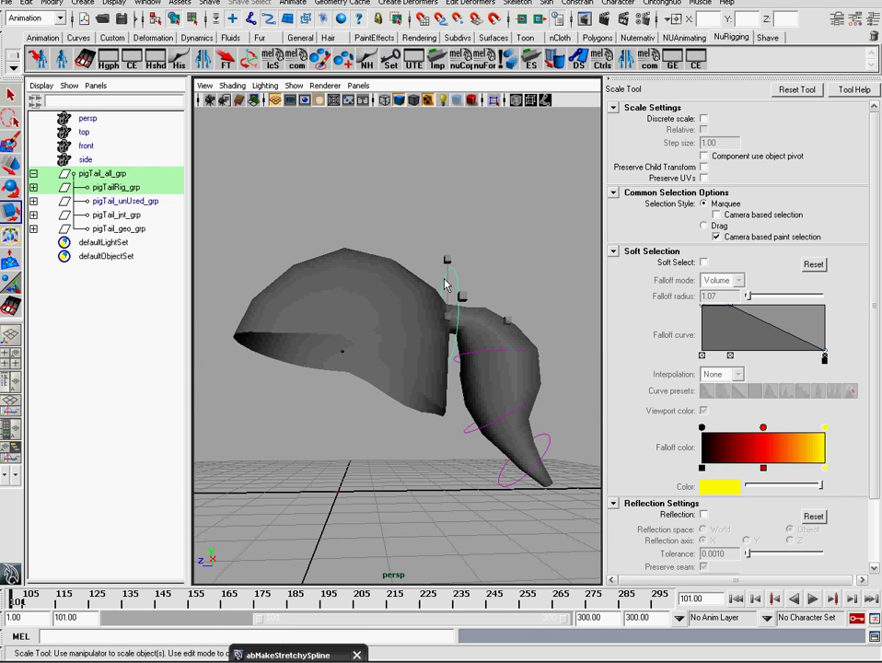